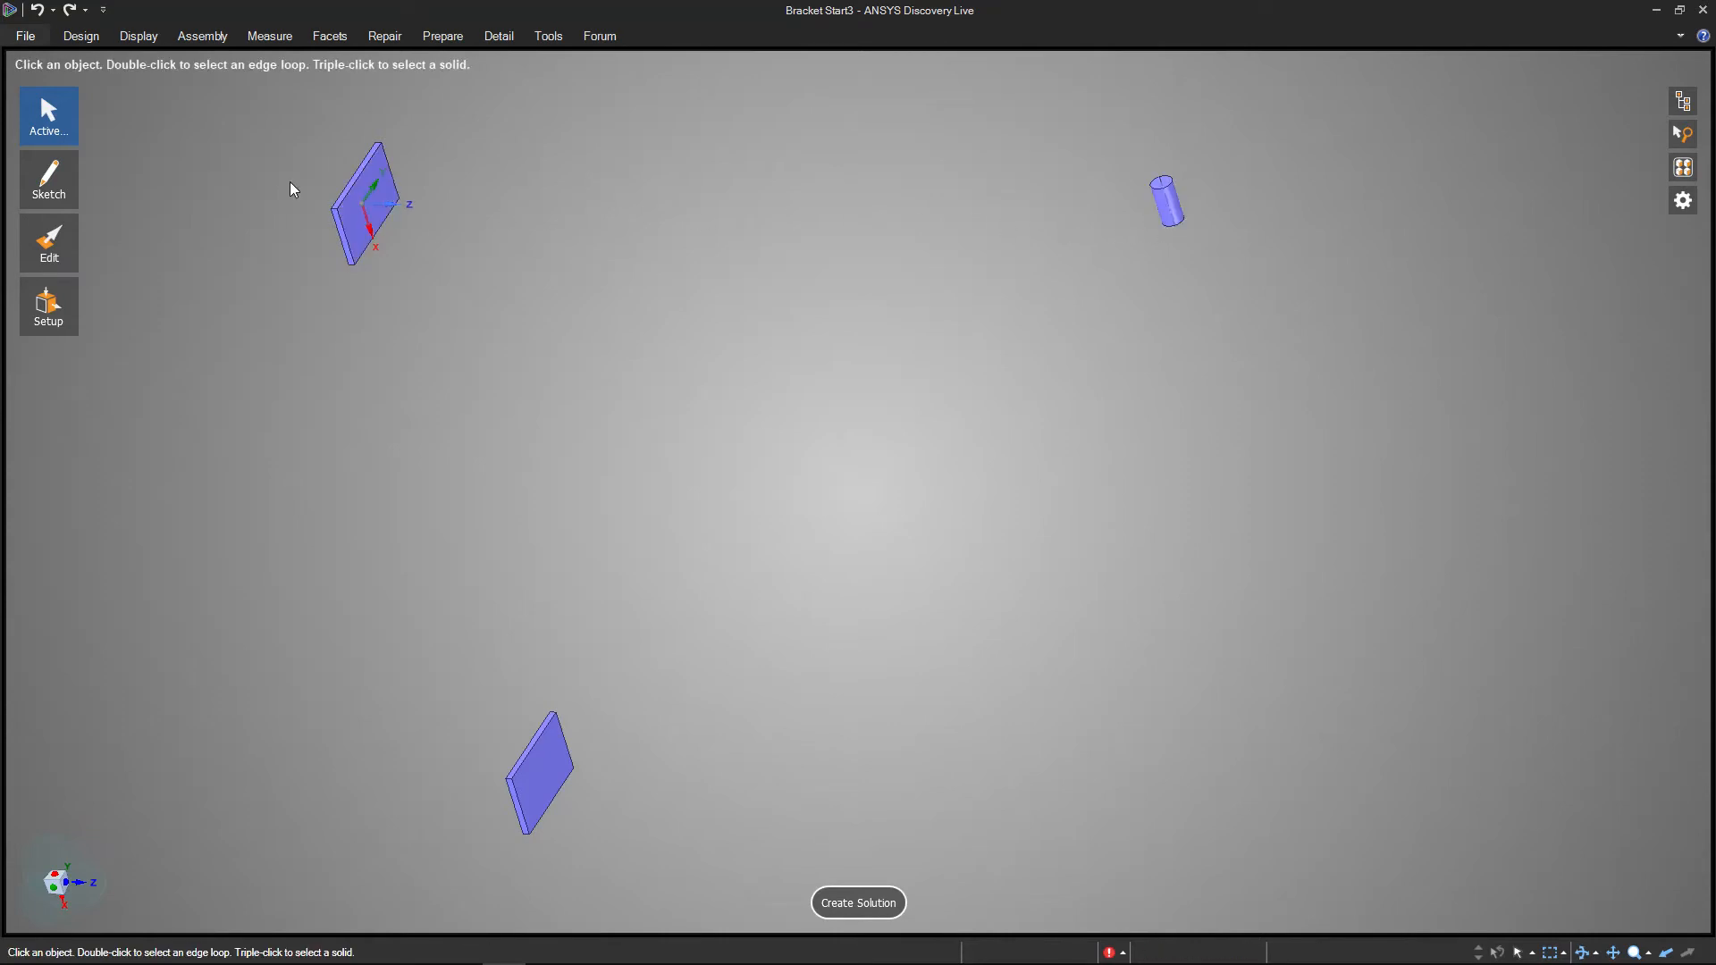
Start a line sketch on the plane crossing the upper plate and the small cylinder, perpendicular to the red X axis.
{"action": "middle_click_drag", "start_coordinate": [313, 230], "coordinate": [429, 318], "text": "shift"}
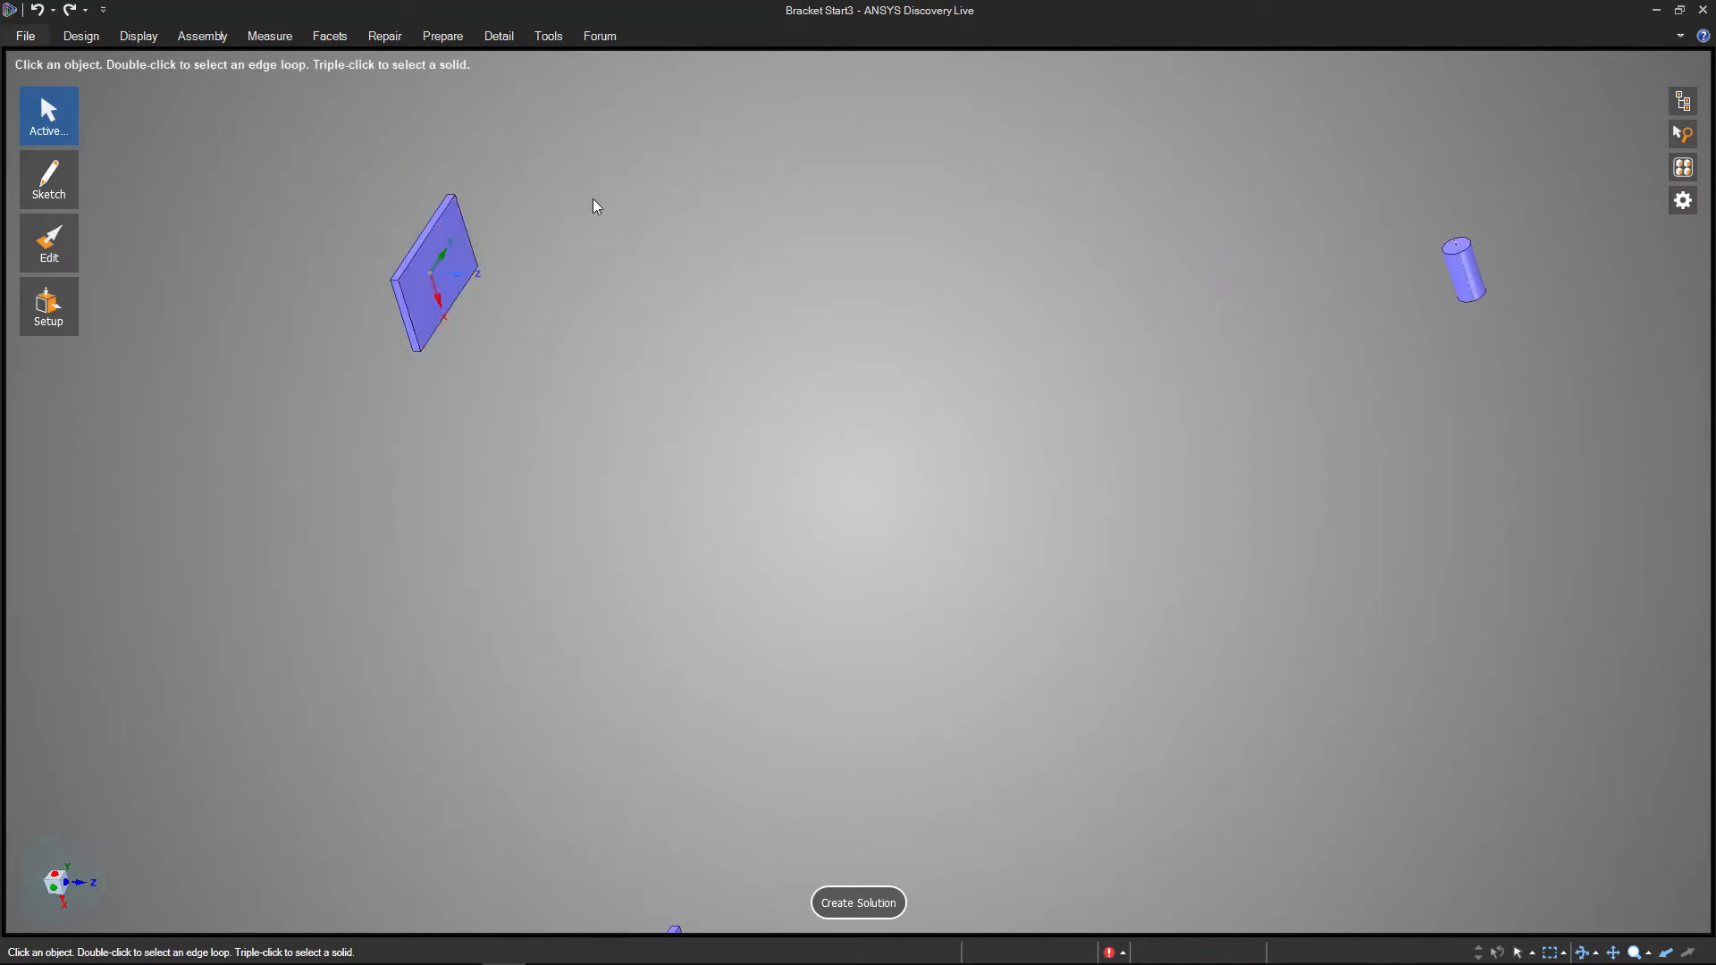
{"action": "mouse_move", "coordinate": [46, 191]}
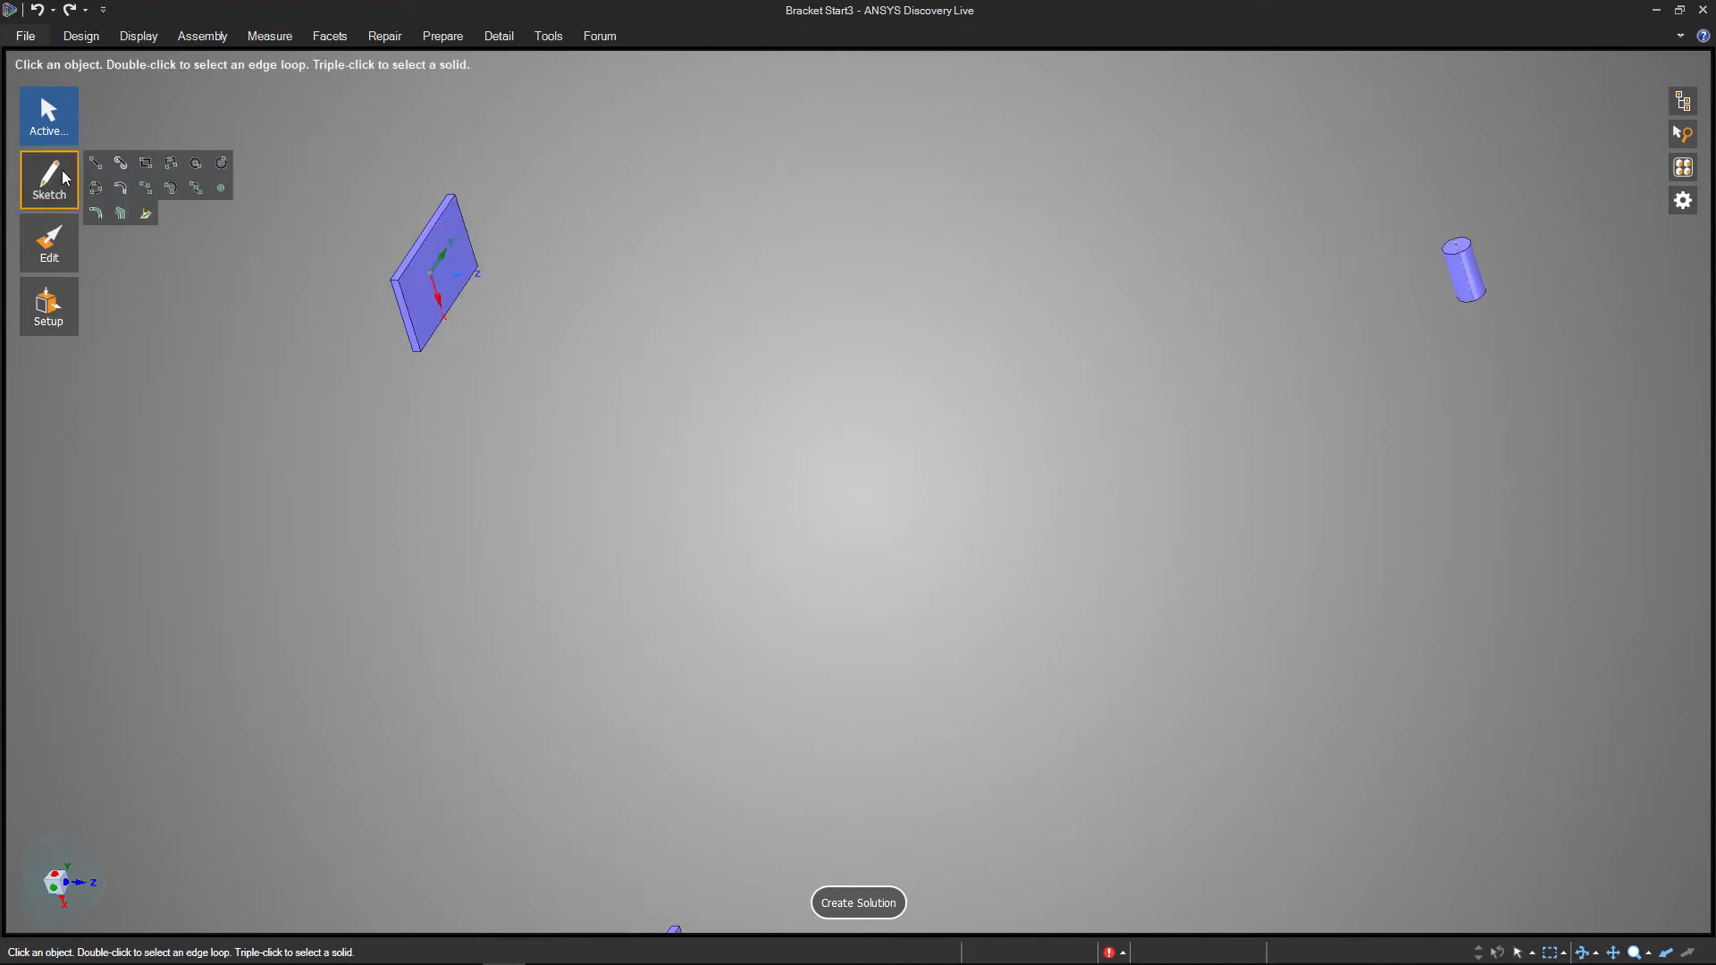
{"action": "left_click", "coordinate": [118, 169]}
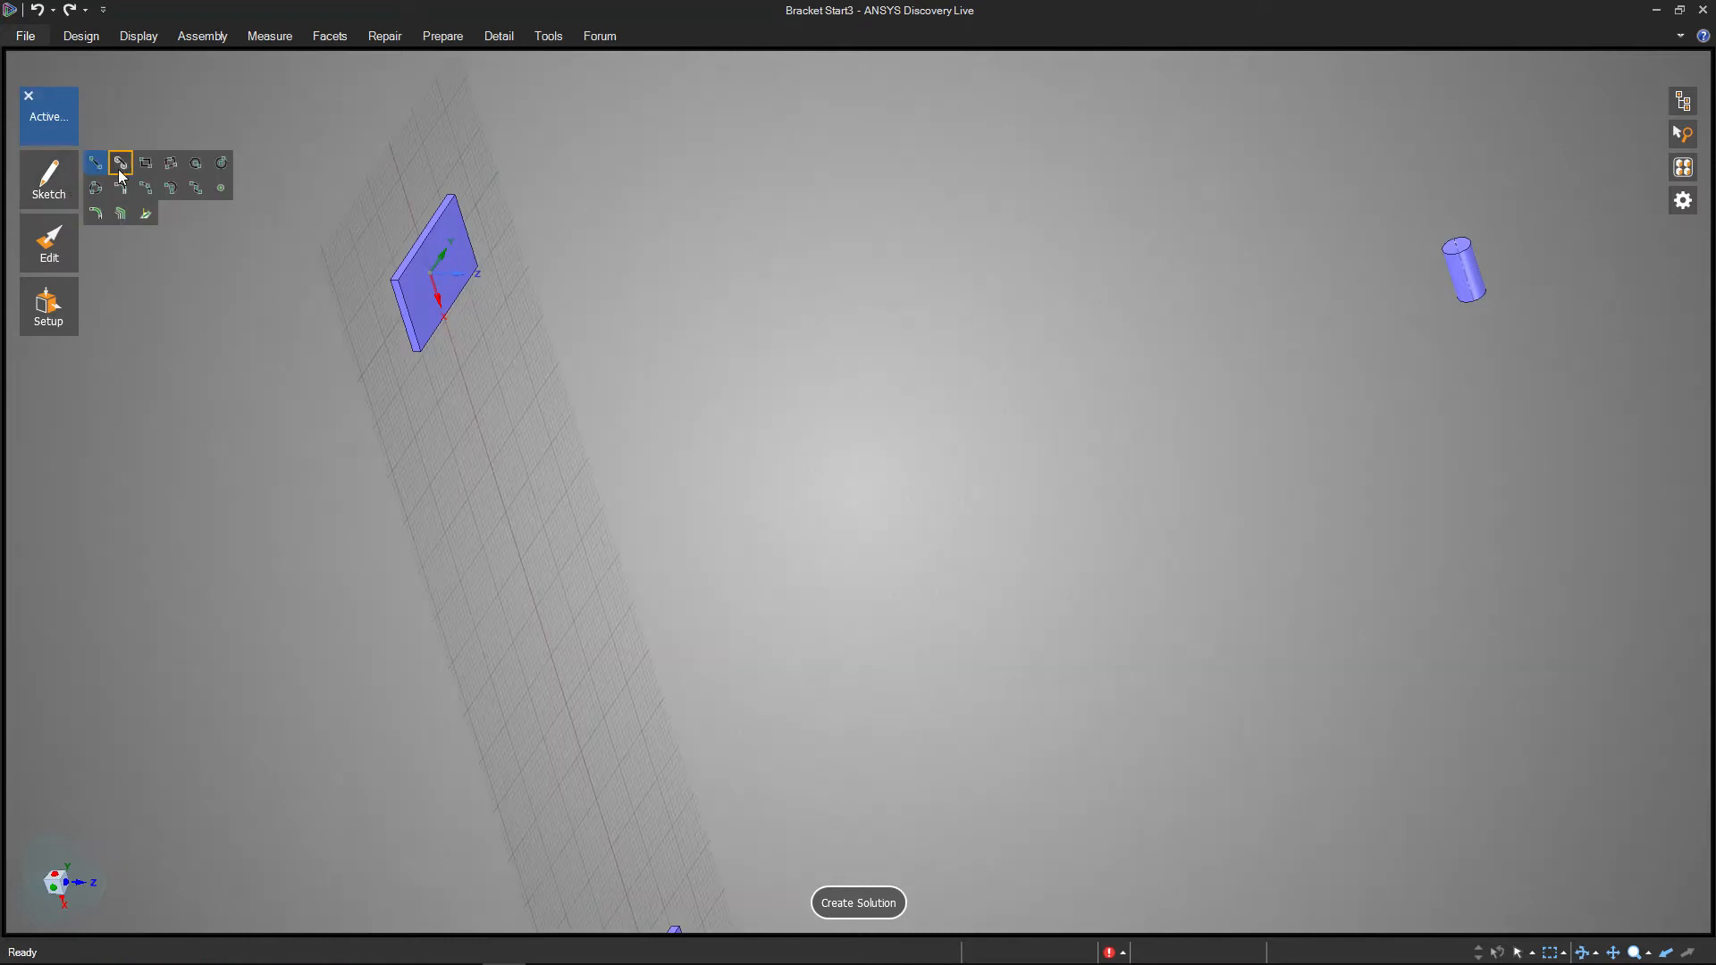
{"action": "left_click", "coordinate": [435, 292]}
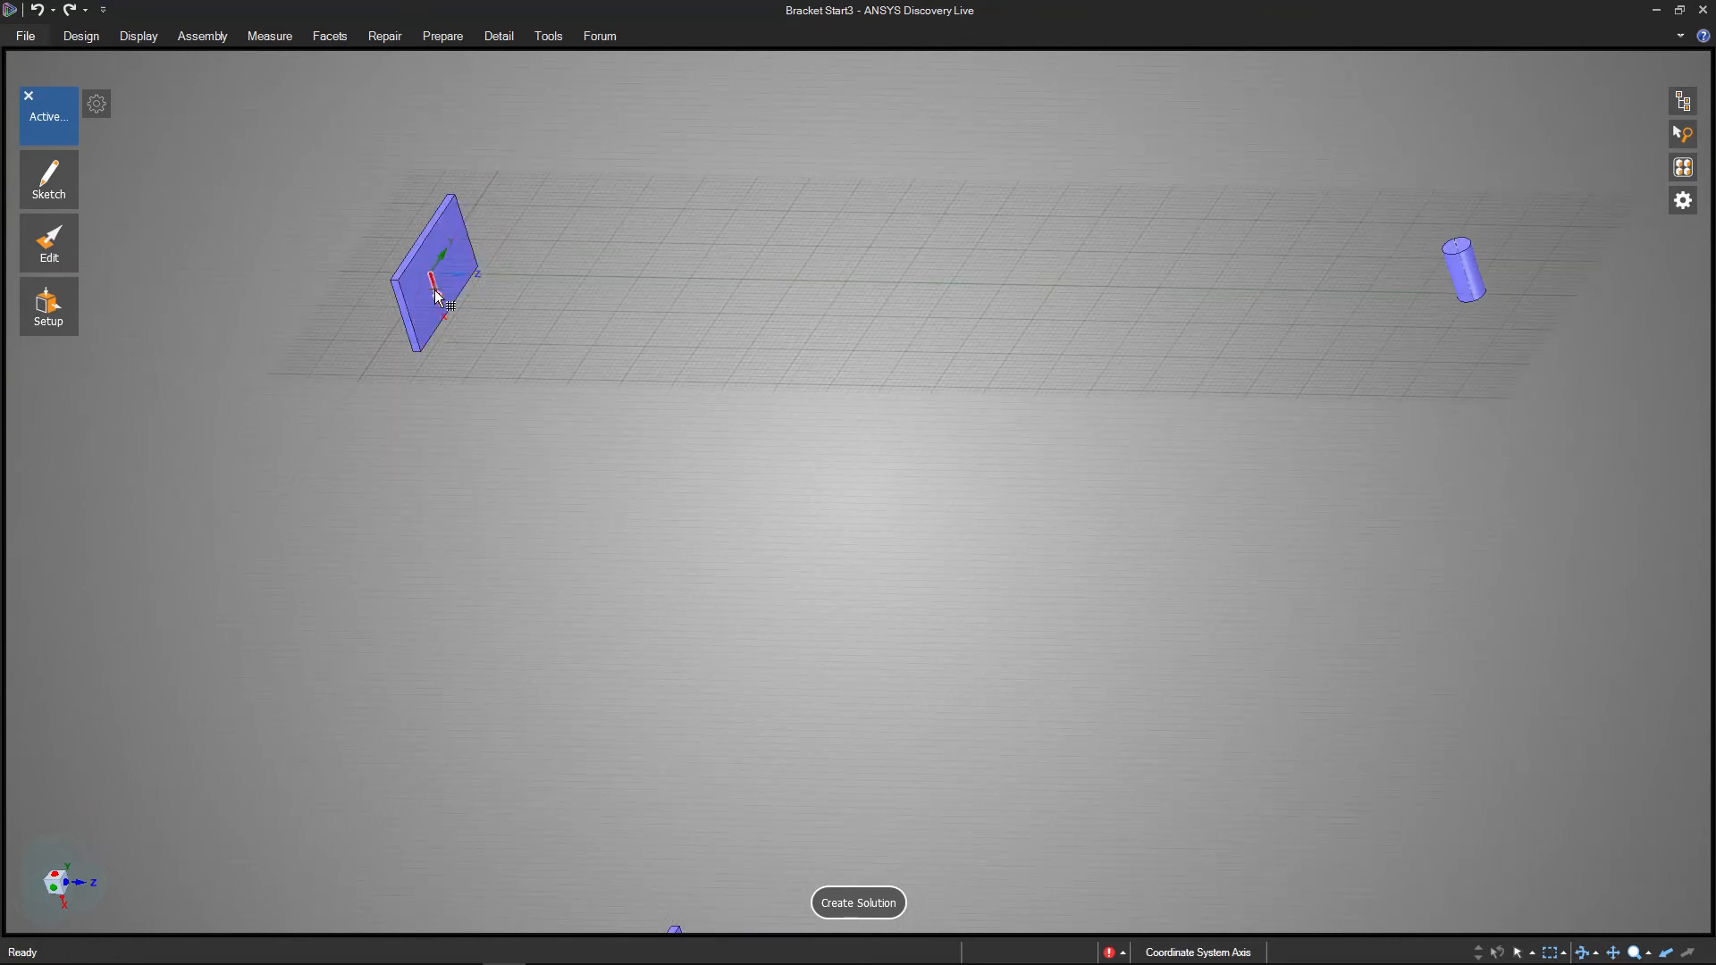
{"action": "left_click", "coordinate": [436, 295]}
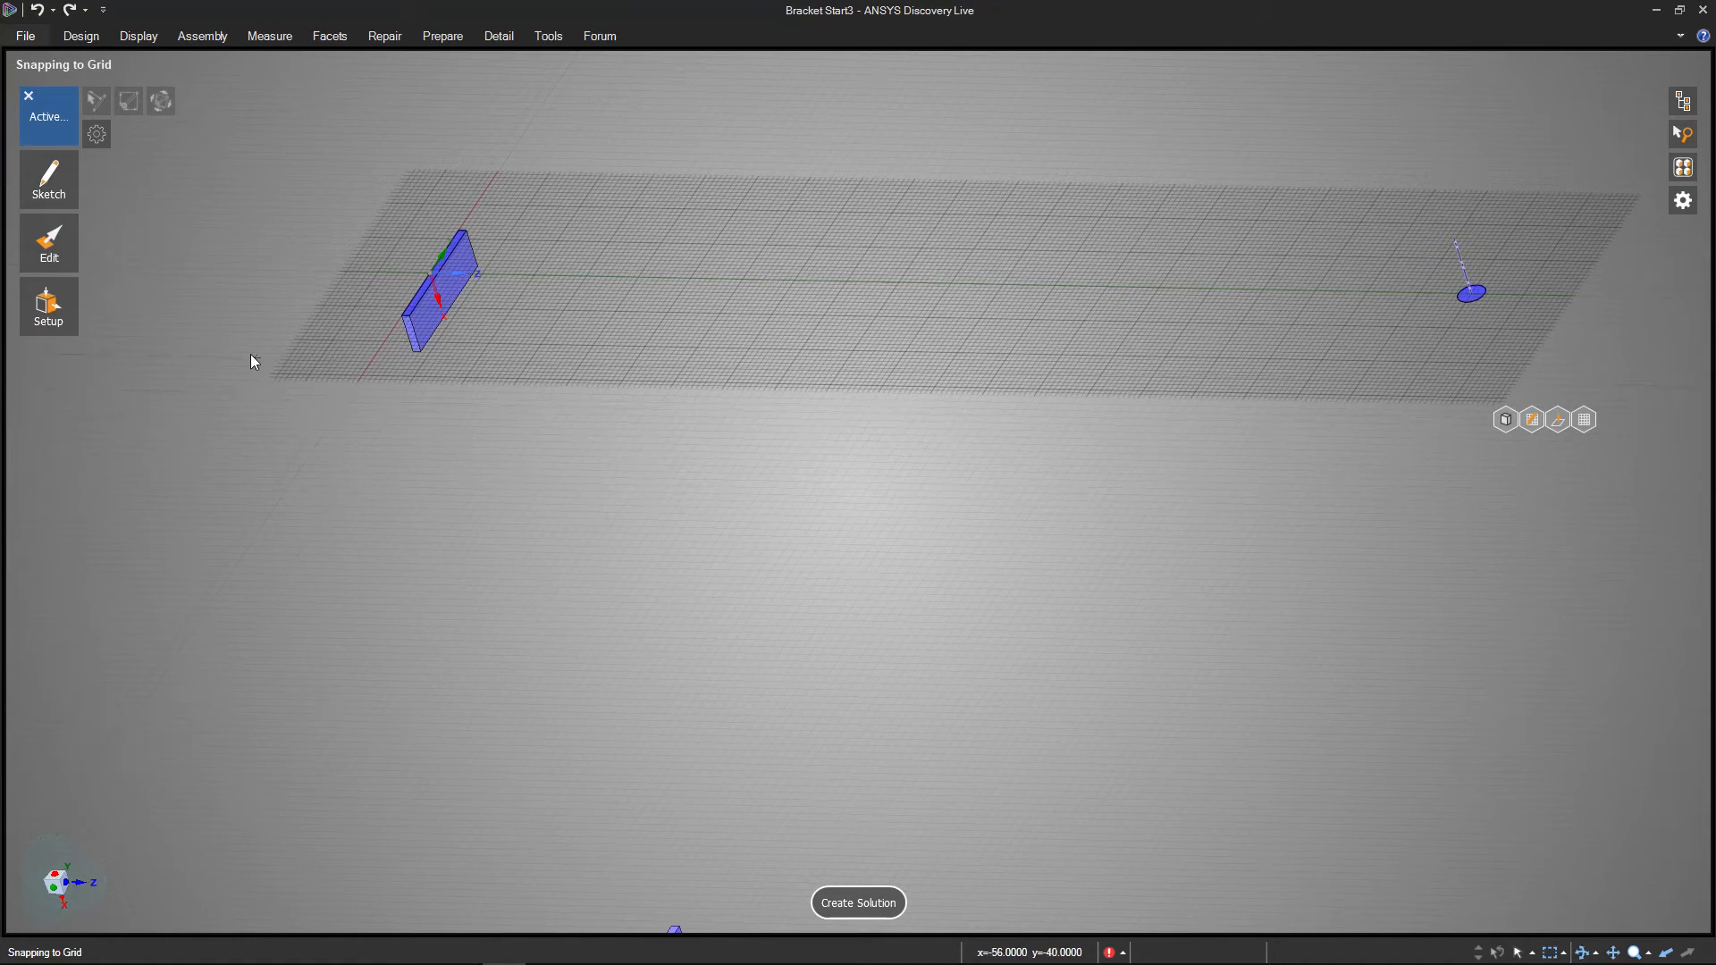
Create a 10 mm diameter cylinder from the origin at the upper plate to the centre of the small cylinder's base, and finish sketching.
{"action": "mouse_move", "coordinate": [98, 98]}
{"action": "left_click", "coordinate": [81, 36]}
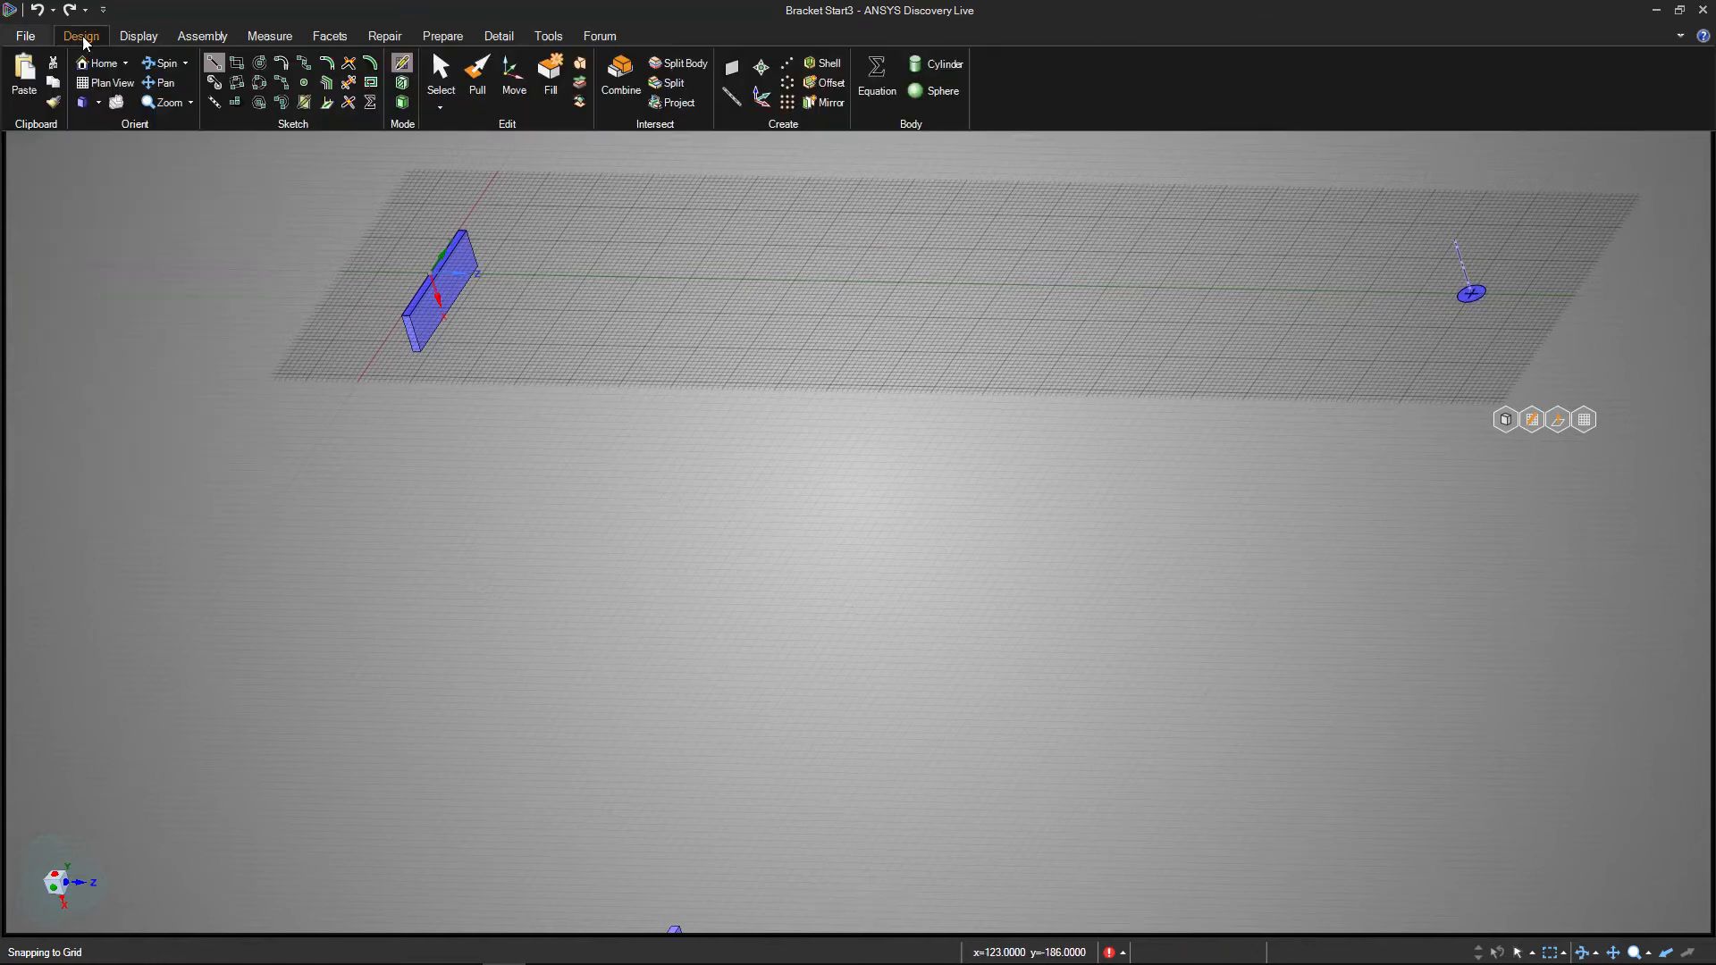
{"action": "left_click", "coordinate": [943, 74]}
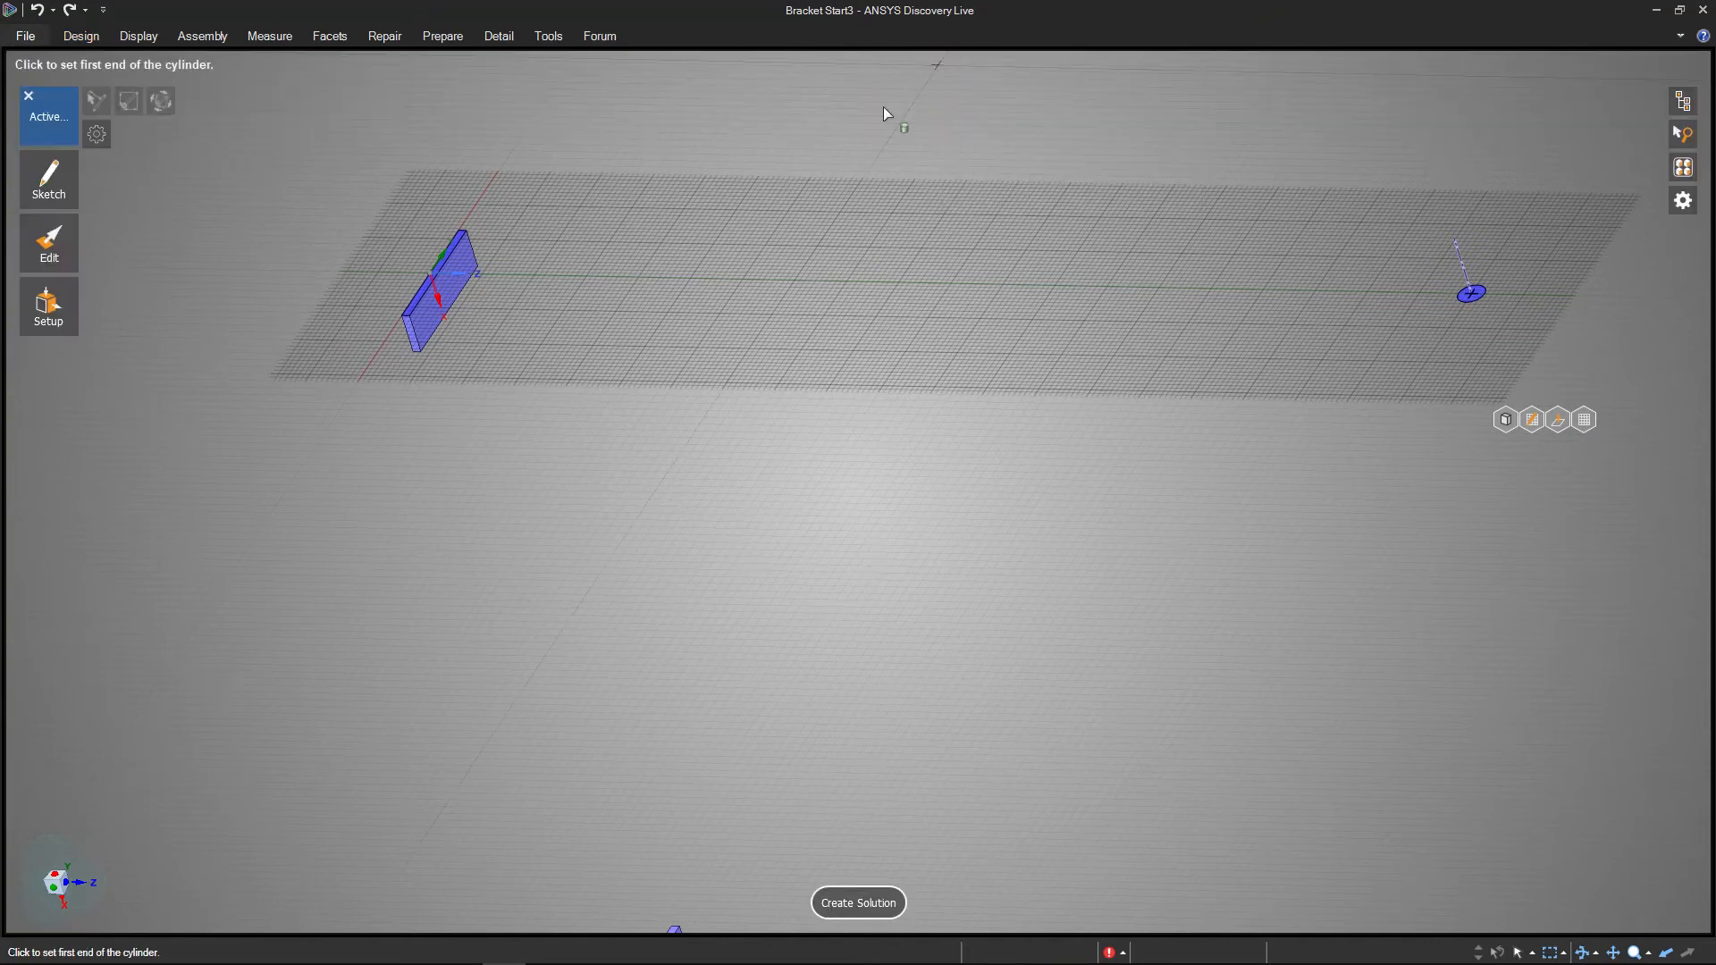
{"action": "scroll", "coordinate": [402, 263], "scroll_direction": "up", "scroll_amount": 5}
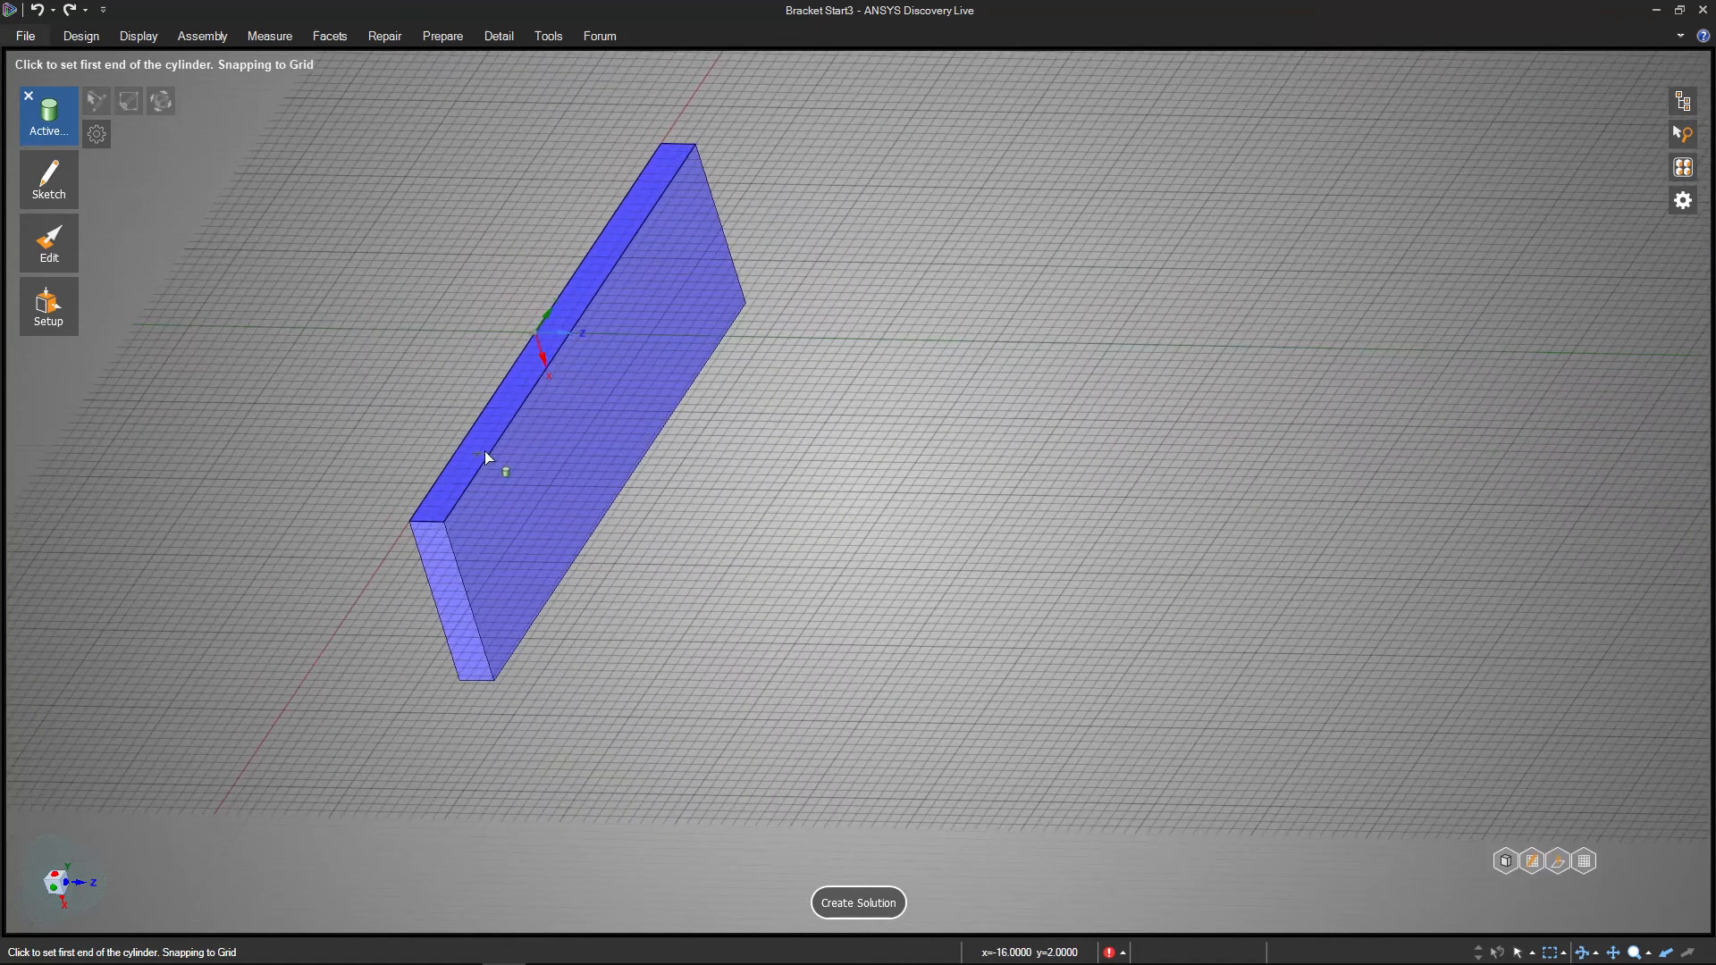
{"action": "left_click", "coordinate": [537, 329]}
{"action": "scroll", "coordinate": [1123, 459], "scroll_direction": "up", "scroll_amount": 1}
{"action": "middle_click_drag", "start_coordinate": [1123, 459], "coordinate": [1018, 272], "text": "ctrl"}
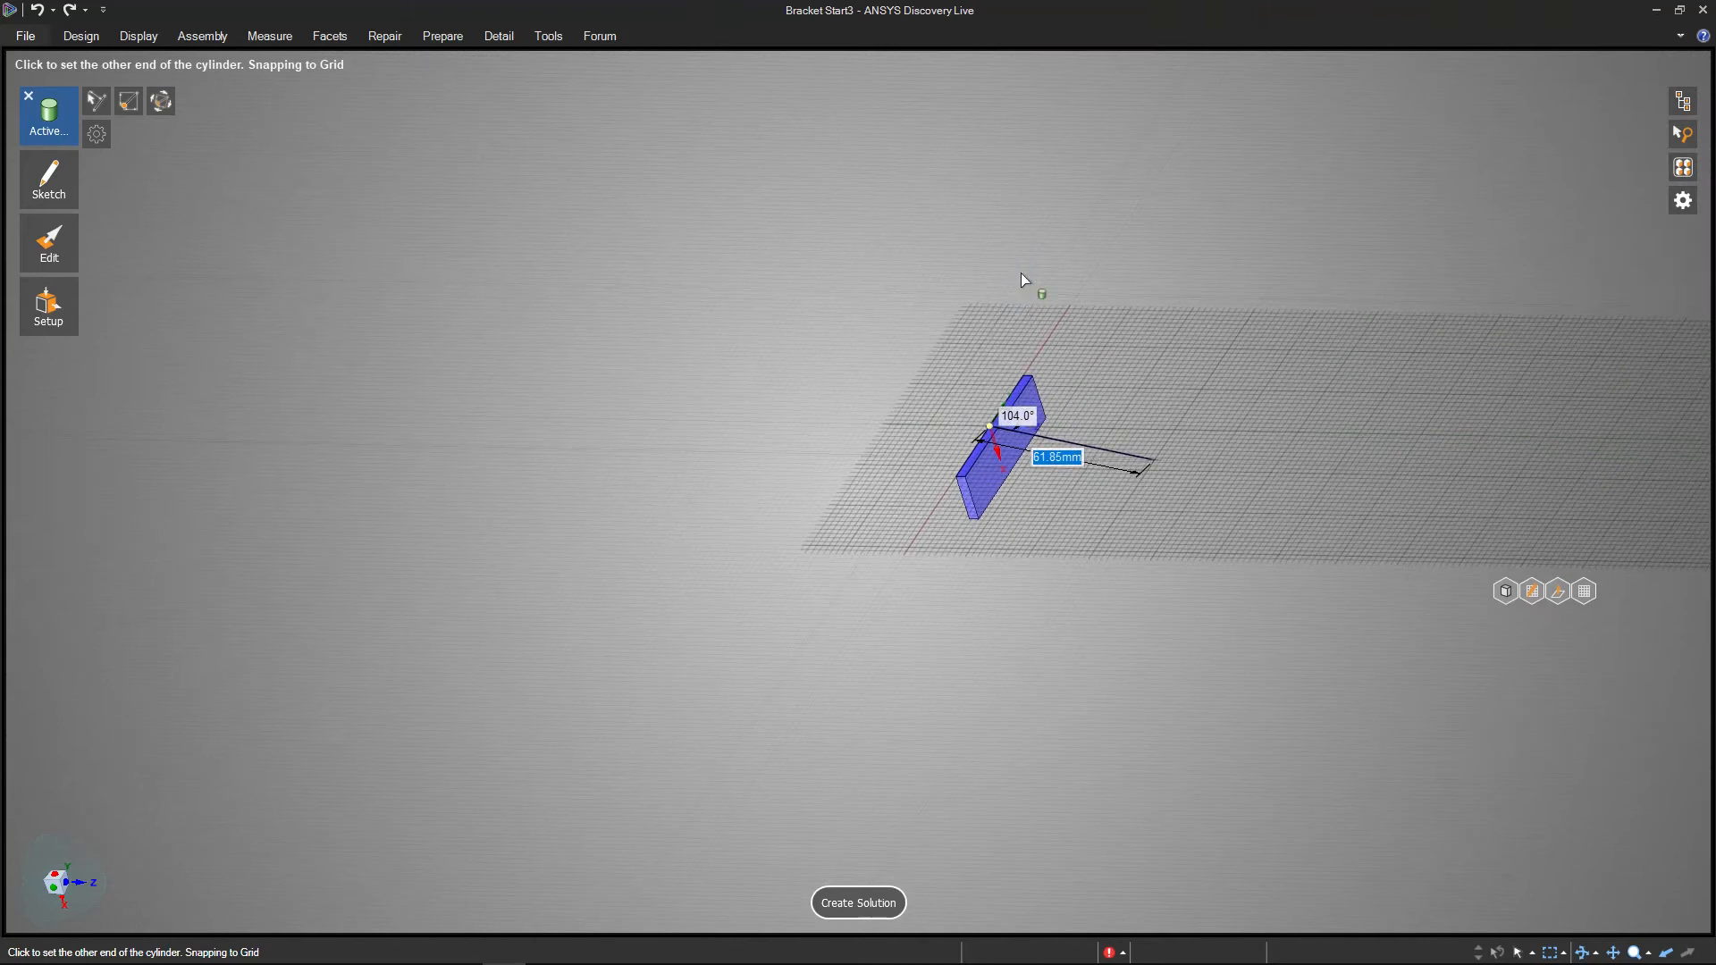
{"action": "middle_click_drag", "start_coordinate": [1491, 450], "coordinate": [550, 425], "text": "shift"}
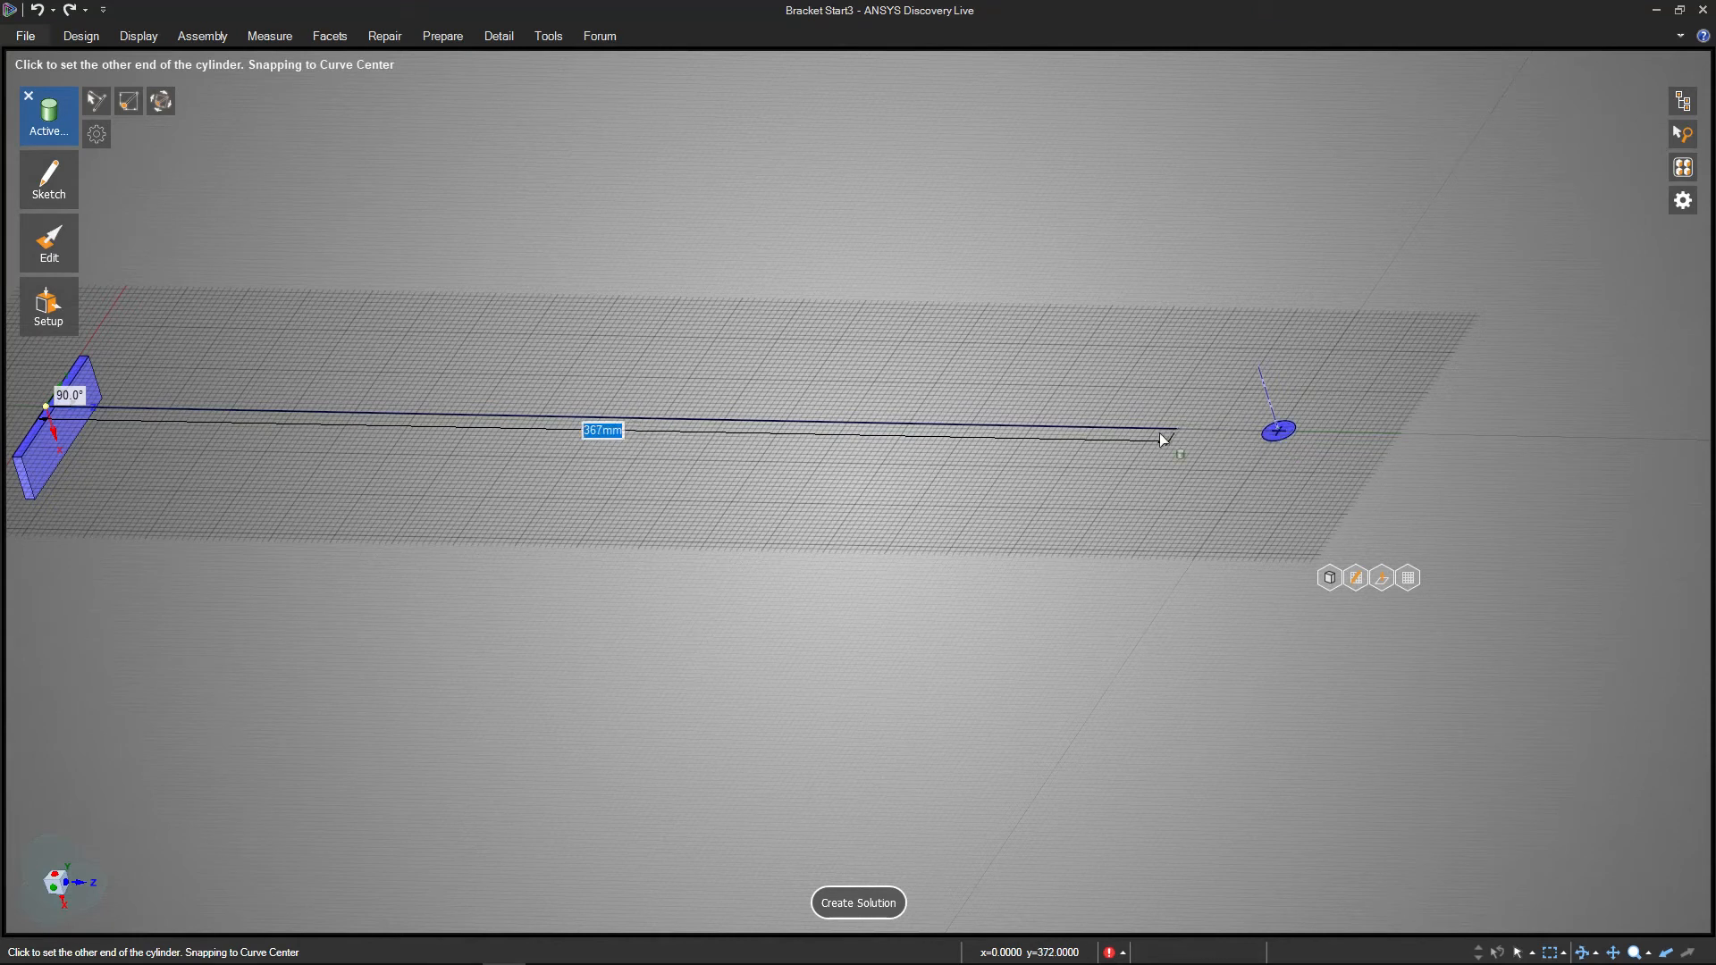
{"action": "left_click", "coordinate": [1280, 434]}
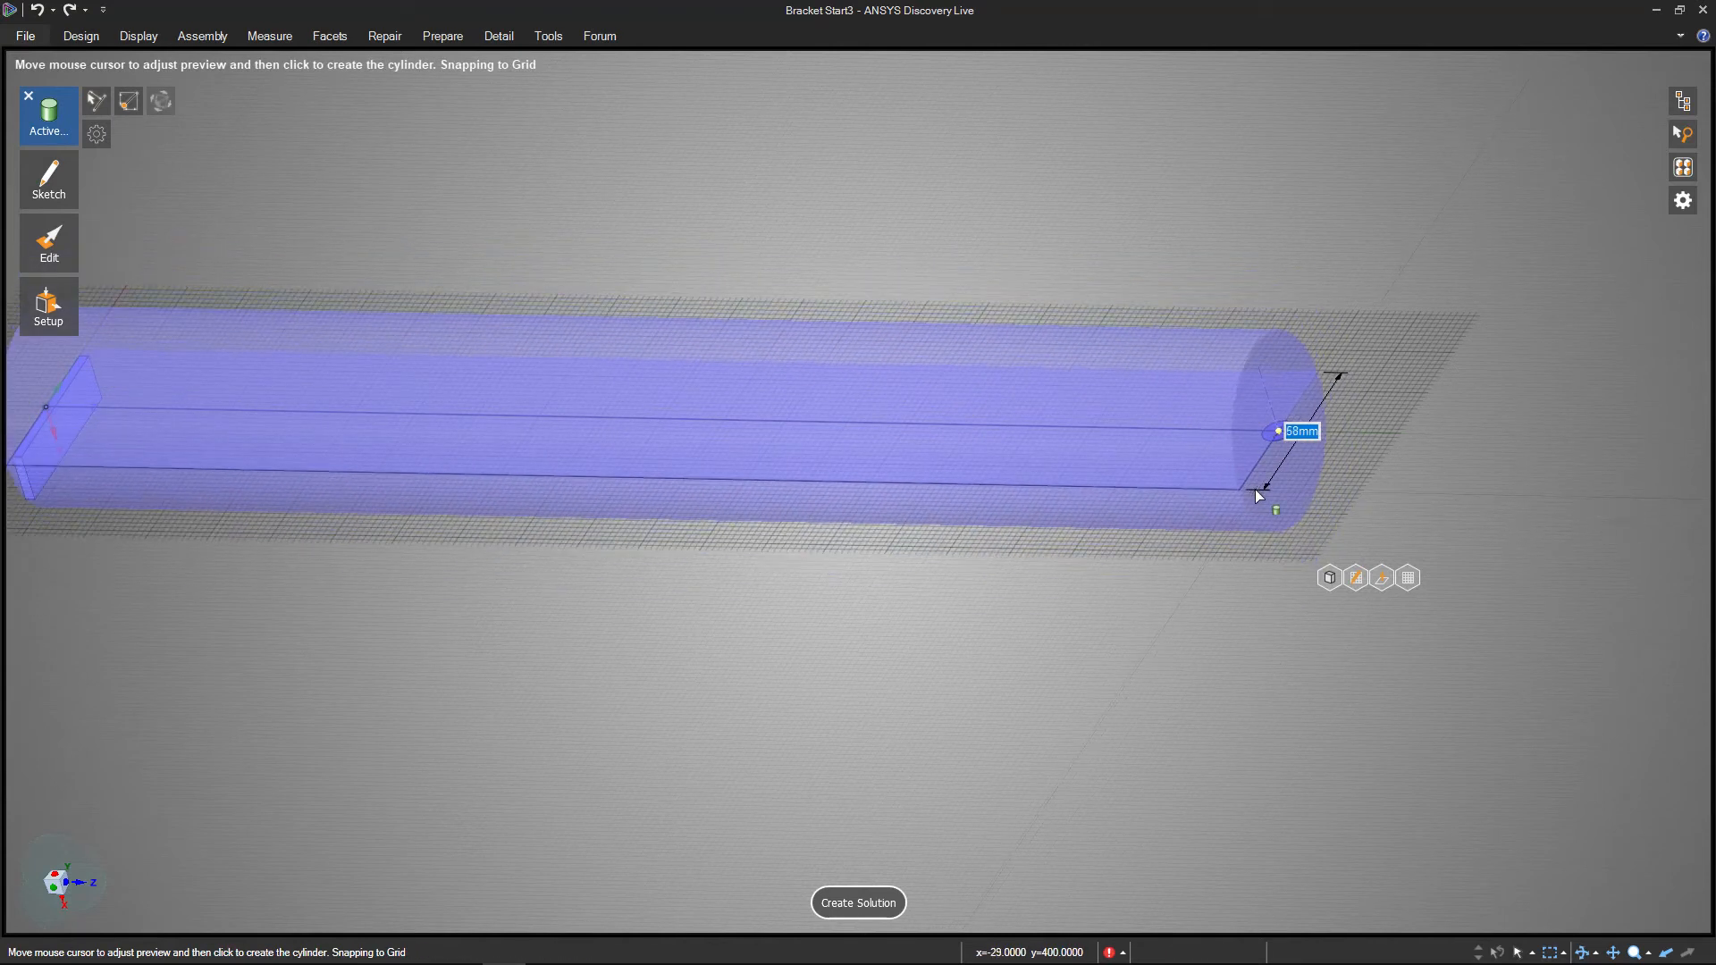
{"action": "type", "text": "10"}
{"action": "key", "text": "Return"}
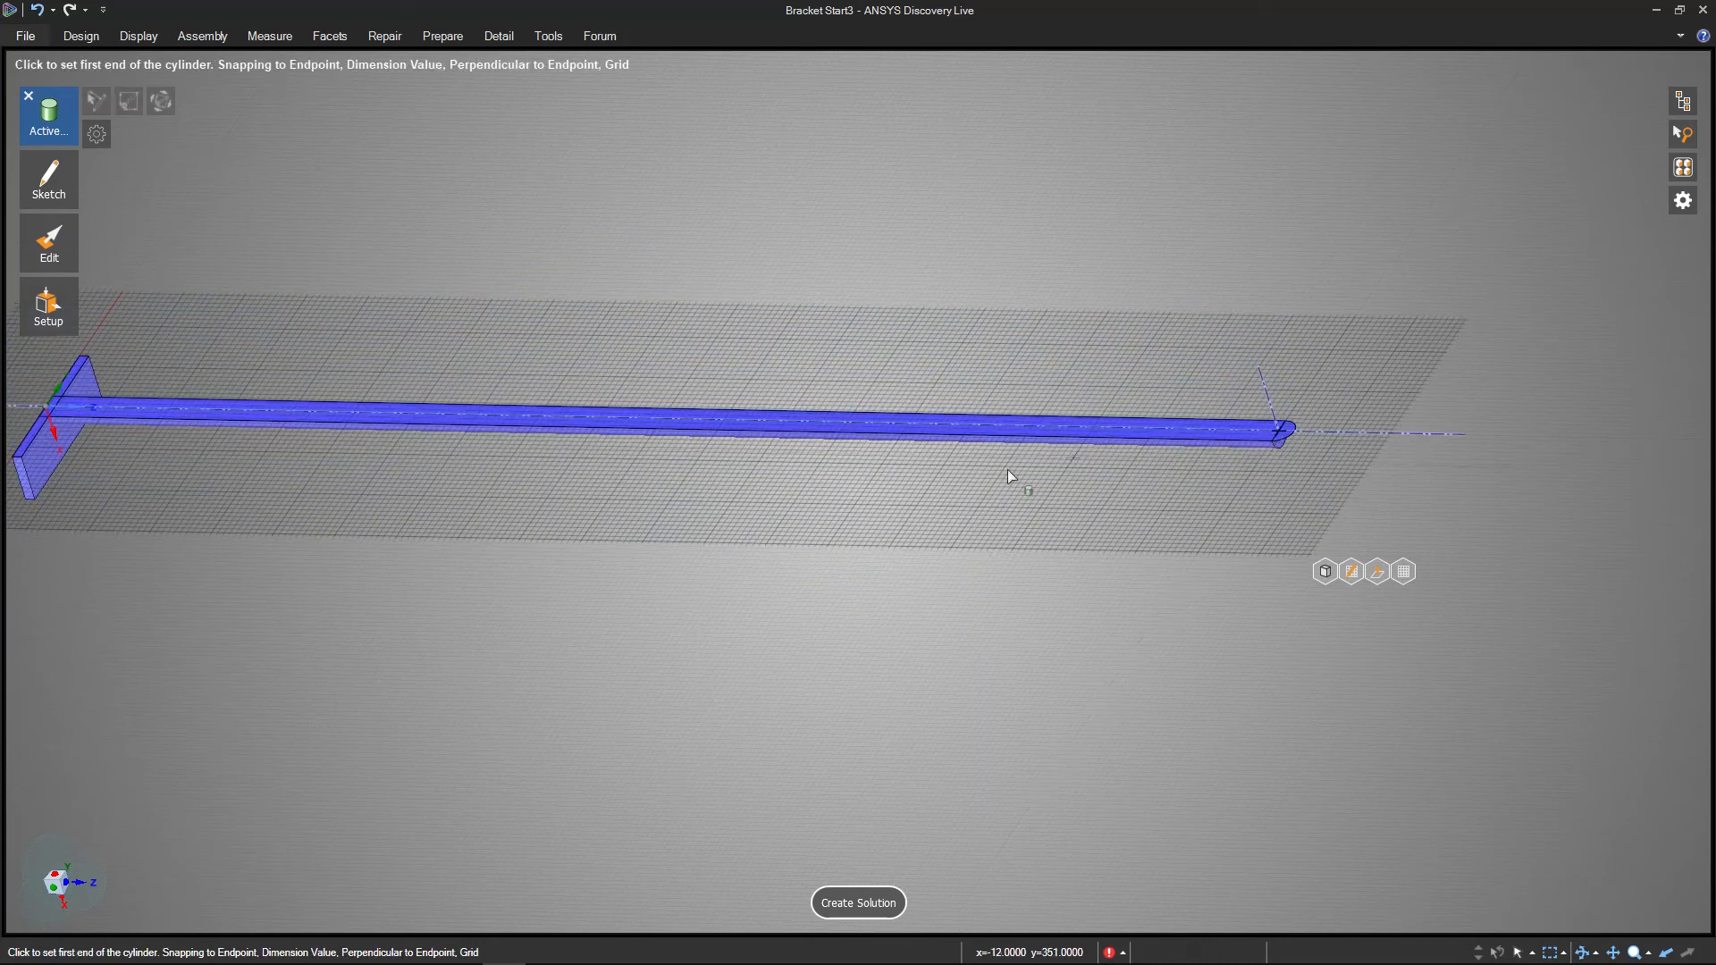
{"action": "mouse_move", "coordinate": [771, 587]}
{"action": "middle_mouse_down", "text": "shift"}
{"action": "mouse_move", "coordinate": [783, 554]}
{"action": "mouse_move", "coordinate": [900, 570]}
{"action": "mouse_move", "coordinate": [904, 436]}
{"action": "mouse_move", "coordinate": [903, 519]}
{"action": "middle_mouse_up", "text": "shift"}
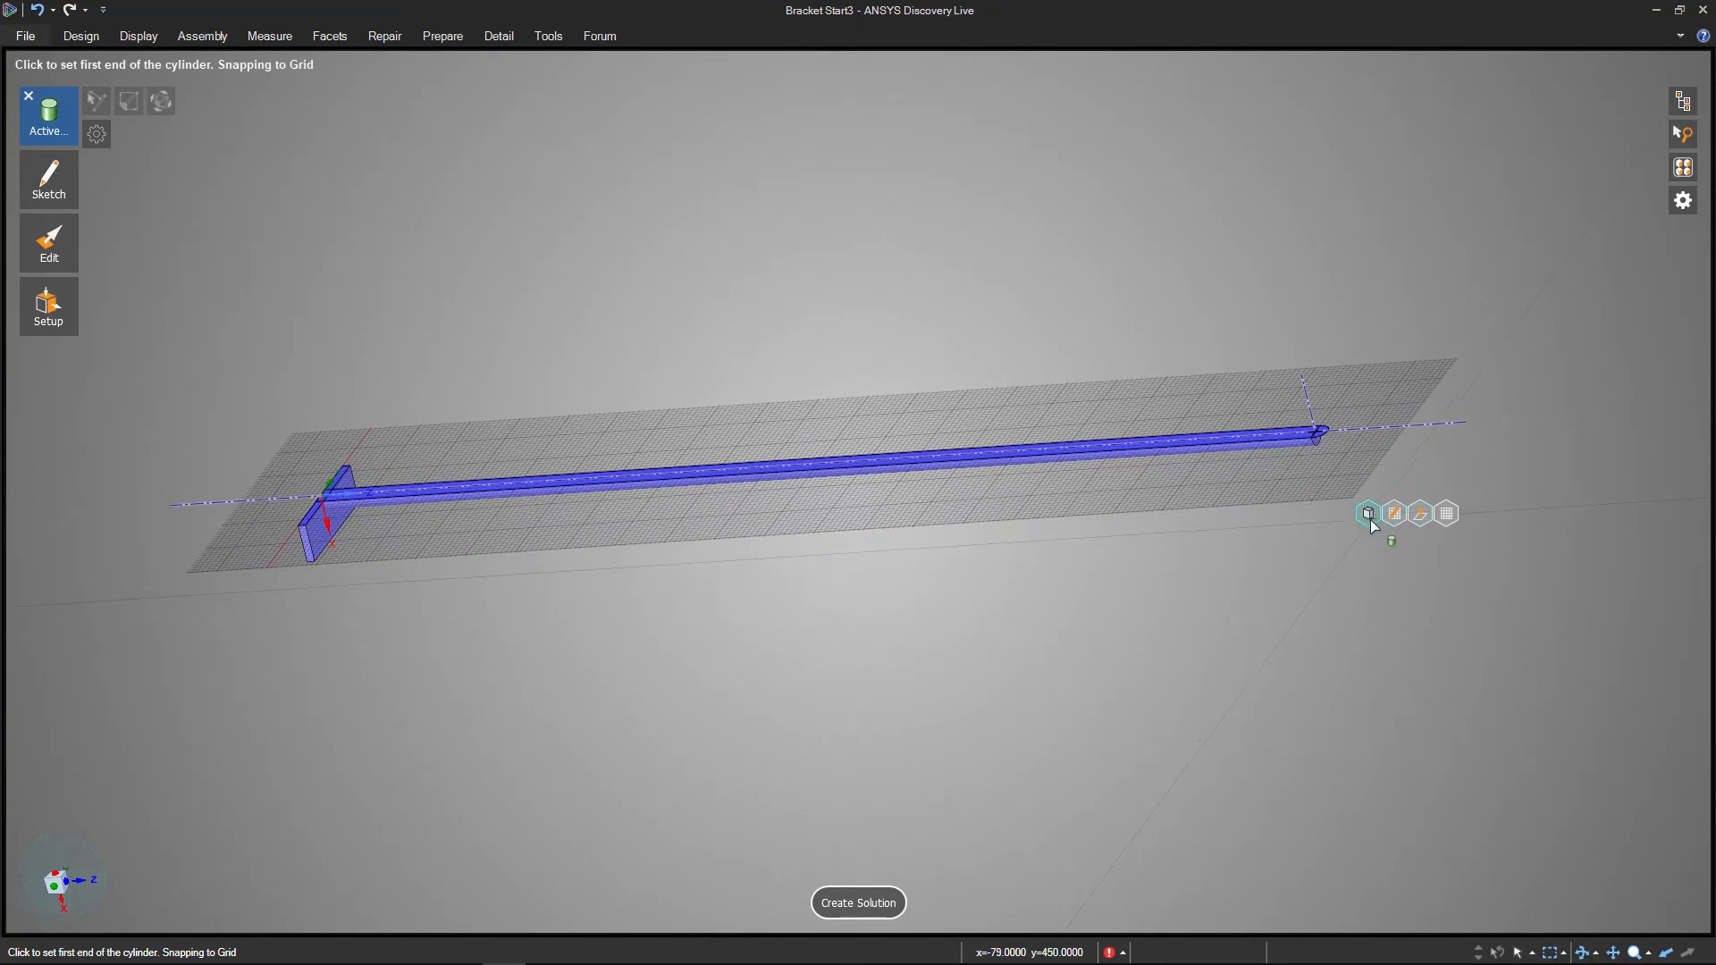
{"action": "key", "text": "Escape"}
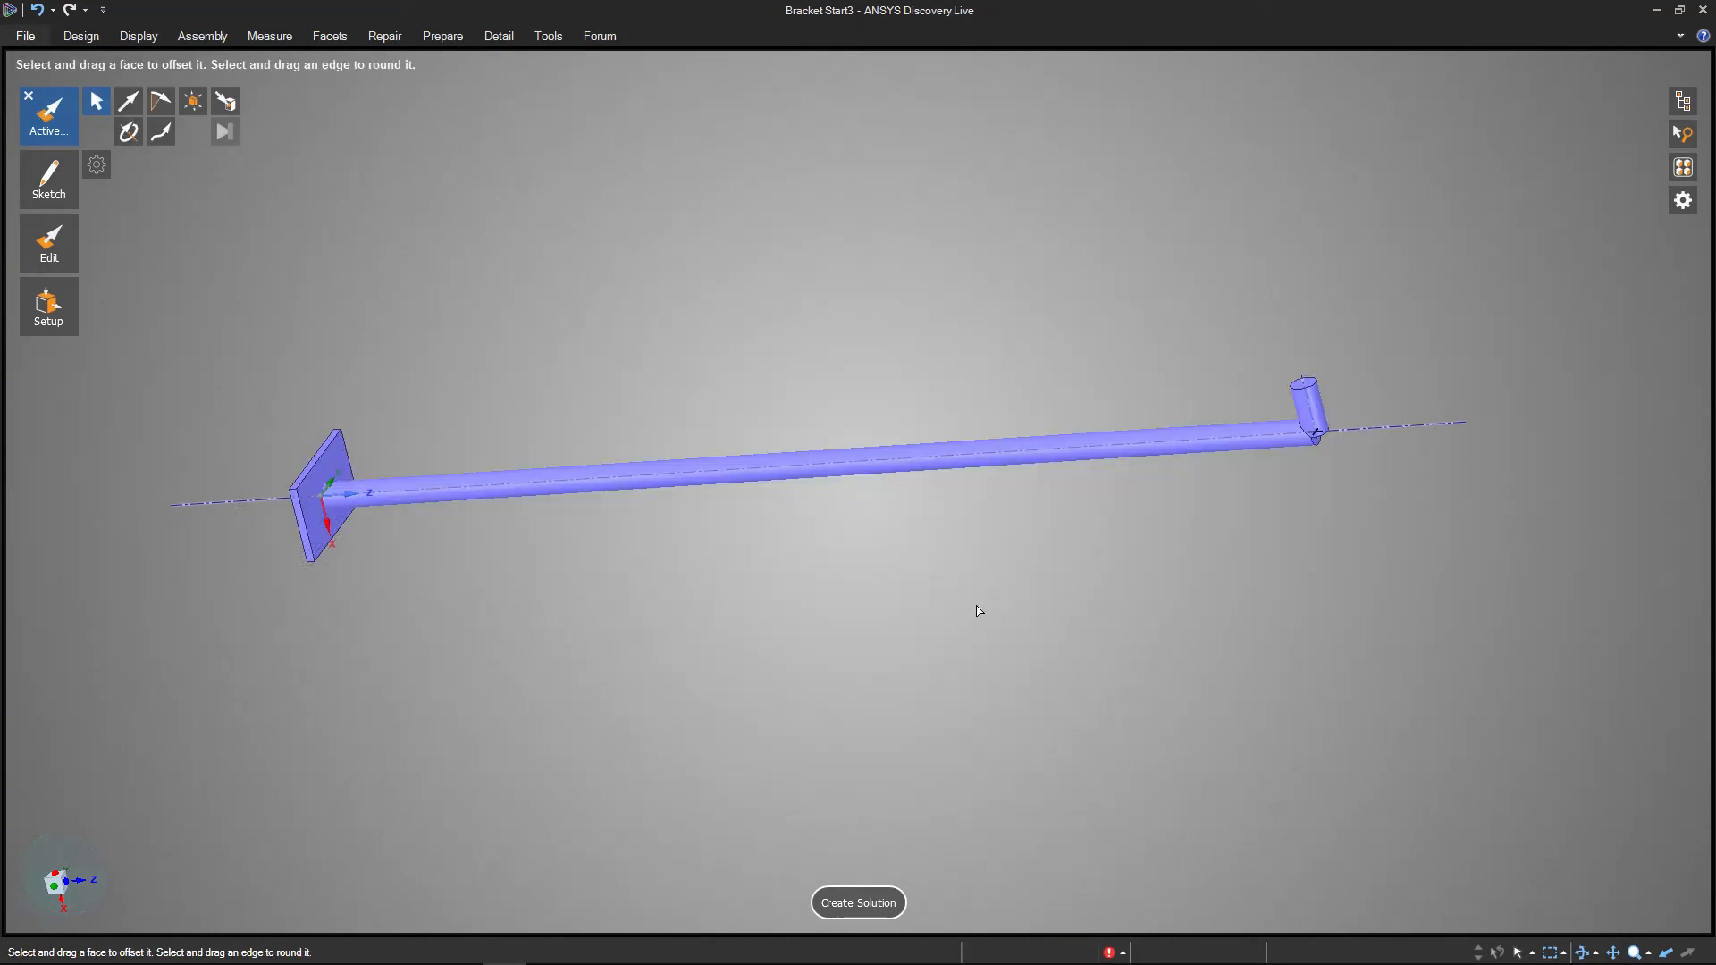
Try to pull the exposed end face of the long cylinder outward by about 1.38 mm, and undo the pull.
{"action": "middle_click_drag", "start_coordinate": [874, 644], "coordinate": [1114, 491], "text": "shift"}
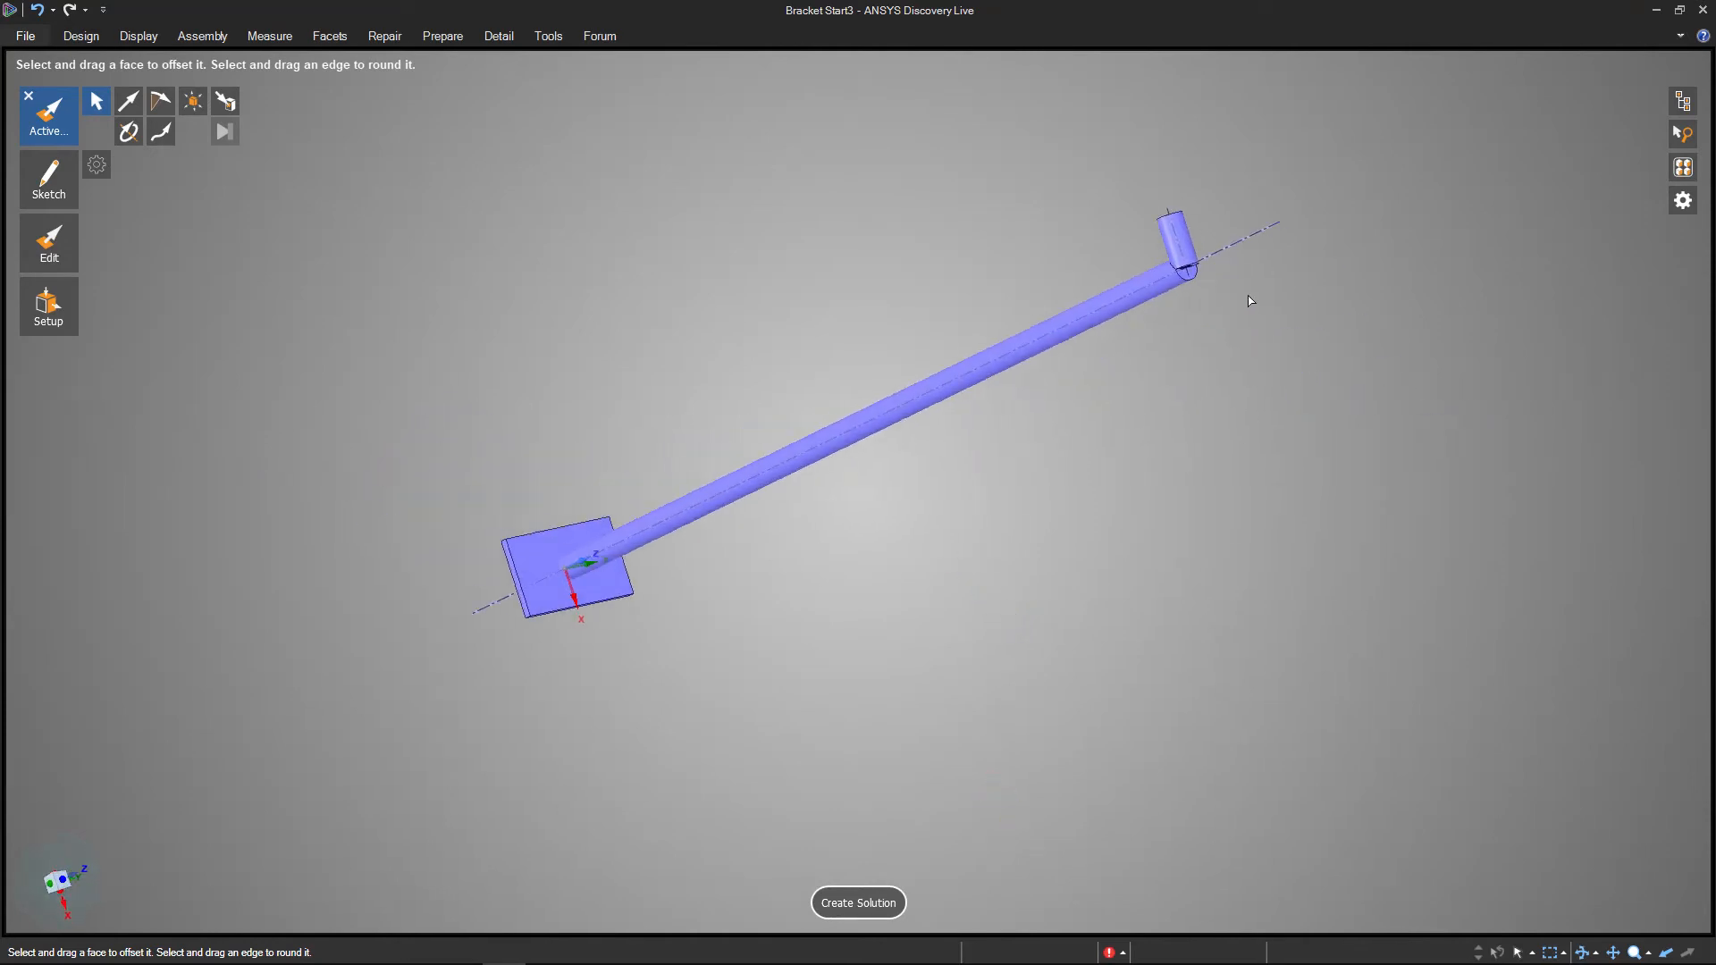
{"action": "scroll", "coordinate": [1206, 275], "scroll_direction": "up", "scroll_amount": 5}
{"action": "left_click", "coordinate": [1127, 258]}
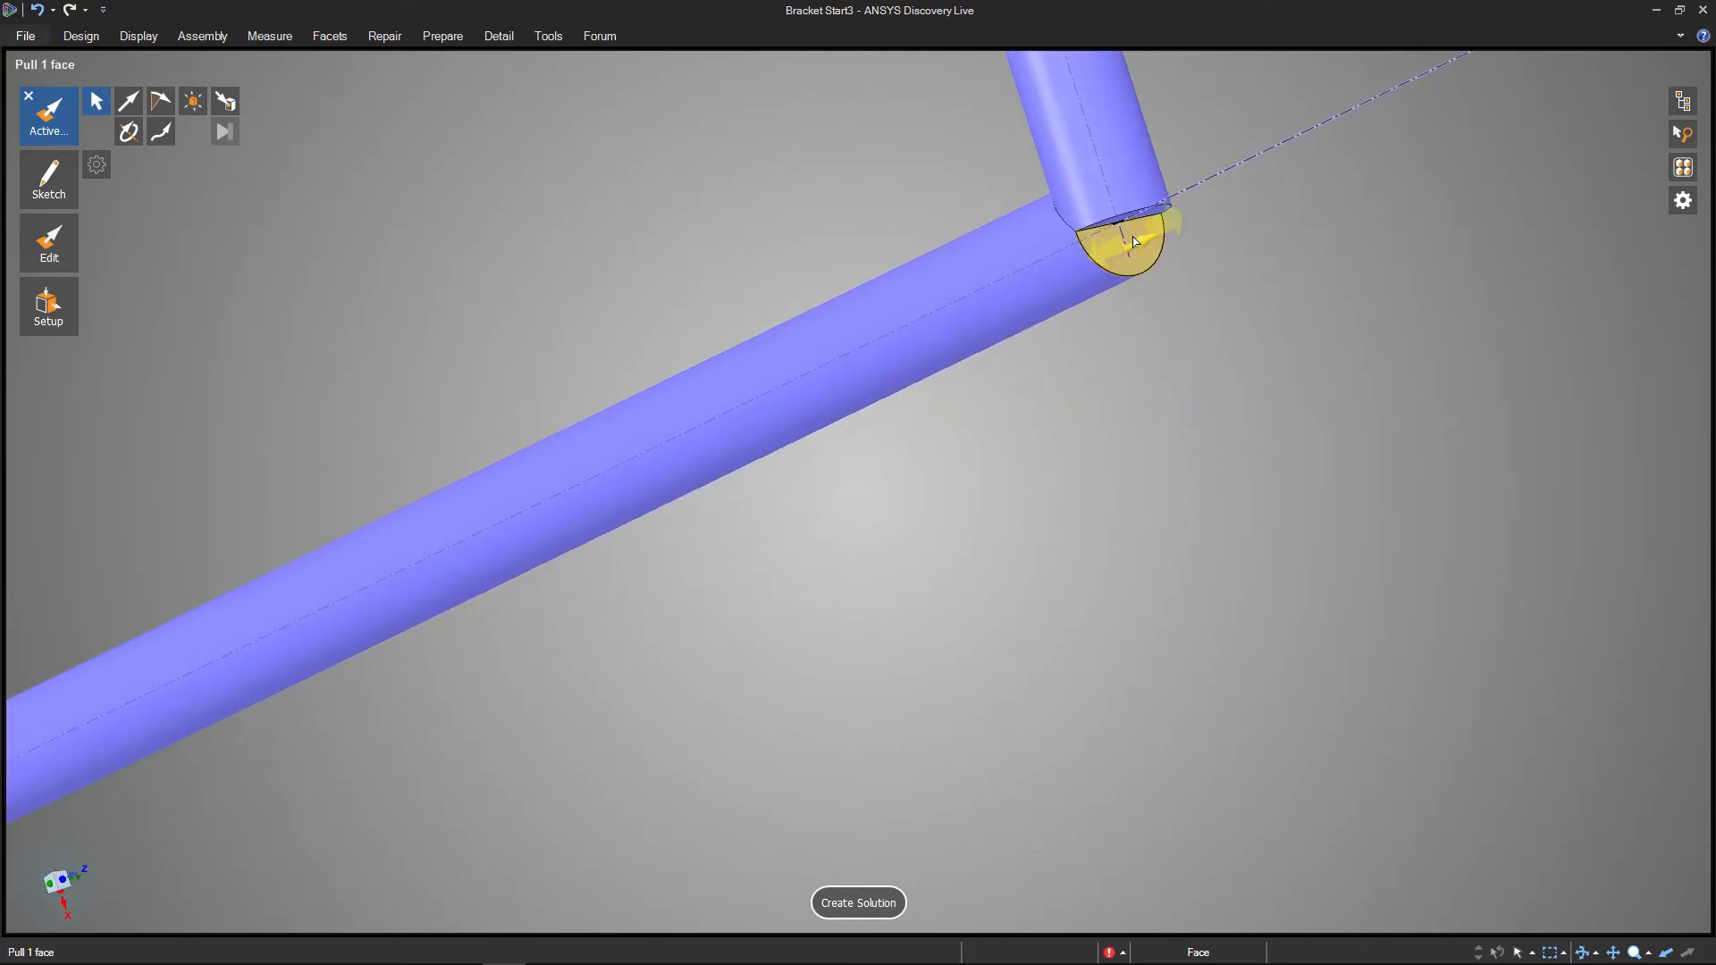
{"action": "mouse_move", "coordinate": [1245, 295]}
{"action": "middle_mouse_down"}
{"action": "mouse_move", "coordinate": [1242, 344]}
{"action": "mouse_move", "coordinate": [1240, 295]}
{"action": "middle_mouse_up"}
{"action": "middle_click_drag", "start_coordinate": [1110, 368], "coordinate": [967, 558], "text": "shift"}
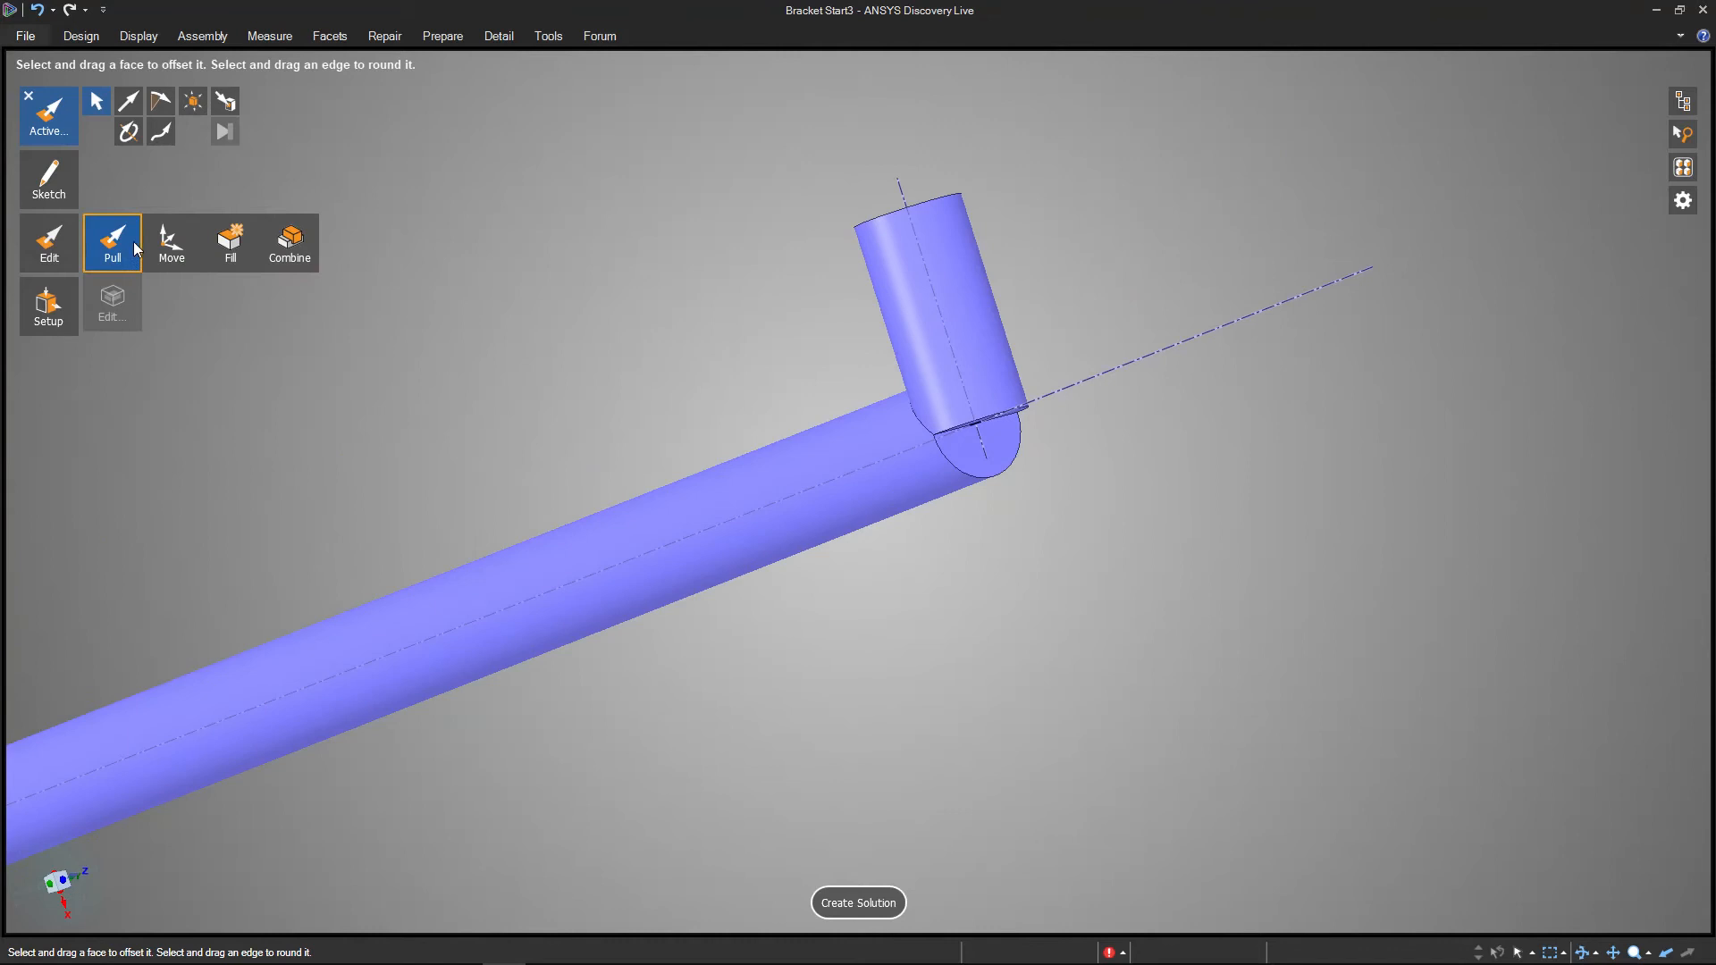
{"action": "left_click", "coordinate": [983, 451]}
{"action": "mouse_move", "coordinate": [1001, 452]}
{"action": "left_mouse_down"}
{"action": "mouse_move", "coordinate": [1030, 414]}
{"action": "mouse_move", "coordinate": [1014, 447]}
{"action": "left_mouse_up"}
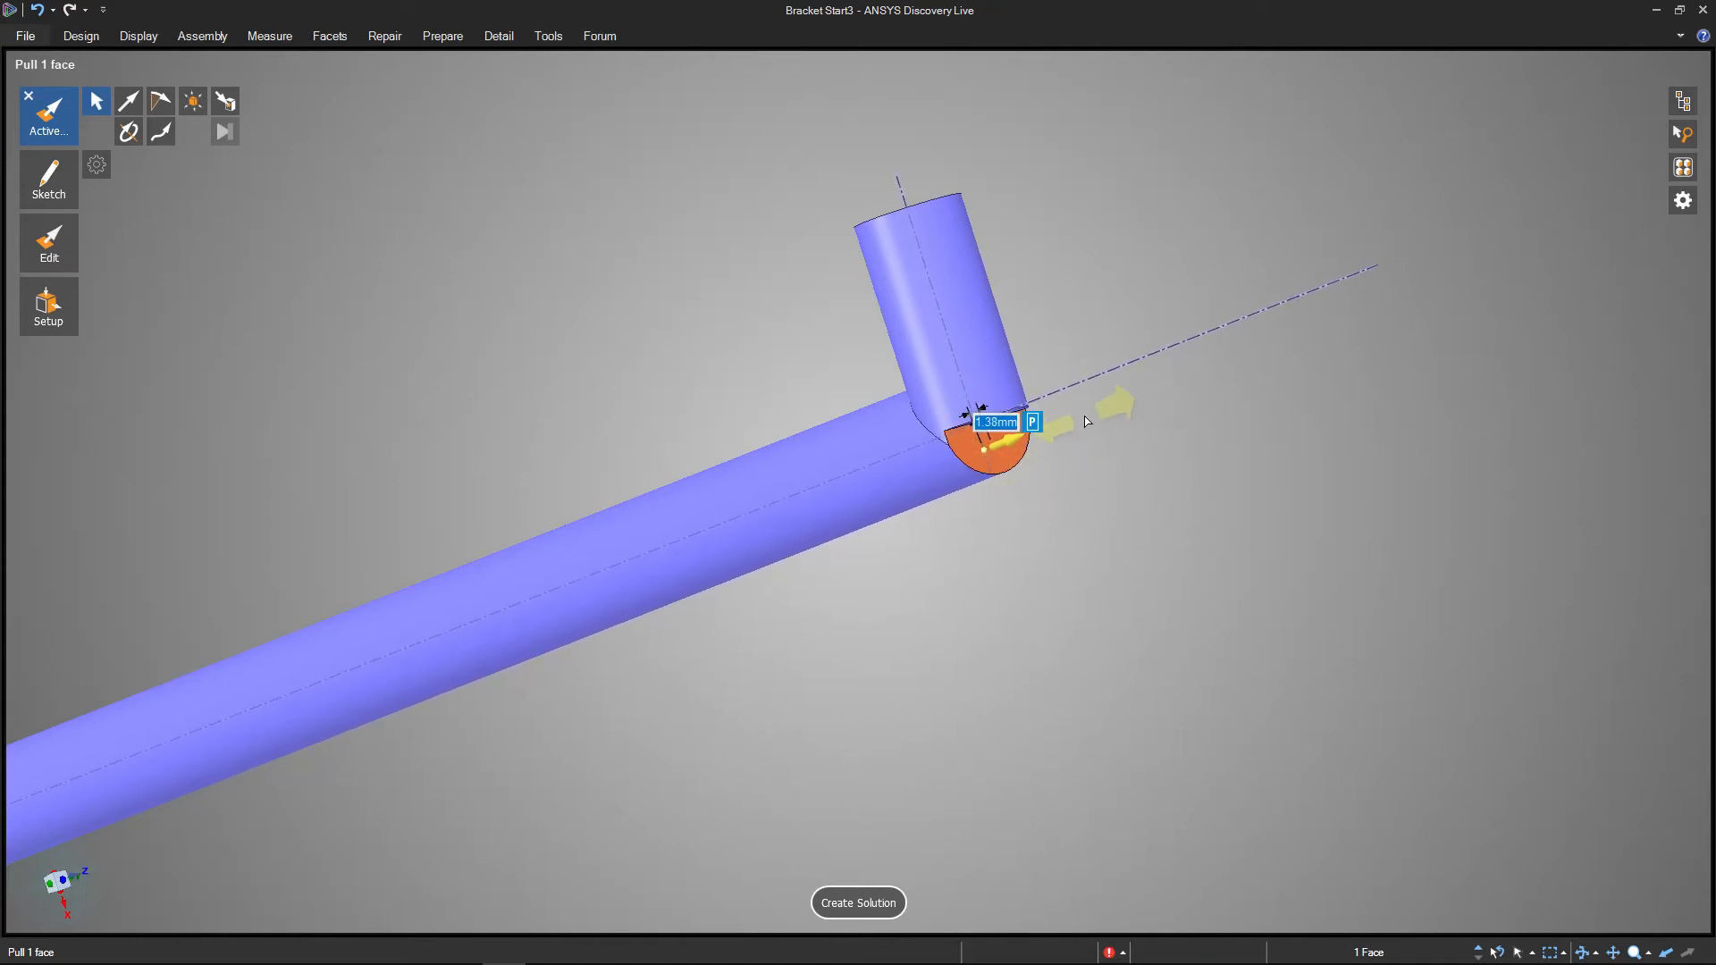
{"action": "key", "text": "ctrl+z"}
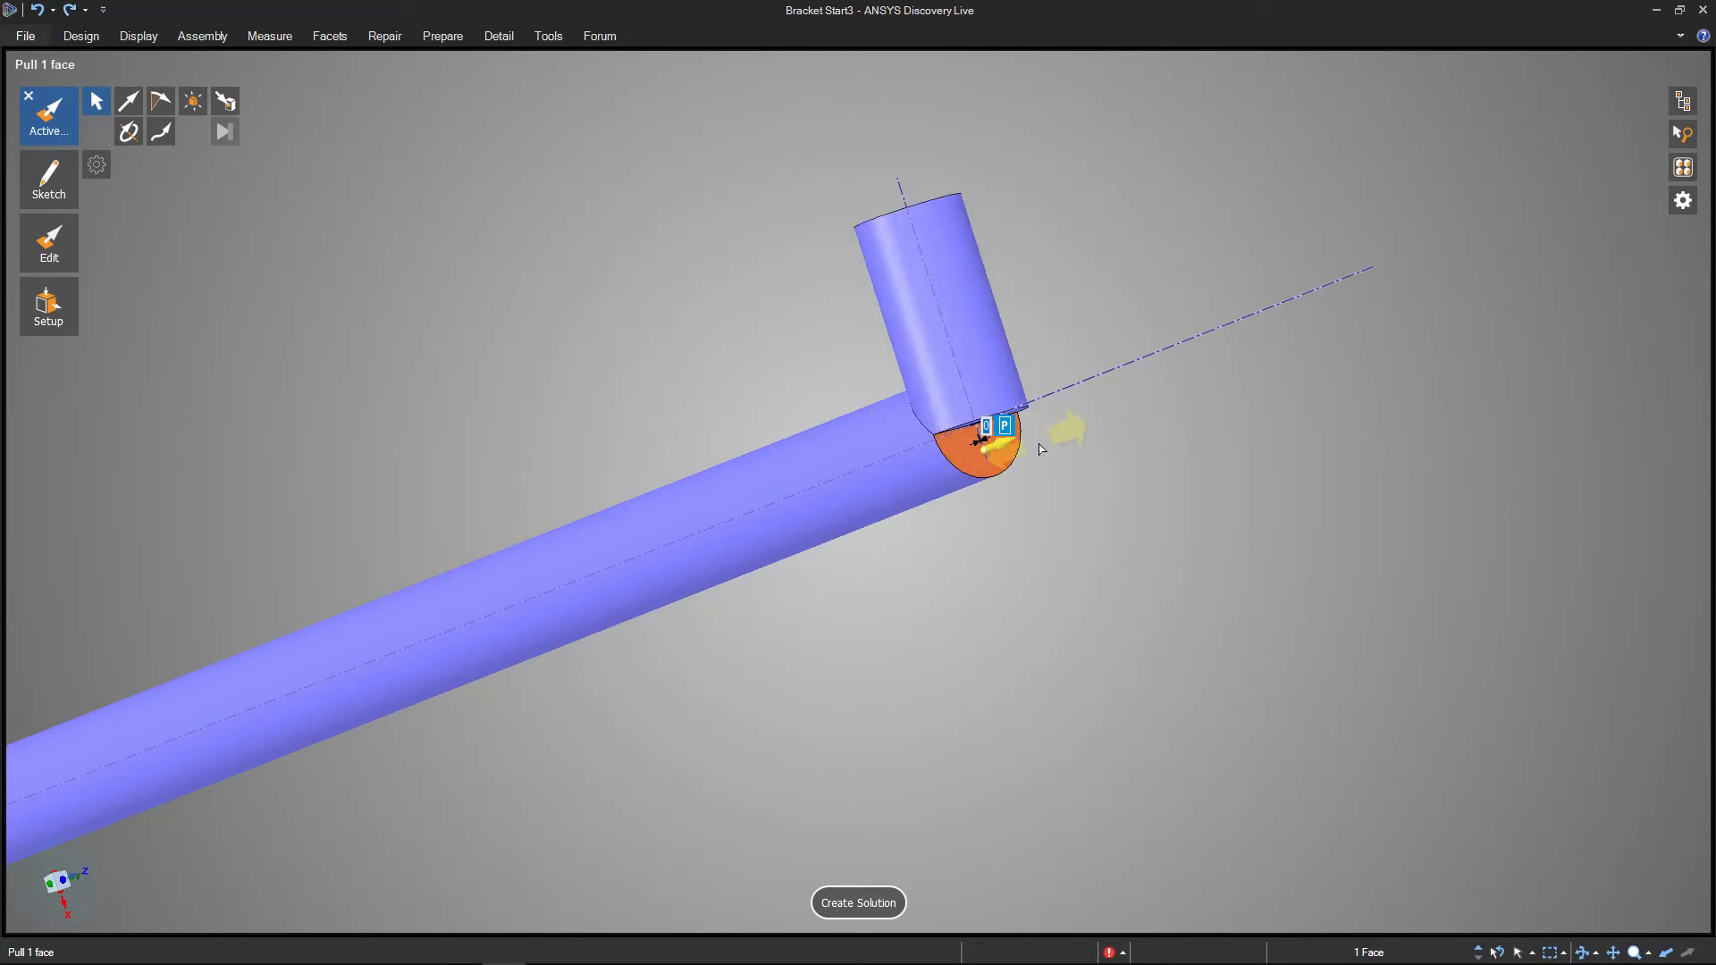
Pull the long cylinder's exposed end face up to the short cylinder's side face to form a mitred corner, and exit Pull.
{"action": "mouse_move", "coordinate": [1000, 420]}
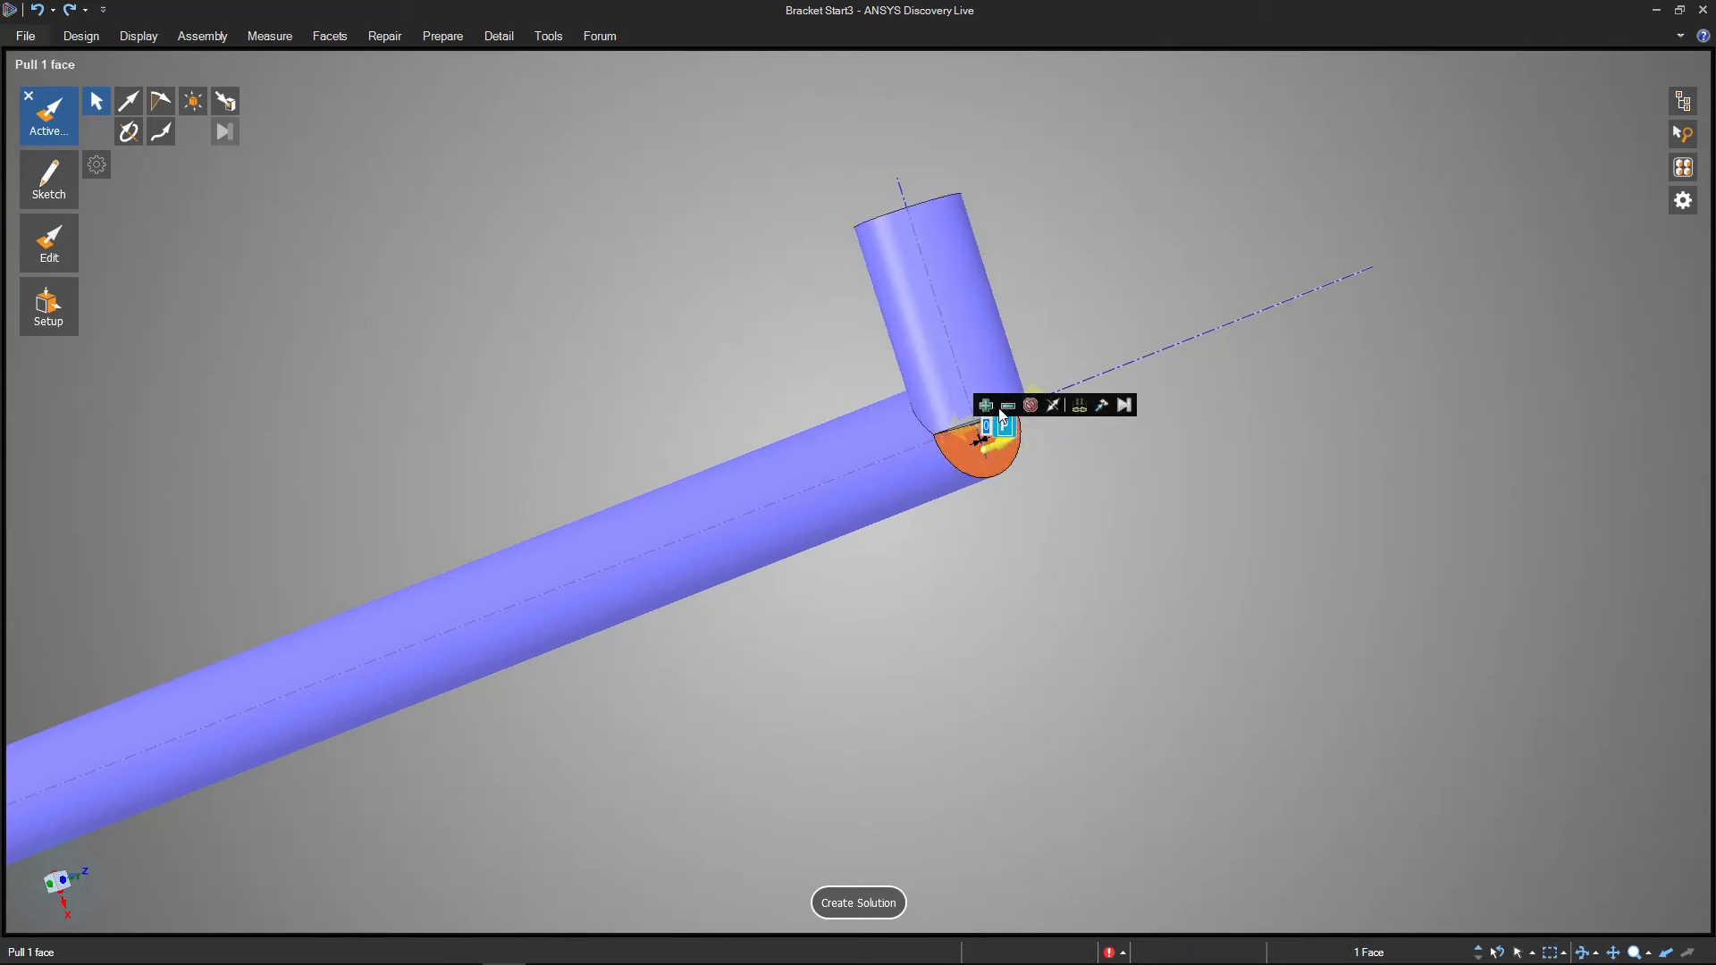
{"action": "left_click", "coordinate": [1099, 405]}
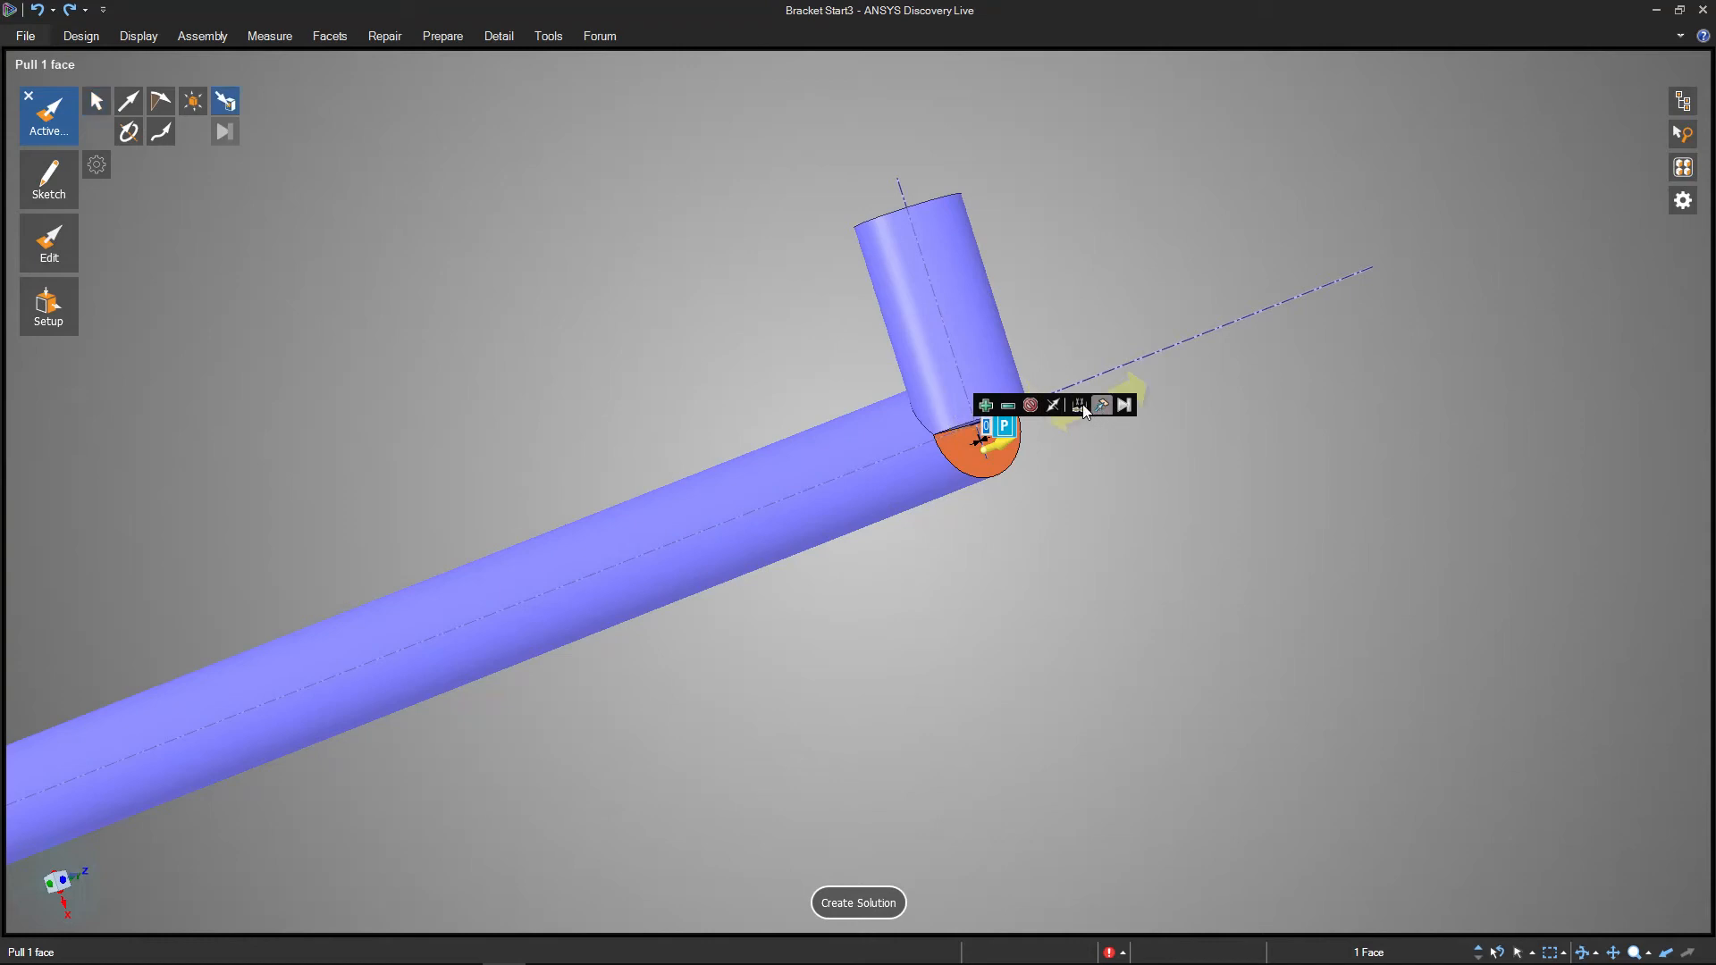
{"action": "left_click", "coordinate": [990, 378]}
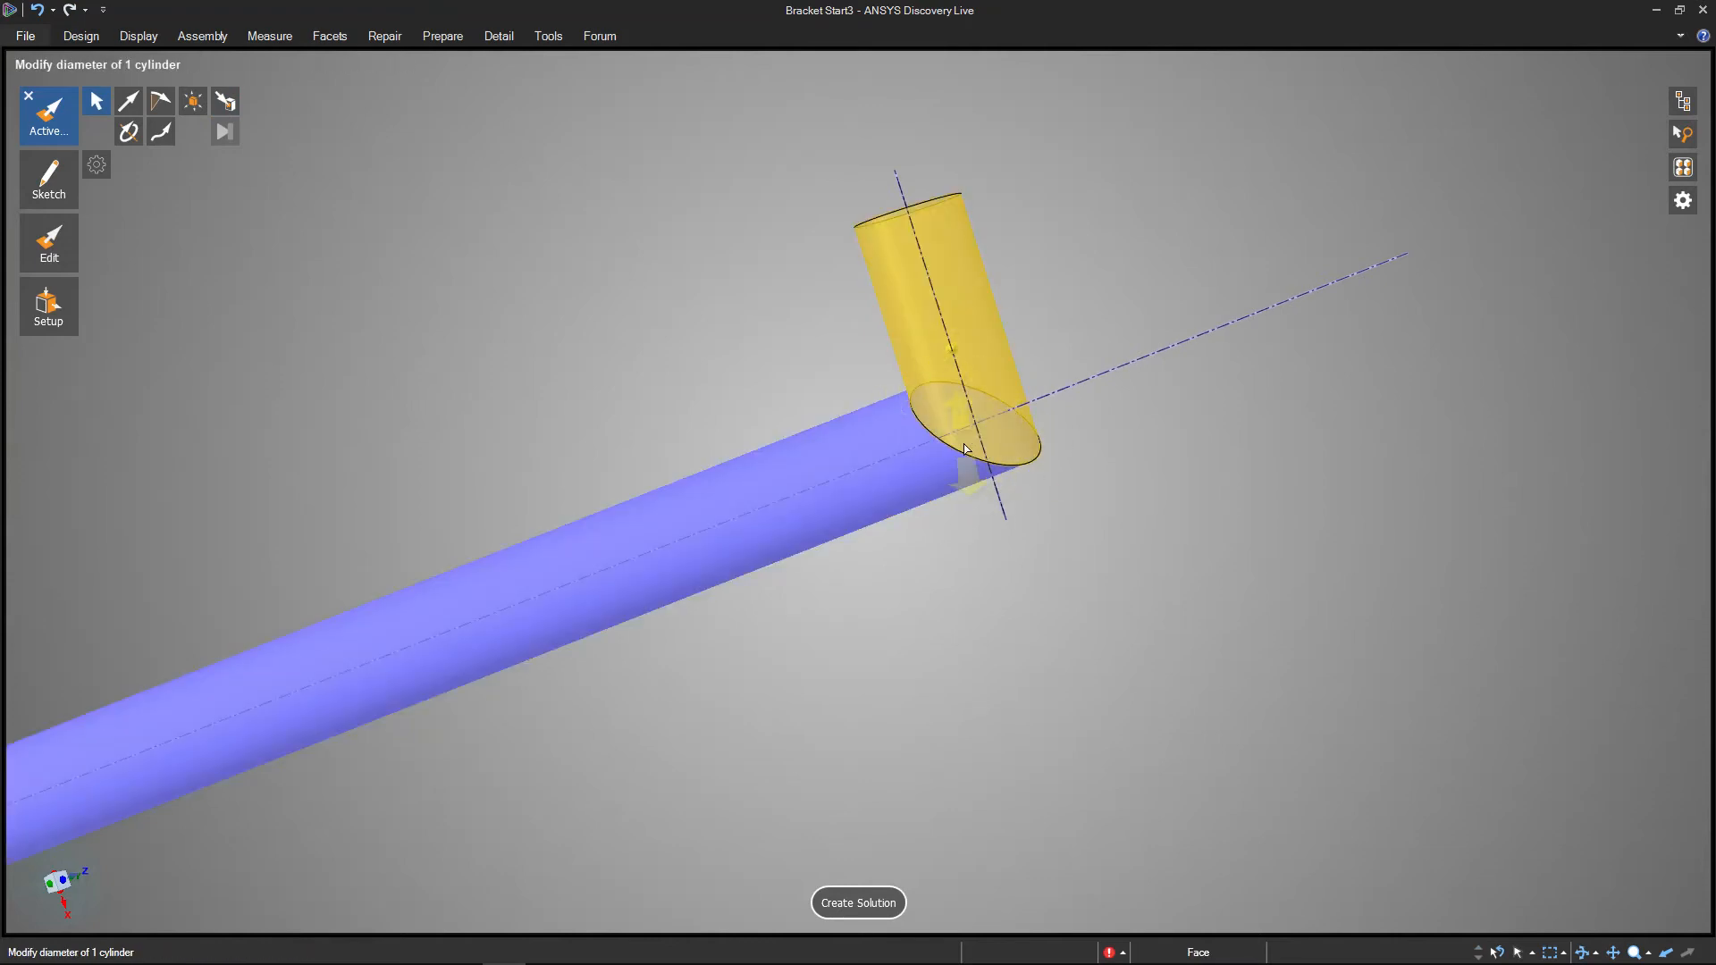
{"action": "left_click", "coordinate": [29, 95]}
Start a line sketch on the plane that contains the long cylinder's axis and runs through both plates.
{"action": "scroll", "coordinate": [673, 599], "scroll_direction": "down", "scroll_amount": 2}
{"action": "middle_click_drag", "start_coordinate": [673, 599], "coordinate": [705, 550], "text": "shift"}
{"action": "middle_click_drag", "start_coordinate": [628, 646], "coordinate": [754, 611]}
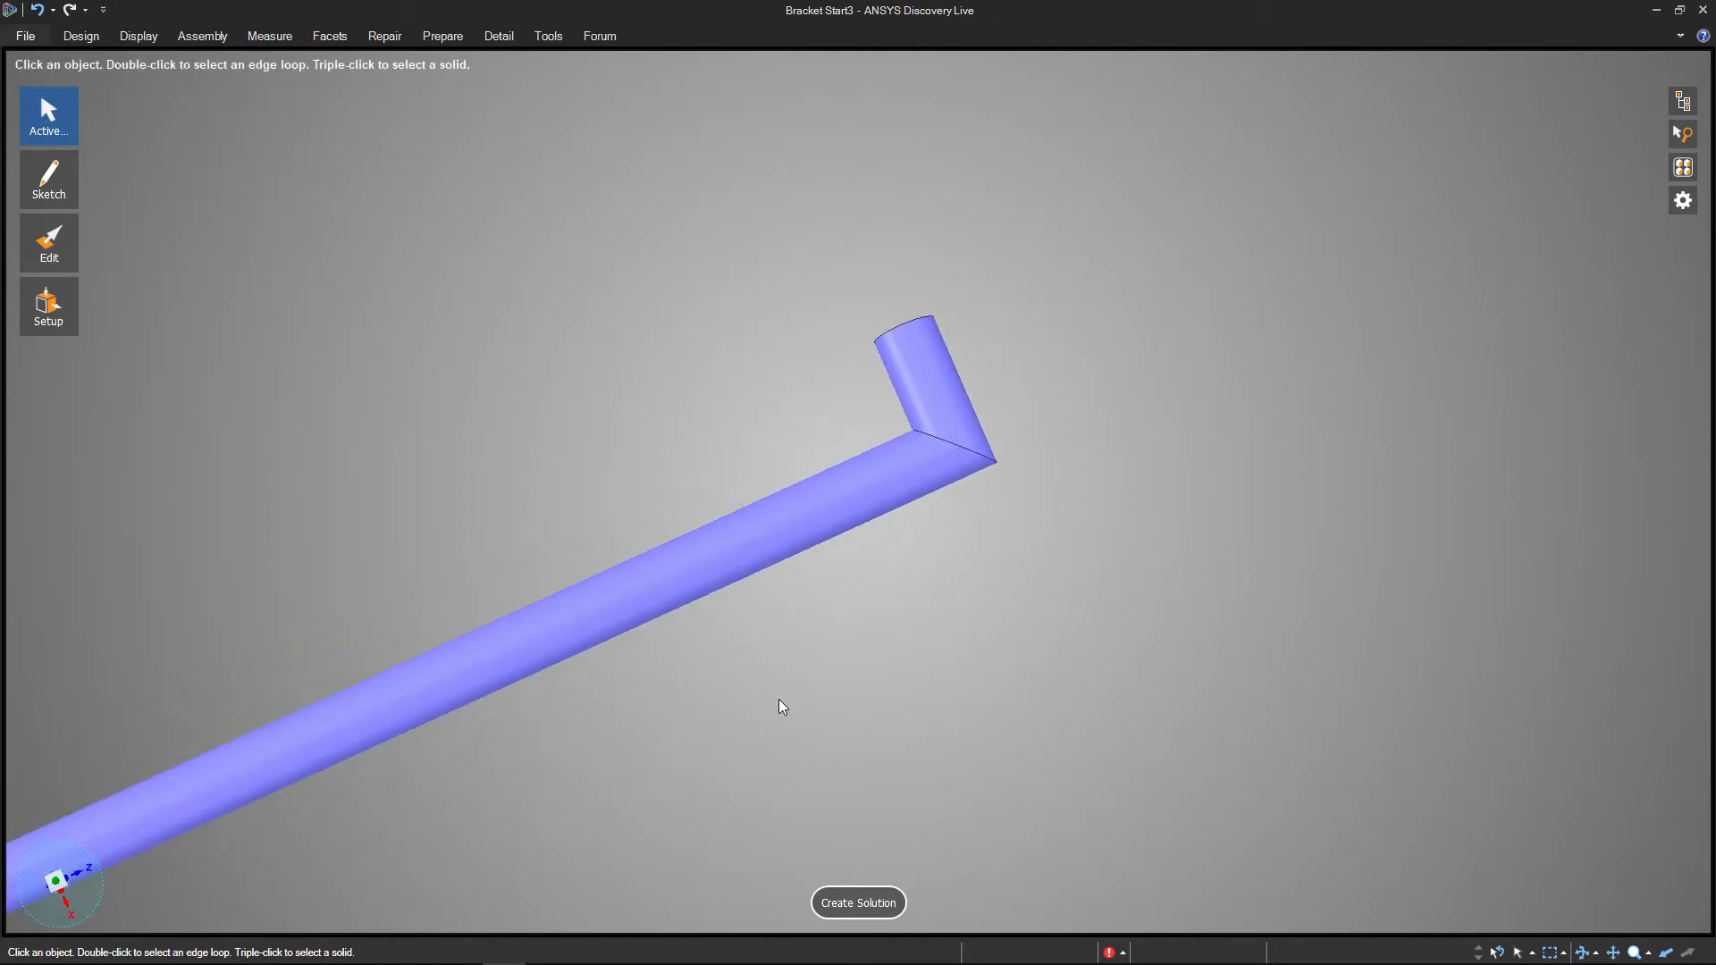
{"action": "scroll", "coordinate": [779, 699], "scroll_direction": "down", "scroll_amount": 3}
{"action": "mouse_move", "coordinate": [1028, 523]}
{"action": "middle_mouse_down"}
{"action": "mouse_move", "coordinate": [1000, 540]}
{"action": "mouse_move", "coordinate": [1049, 425]}
{"action": "mouse_move", "coordinate": [1188, 402]}
{"action": "mouse_move", "coordinate": [1142, 491]}
{"action": "middle_mouse_up"}
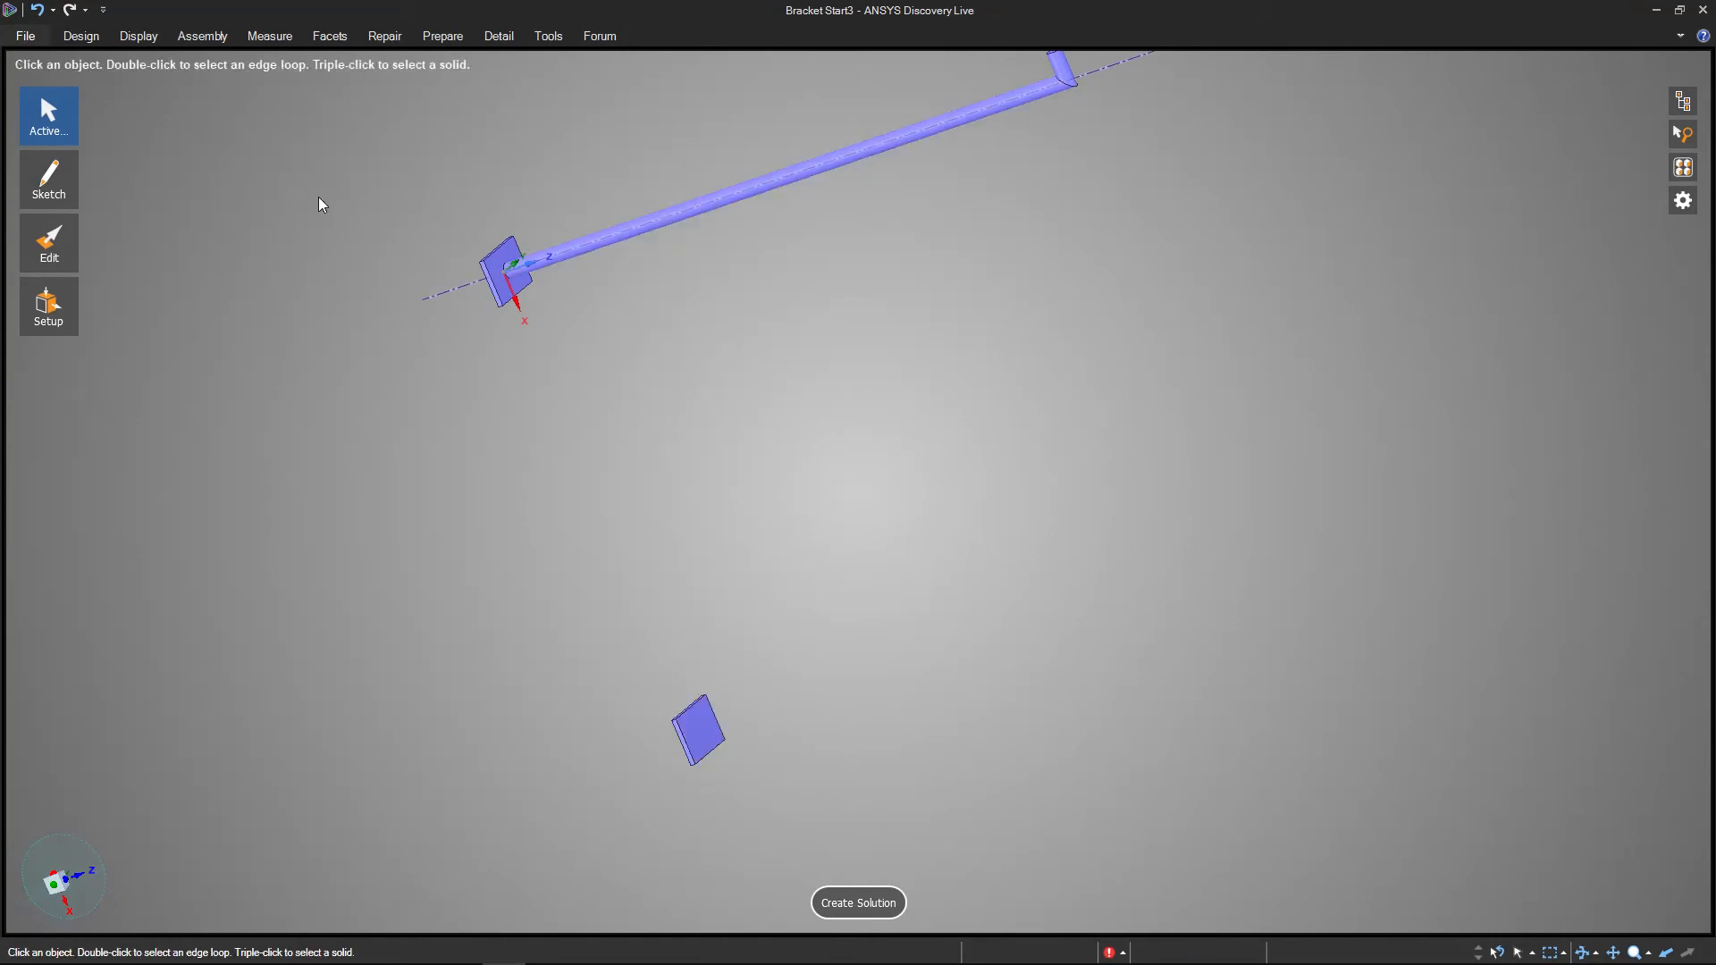
{"action": "mouse_move", "coordinate": [45, 191]}
{"action": "left_click", "coordinate": [99, 166]}
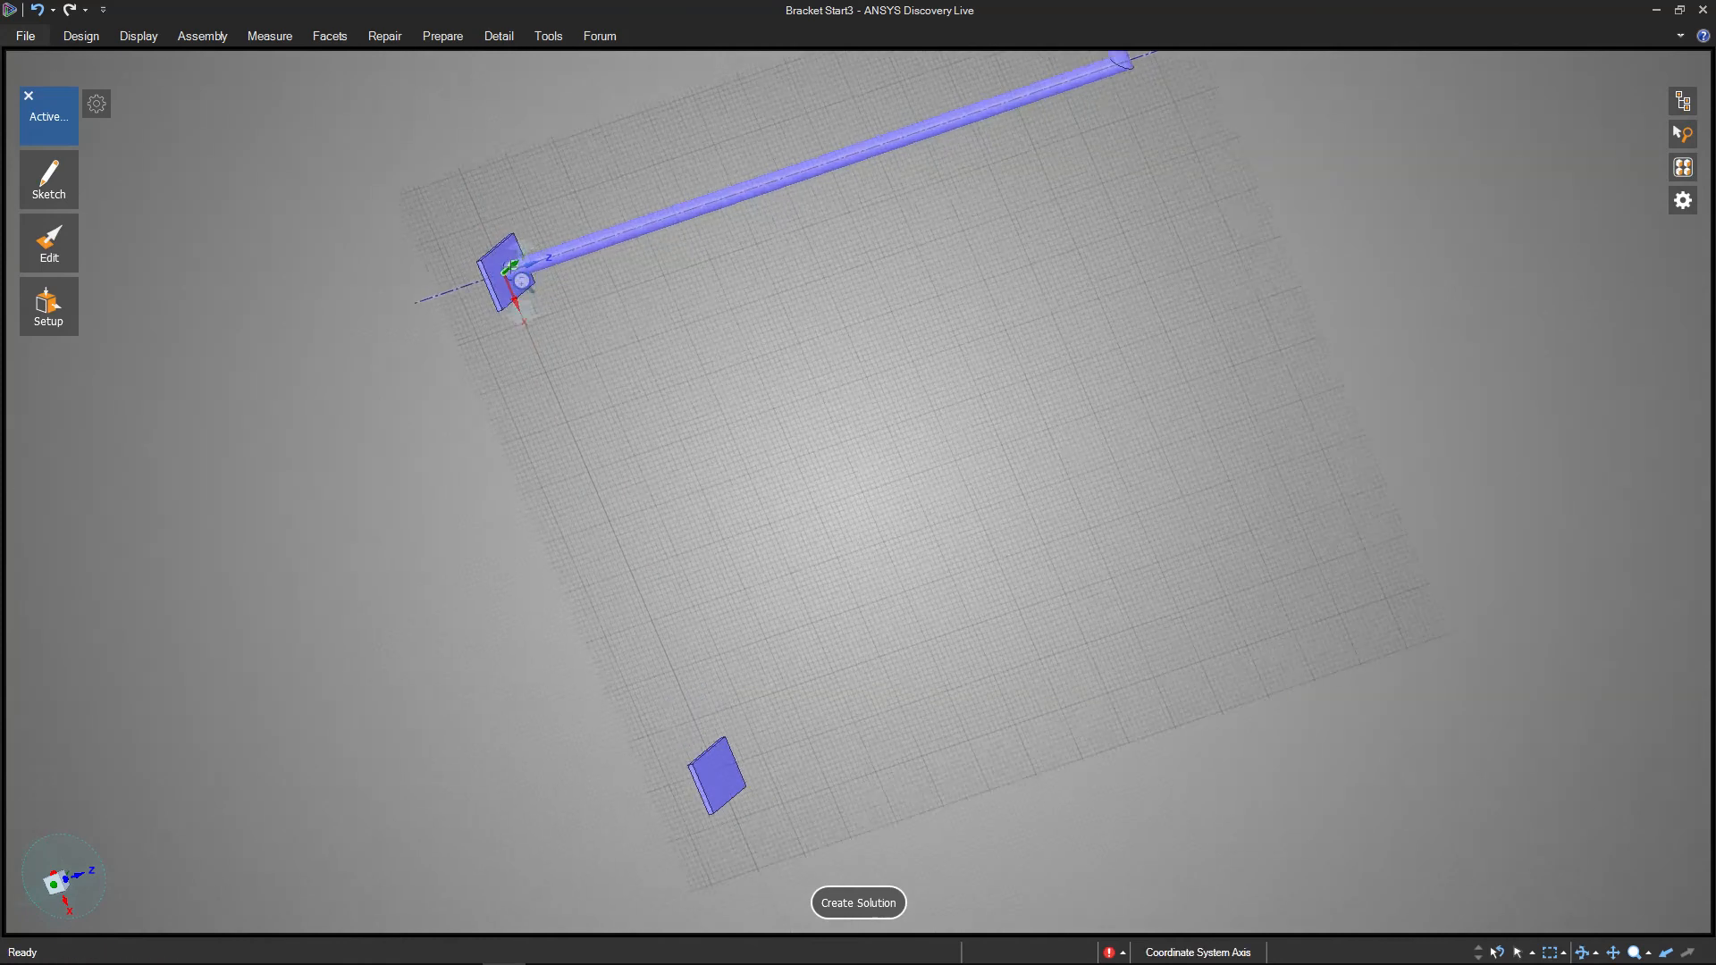
{"action": "scroll", "coordinate": [509, 268], "scroll_direction": "up", "scroll_amount": 10}
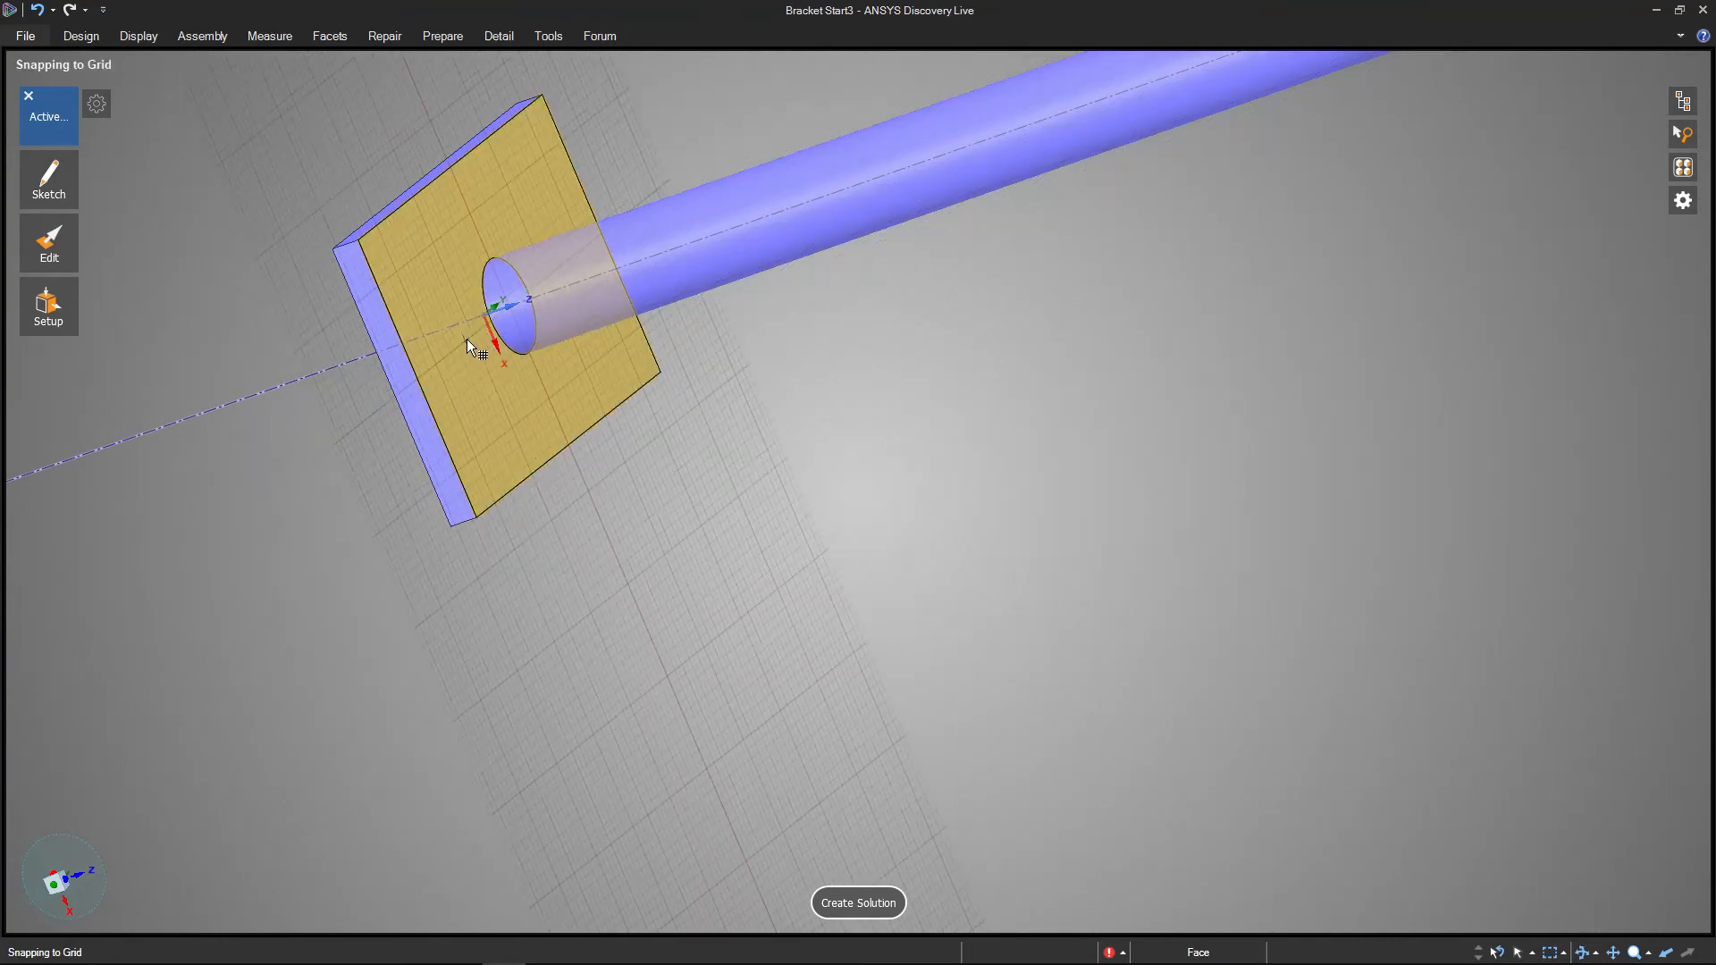
{"action": "scroll", "coordinate": [565, 318], "scroll_direction": "up", "scroll_amount": 3}
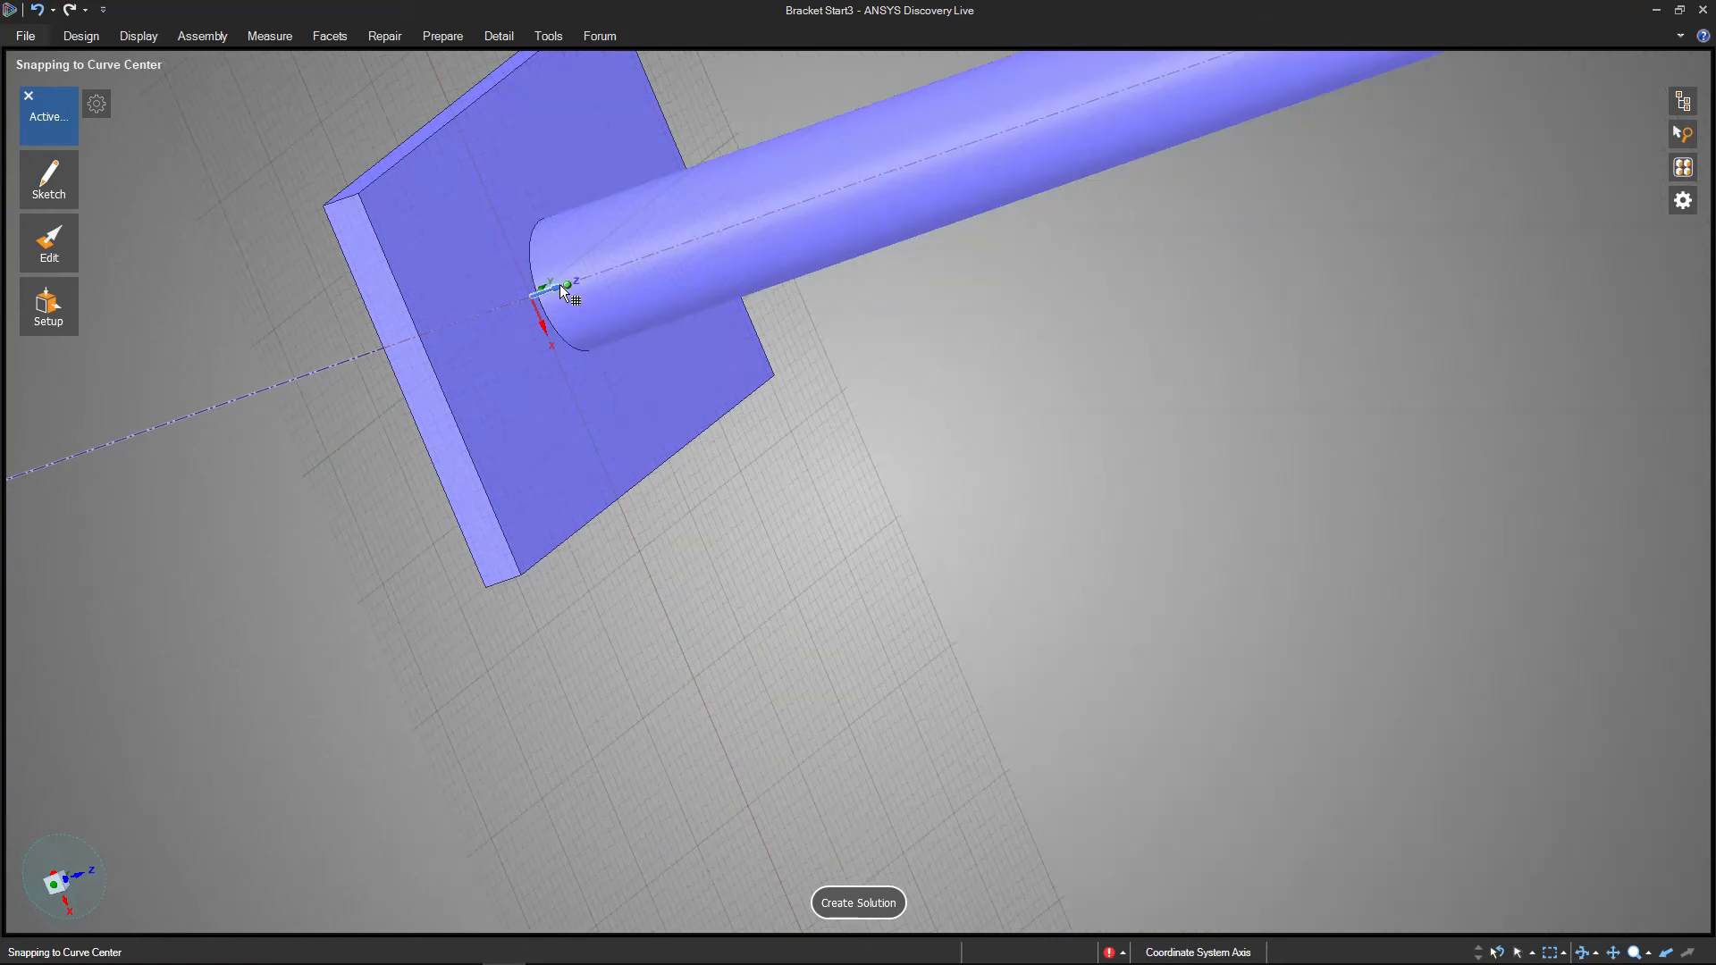
{"action": "left_click", "coordinate": [547, 291]}
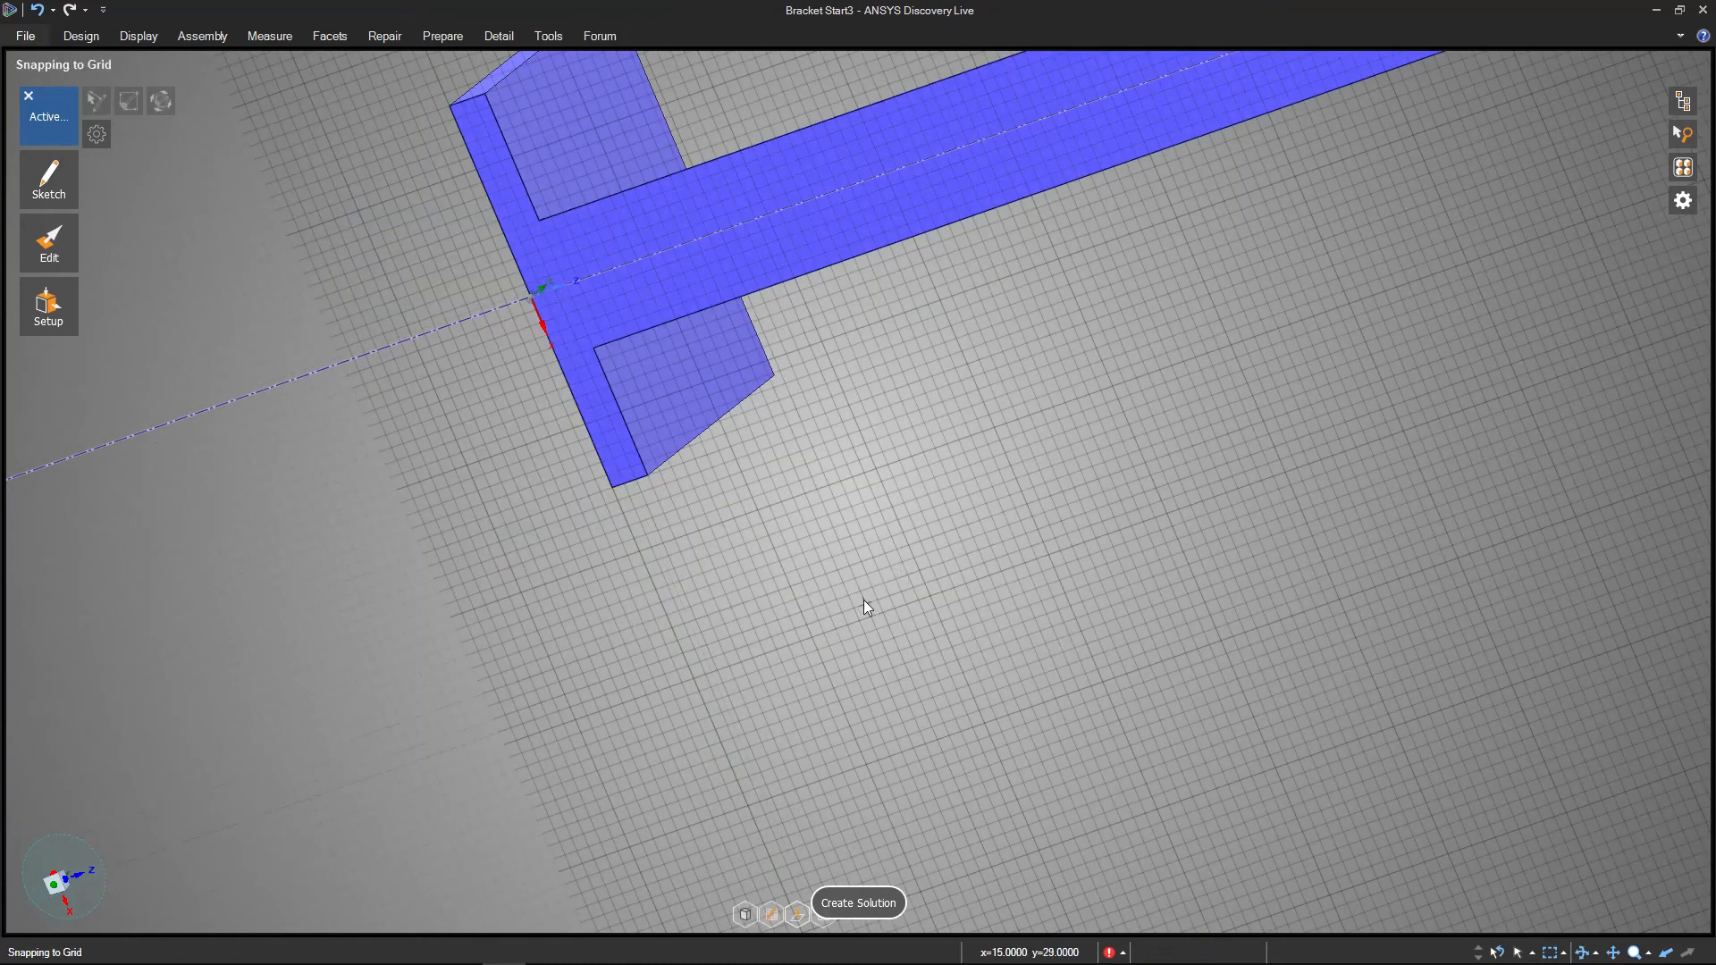
Start a cylinder with its first end at the midpoint of the lower plate's inner edge in the sketch plane.
{"action": "scroll", "coordinate": [1154, 684], "scroll_direction": "down", "scroll_amount": 8}
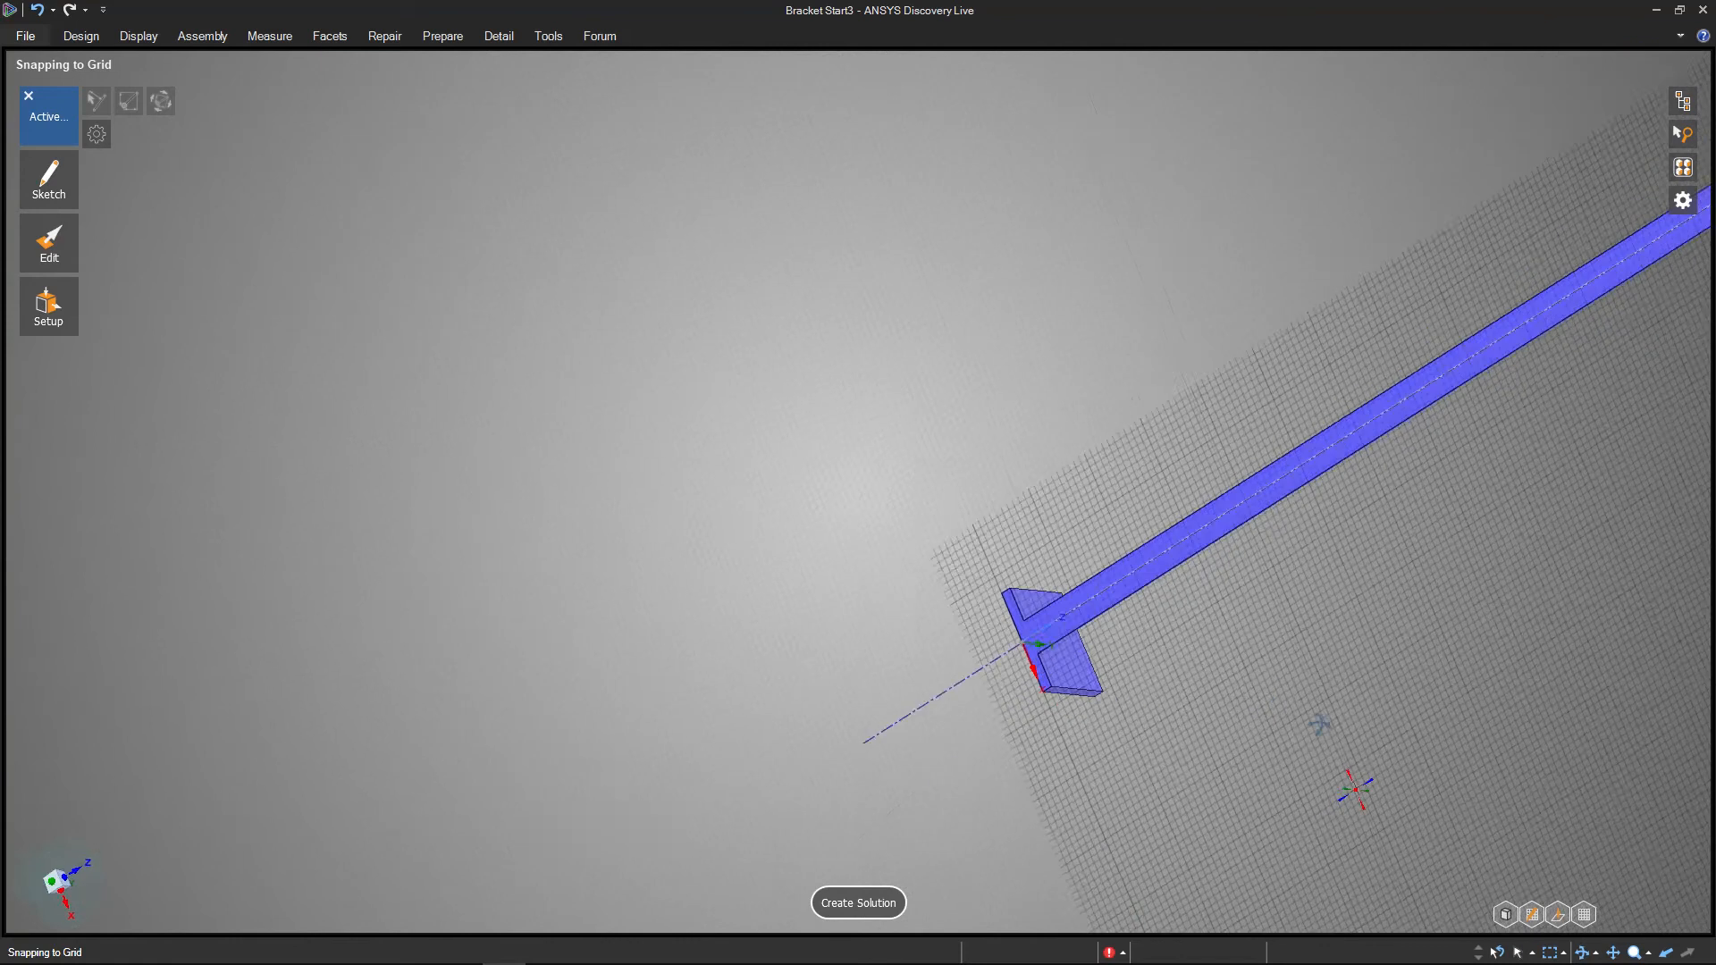
{"action": "middle_click_drag", "start_coordinate": [1491, 796], "coordinate": [878, 605], "text": "shift"}
{"action": "scroll", "coordinate": [985, 633], "scroll_direction": "down", "scroll_amount": 3}
{"action": "middle_click_drag", "start_coordinate": [986, 632], "coordinate": [888, 766]}
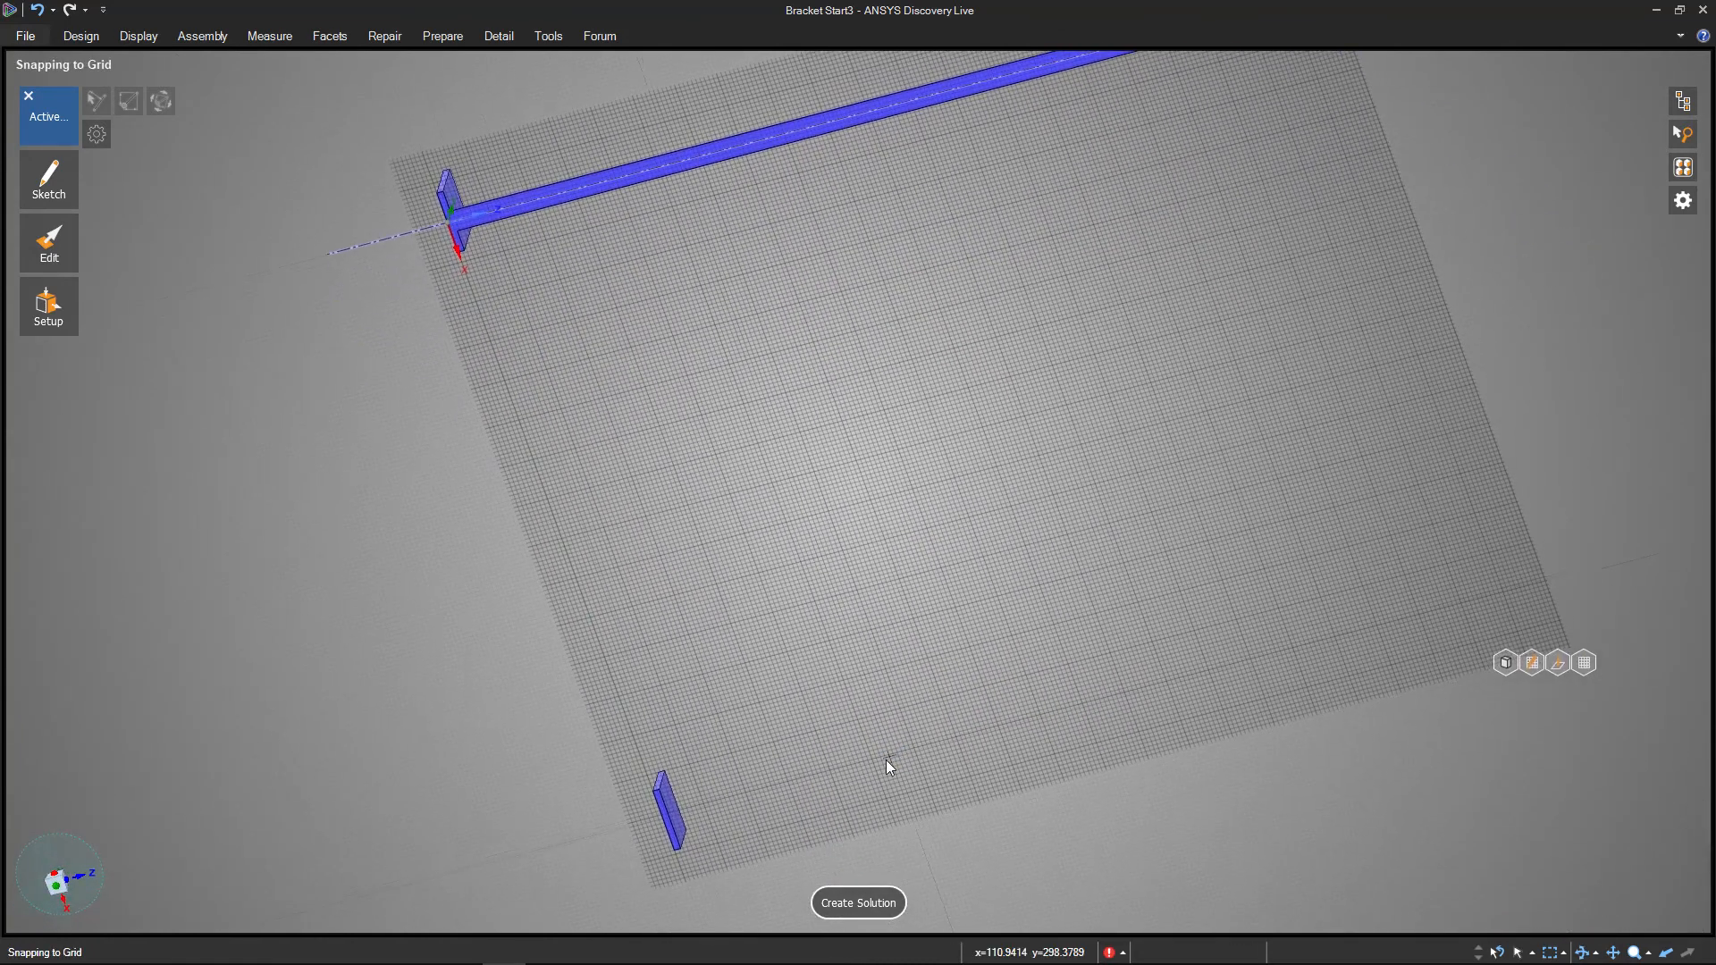
{"action": "left_click", "coordinate": [662, 789]}
{"action": "left_click", "coordinate": [80, 35]}
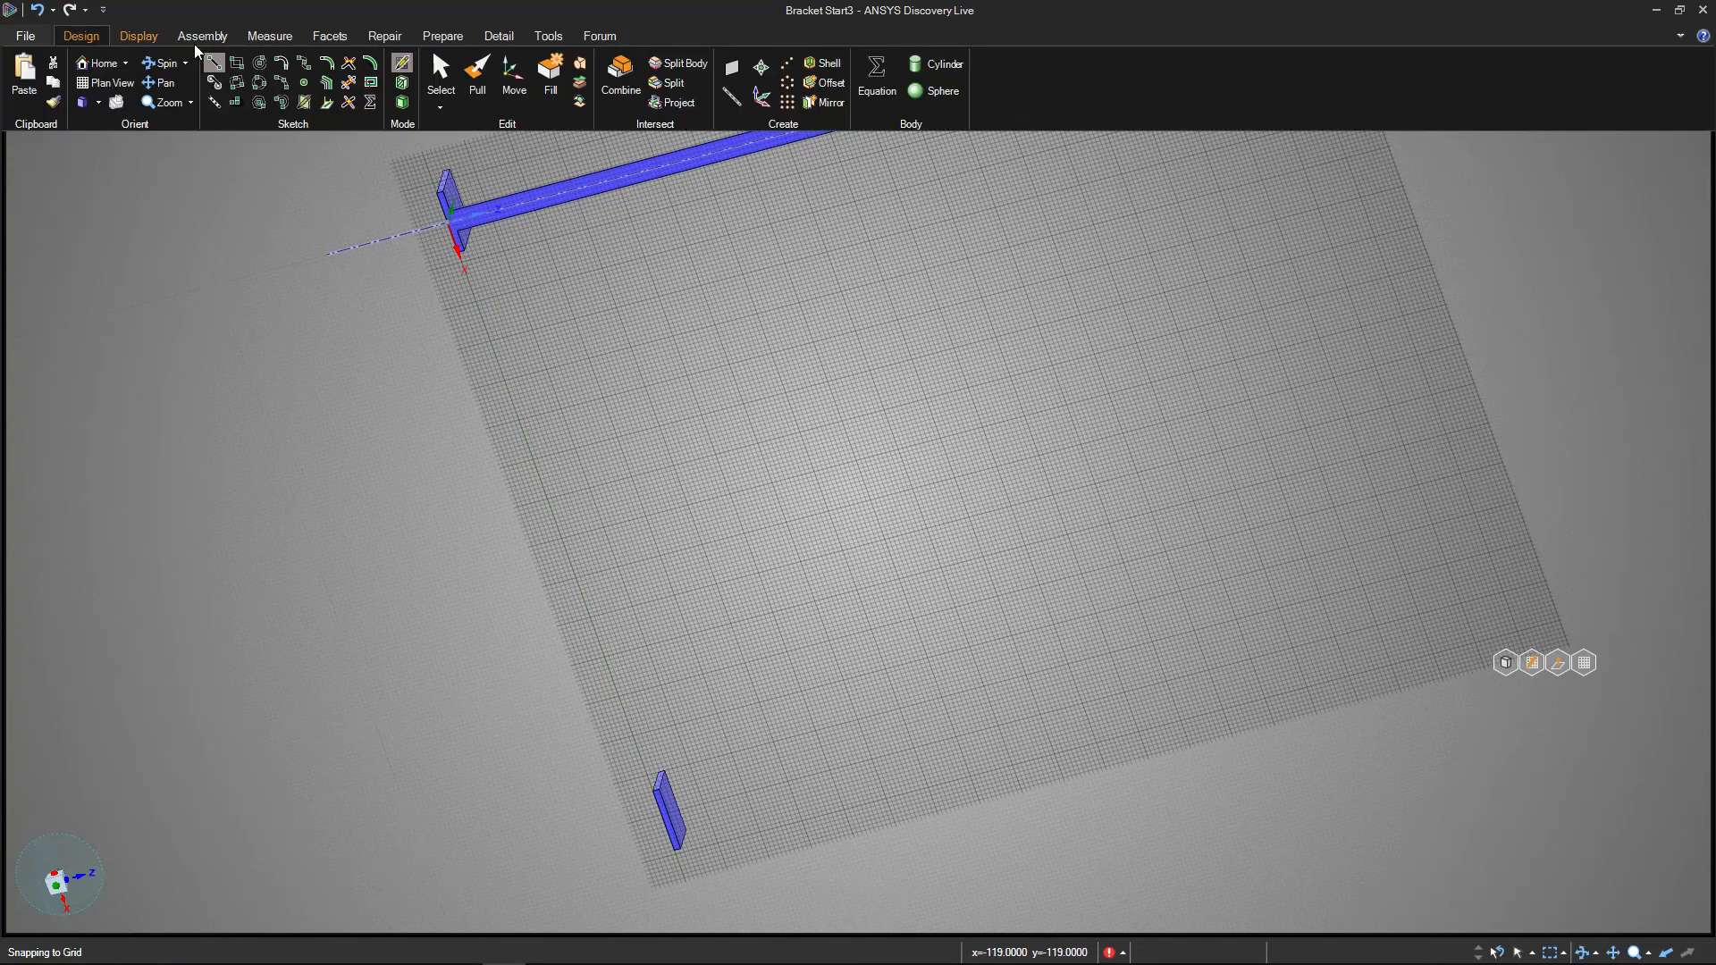
{"action": "left_click", "coordinate": [940, 67]}
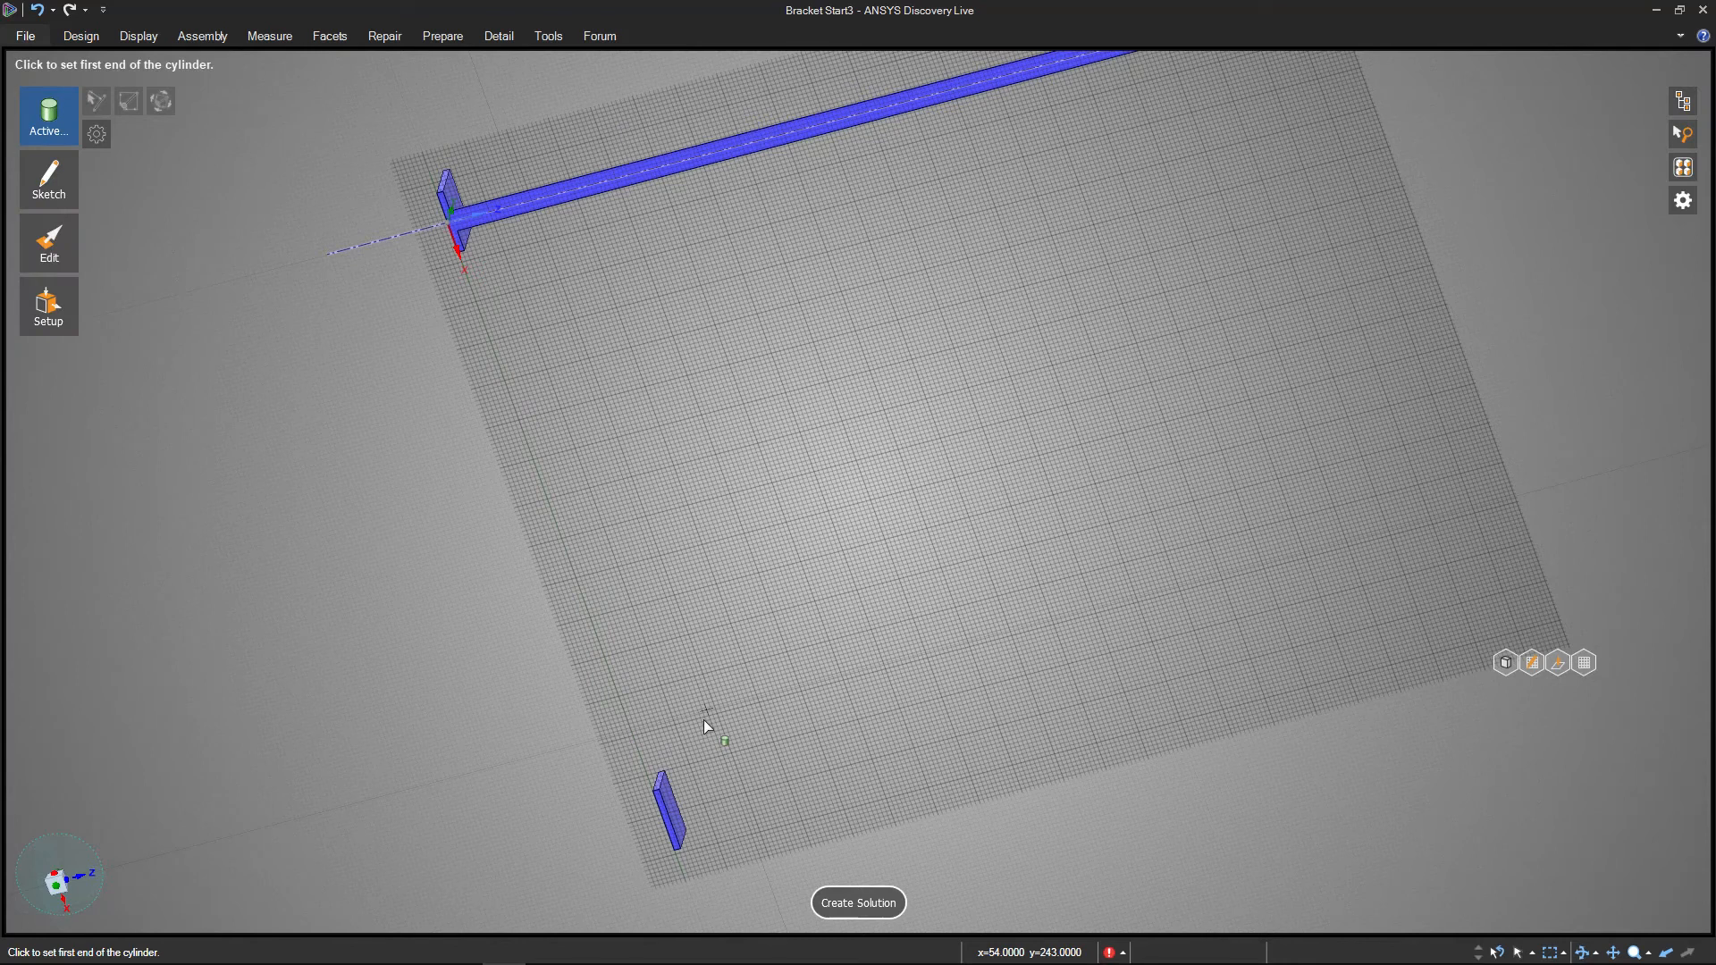
{"action": "scroll", "coordinate": [665, 813], "scroll_direction": "up", "scroll_amount": 5}
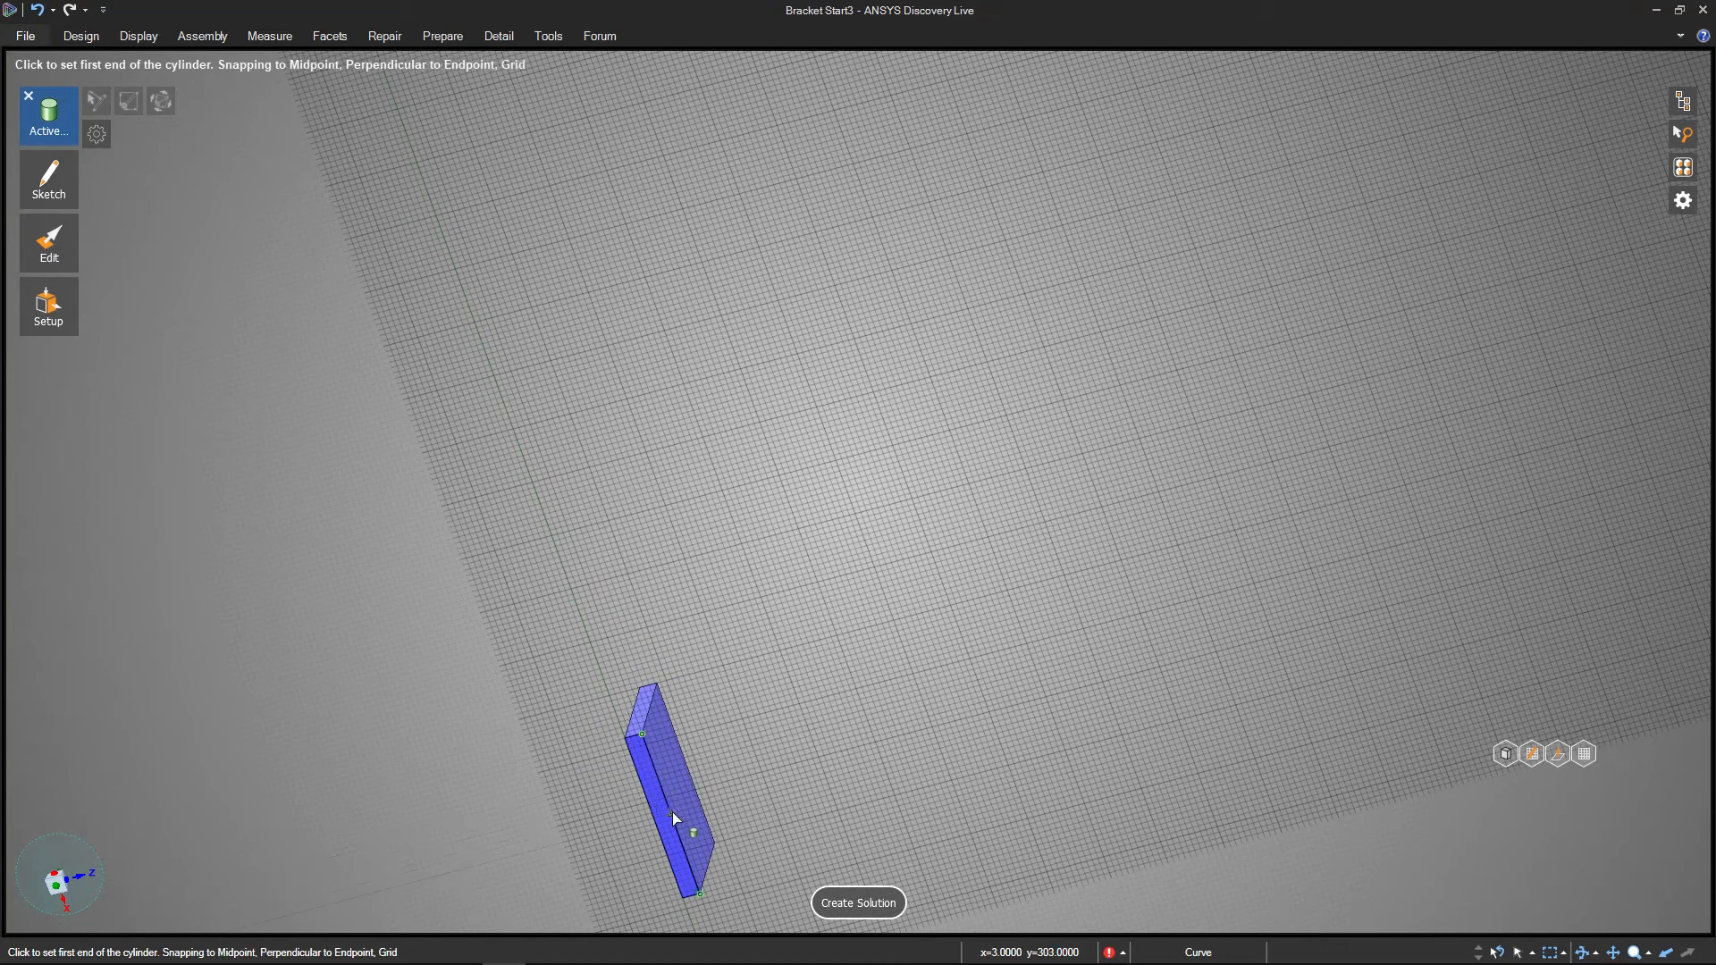
{"action": "left_click", "coordinate": [669, 812]}
Complete the brace by ending the cylinder partway along the horizontal cylinder's axis, matching the horizontal cylinder's diameter.
{"action": "middle_click_drag", "start_coordinate": [1027, 372], "coordinate": [988, 174], "text": "ctrl"}
{"action": "middle_click_drag", "start_coordinate": [1188, 173], "coordinate": [987, 526]}
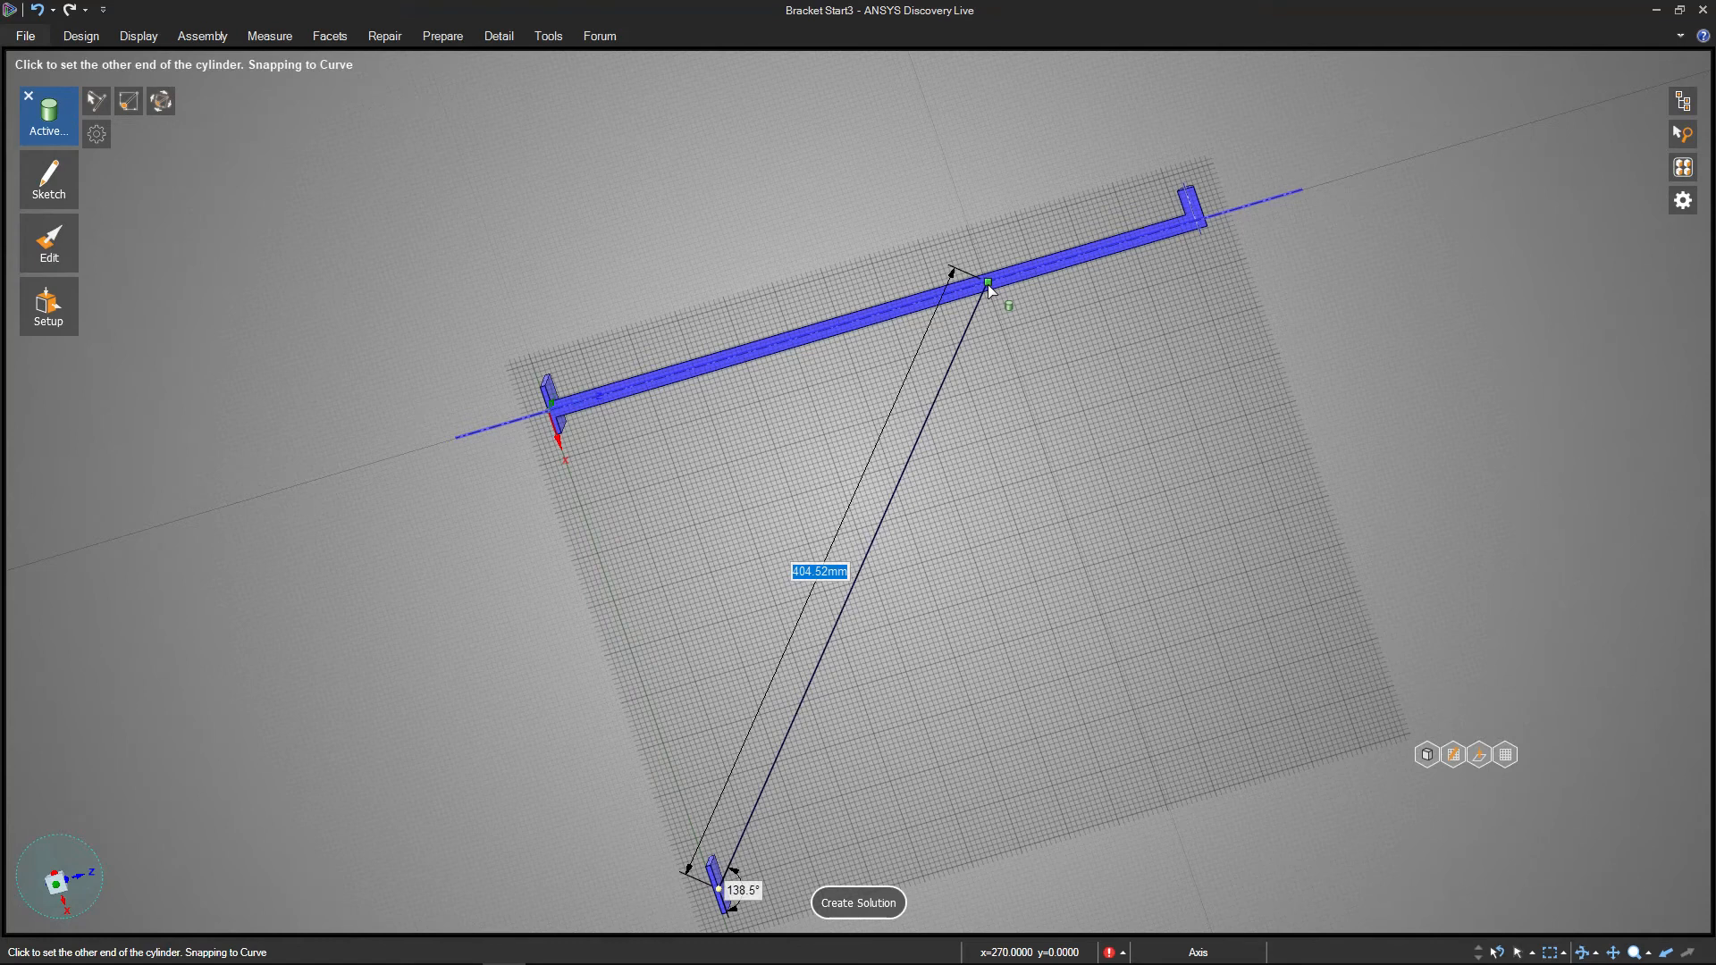
{"action": "left_click", "coordinate": [936, 298]}
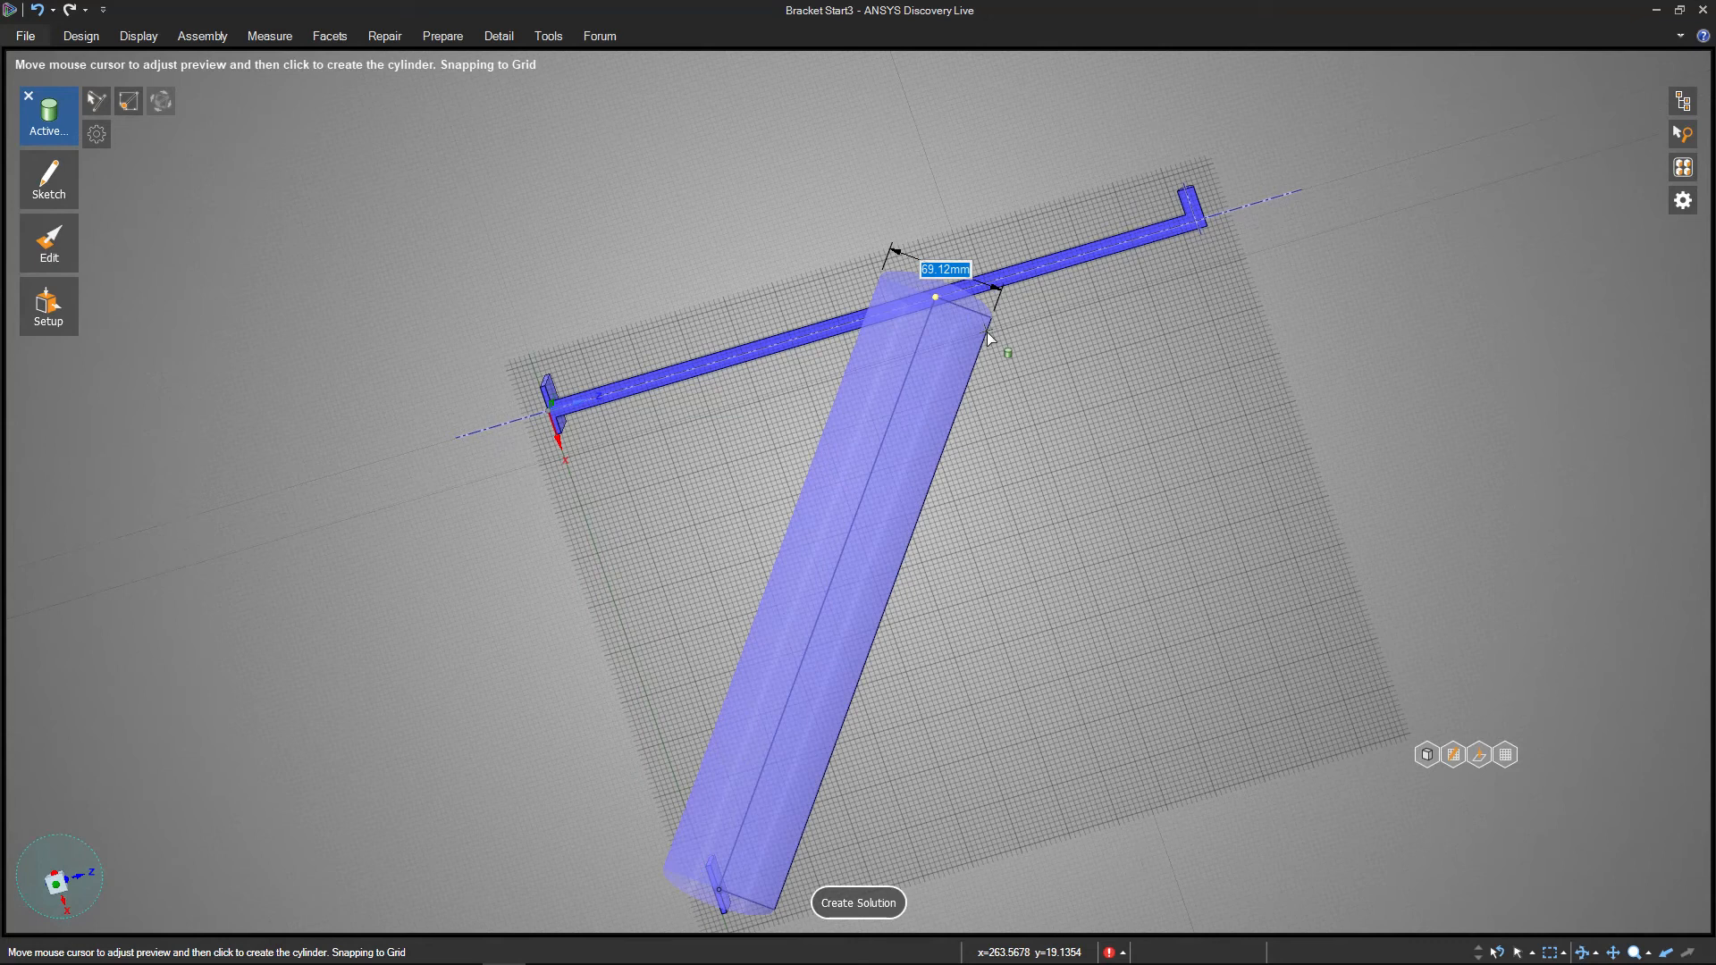
{"action": "key", "text": "Return"}
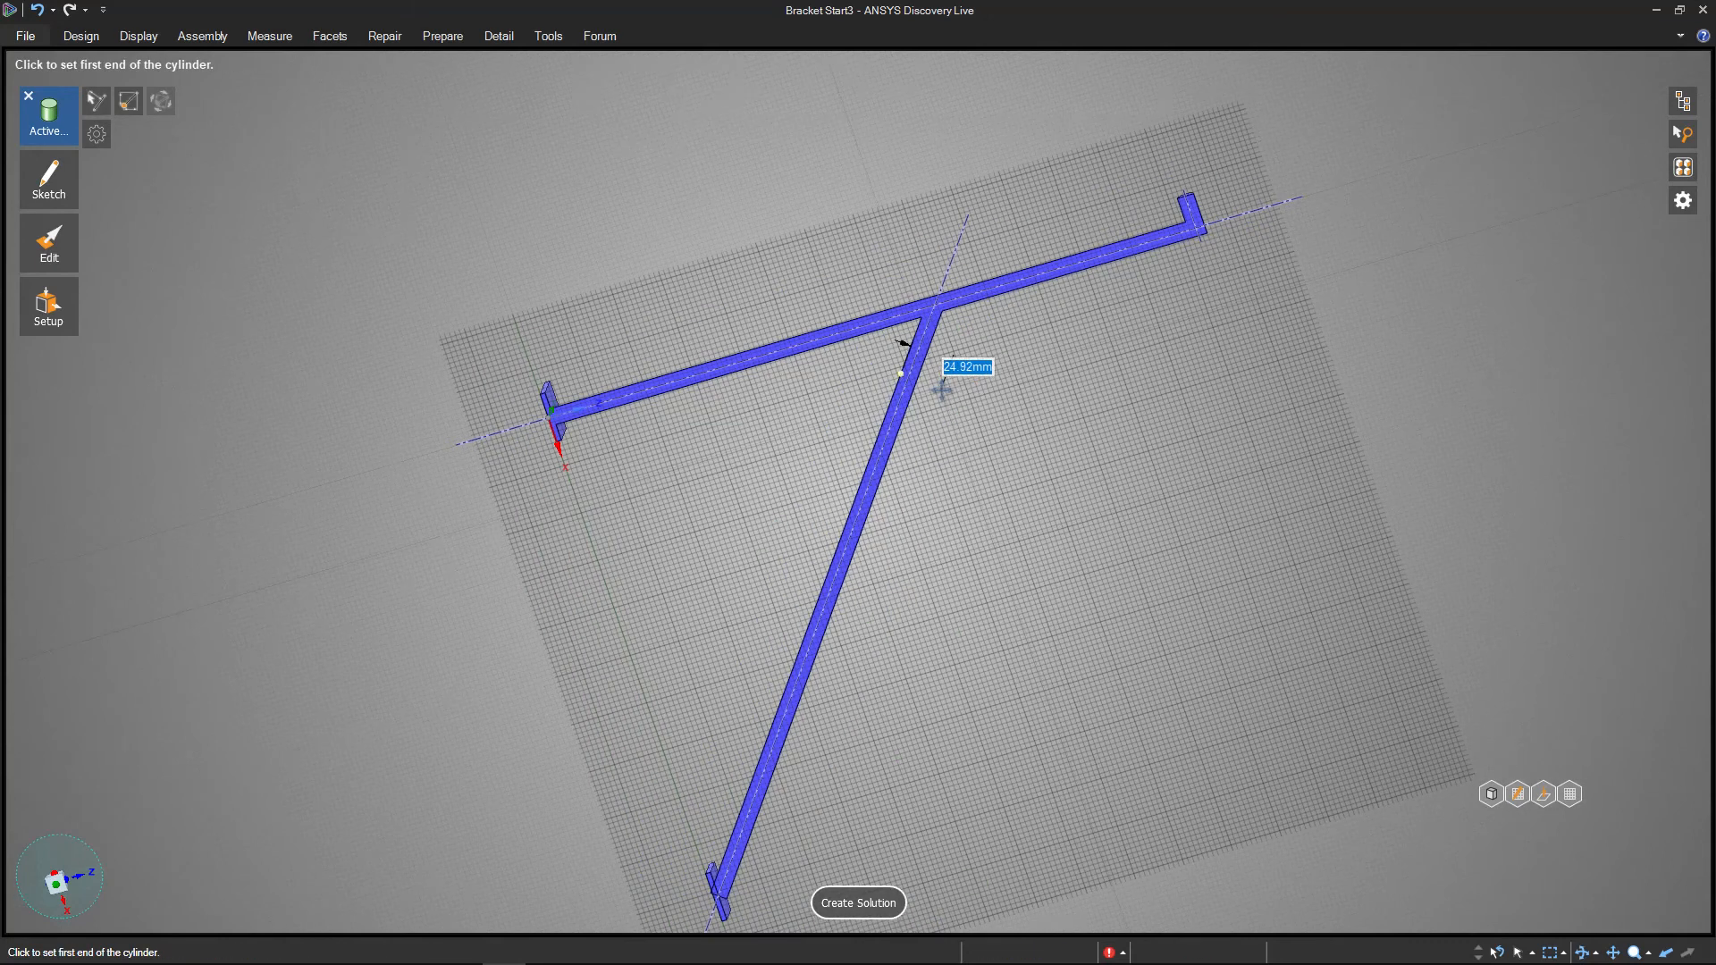
Check where the brace meets the horizontal cylinder and lower plate, and return from sketching to 3D mode.
{"action": "middle_click_drag", "start_coordinate": [938, 383], "coordinate": [937, 480], "text": "shift"}
{"action": "scroll", "coordinate": [936, 480], "scroll_direction": "up", "scroll_amount": 5}
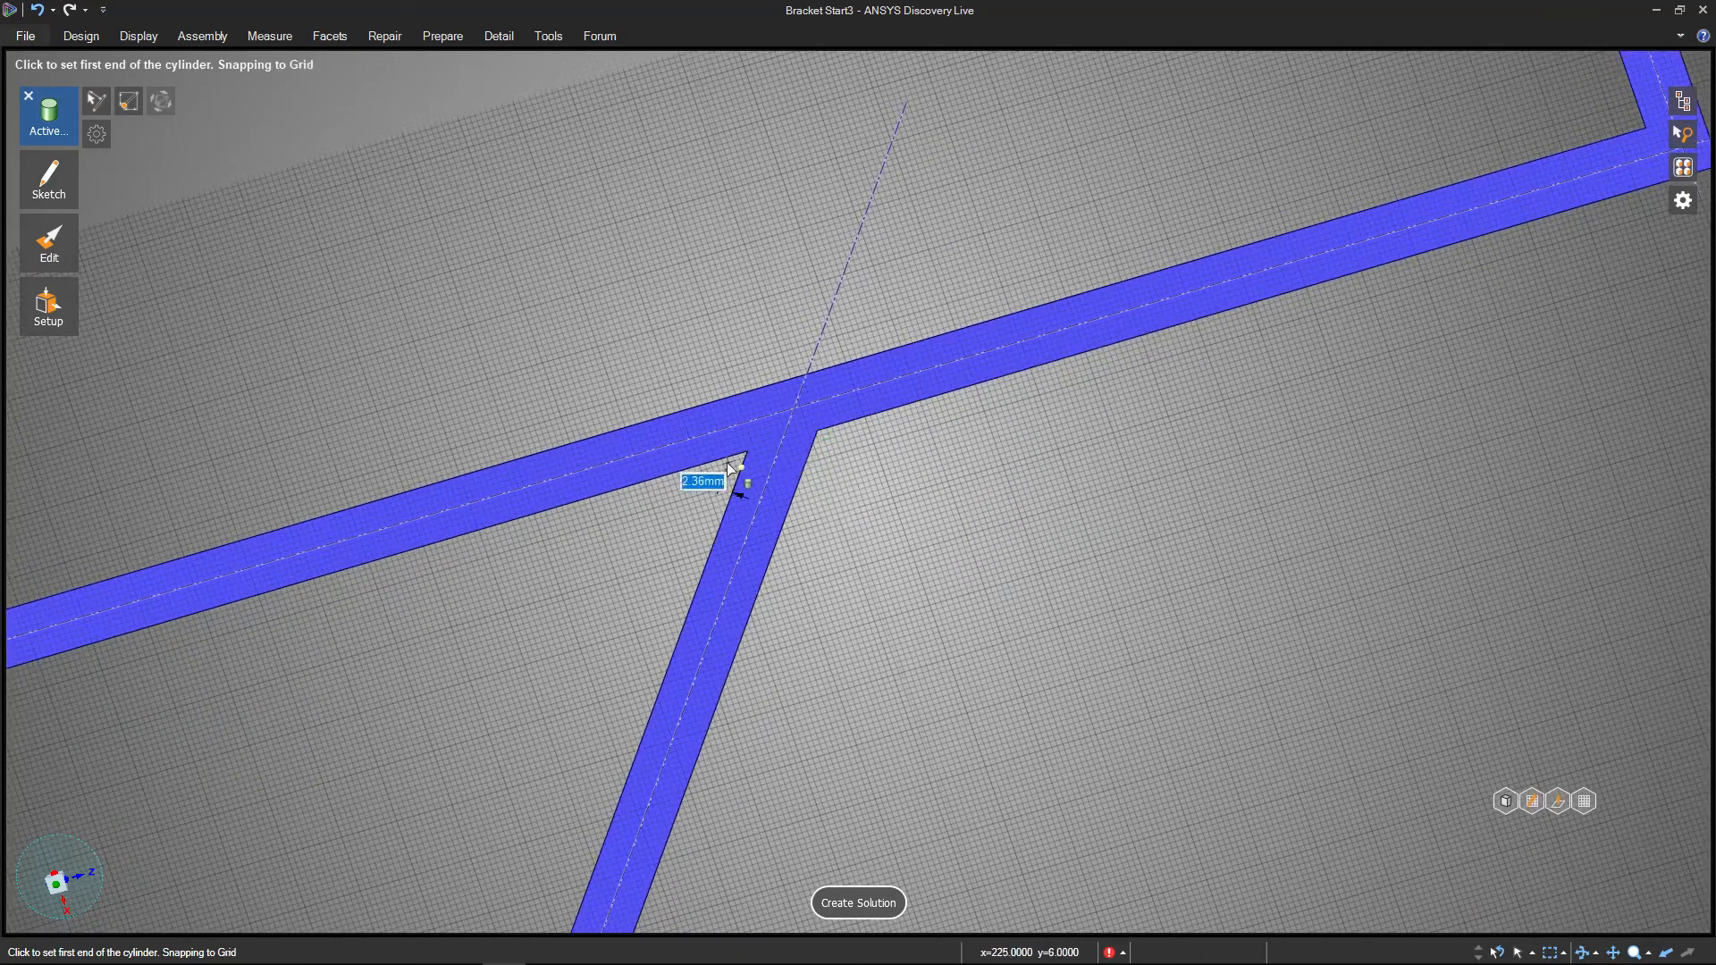
{"action": "scroll", "coordinate": [874, 737], "scroll_direction": "down", "scroll_amount": 5}
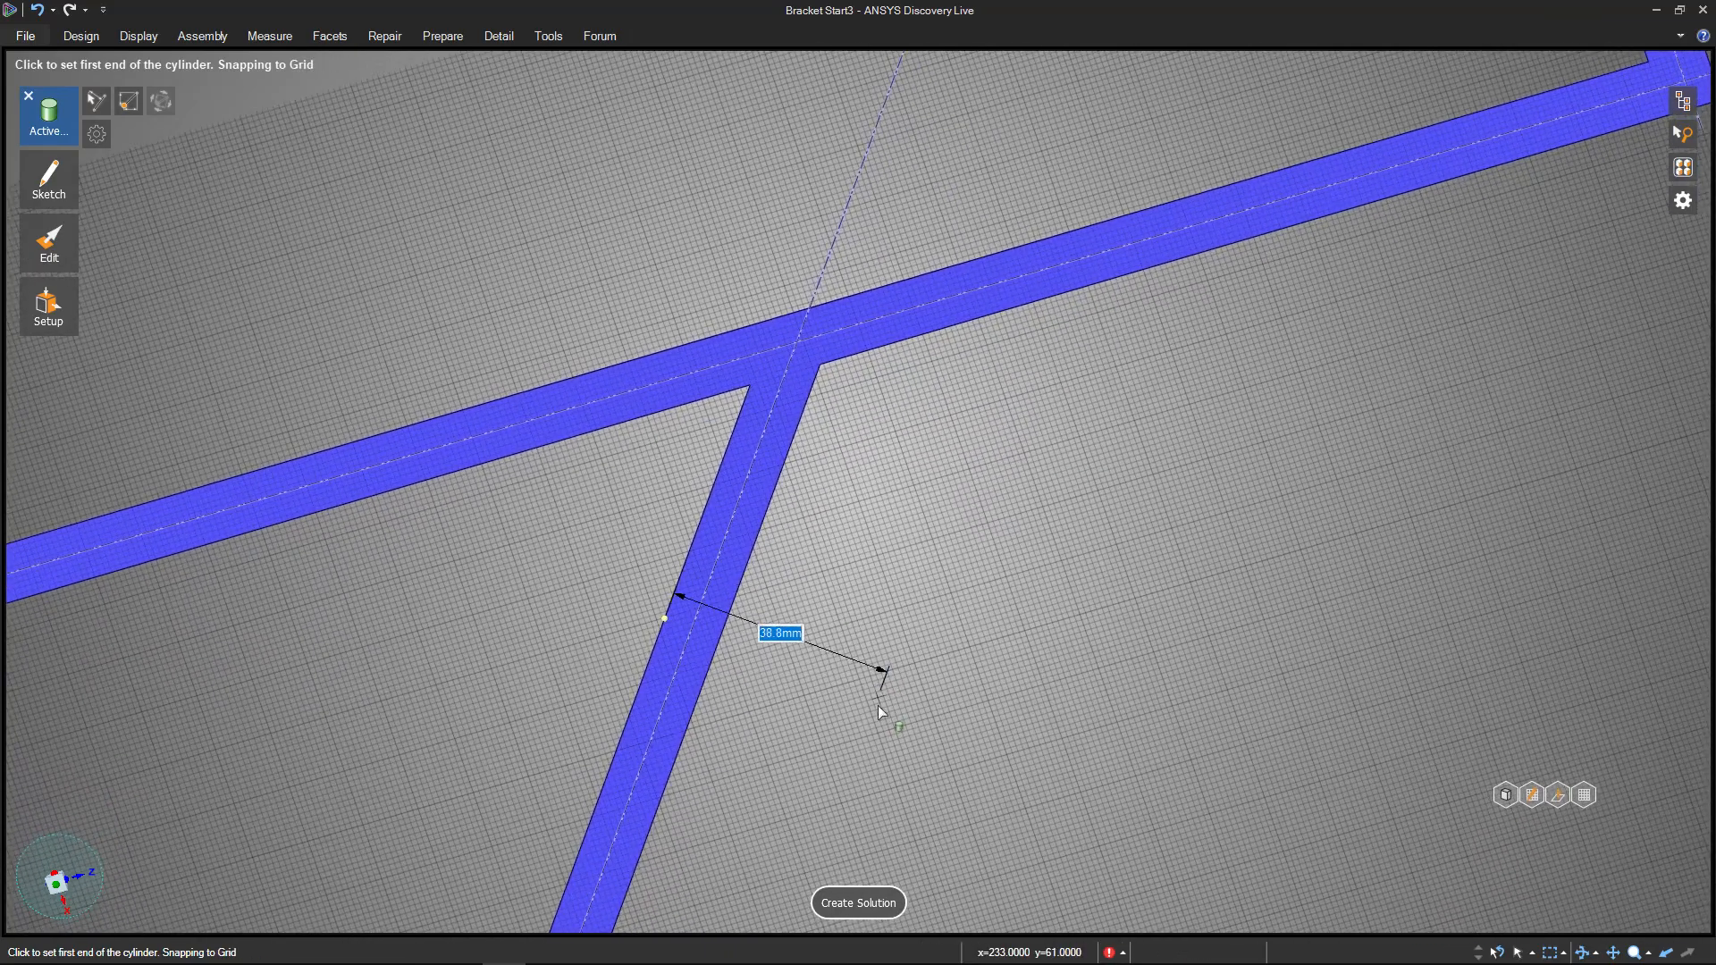
{"action": "middle_click_drag", "start_coordinate": [931, 711], "coordinate": [1165, 312], "text": "ctrl"}
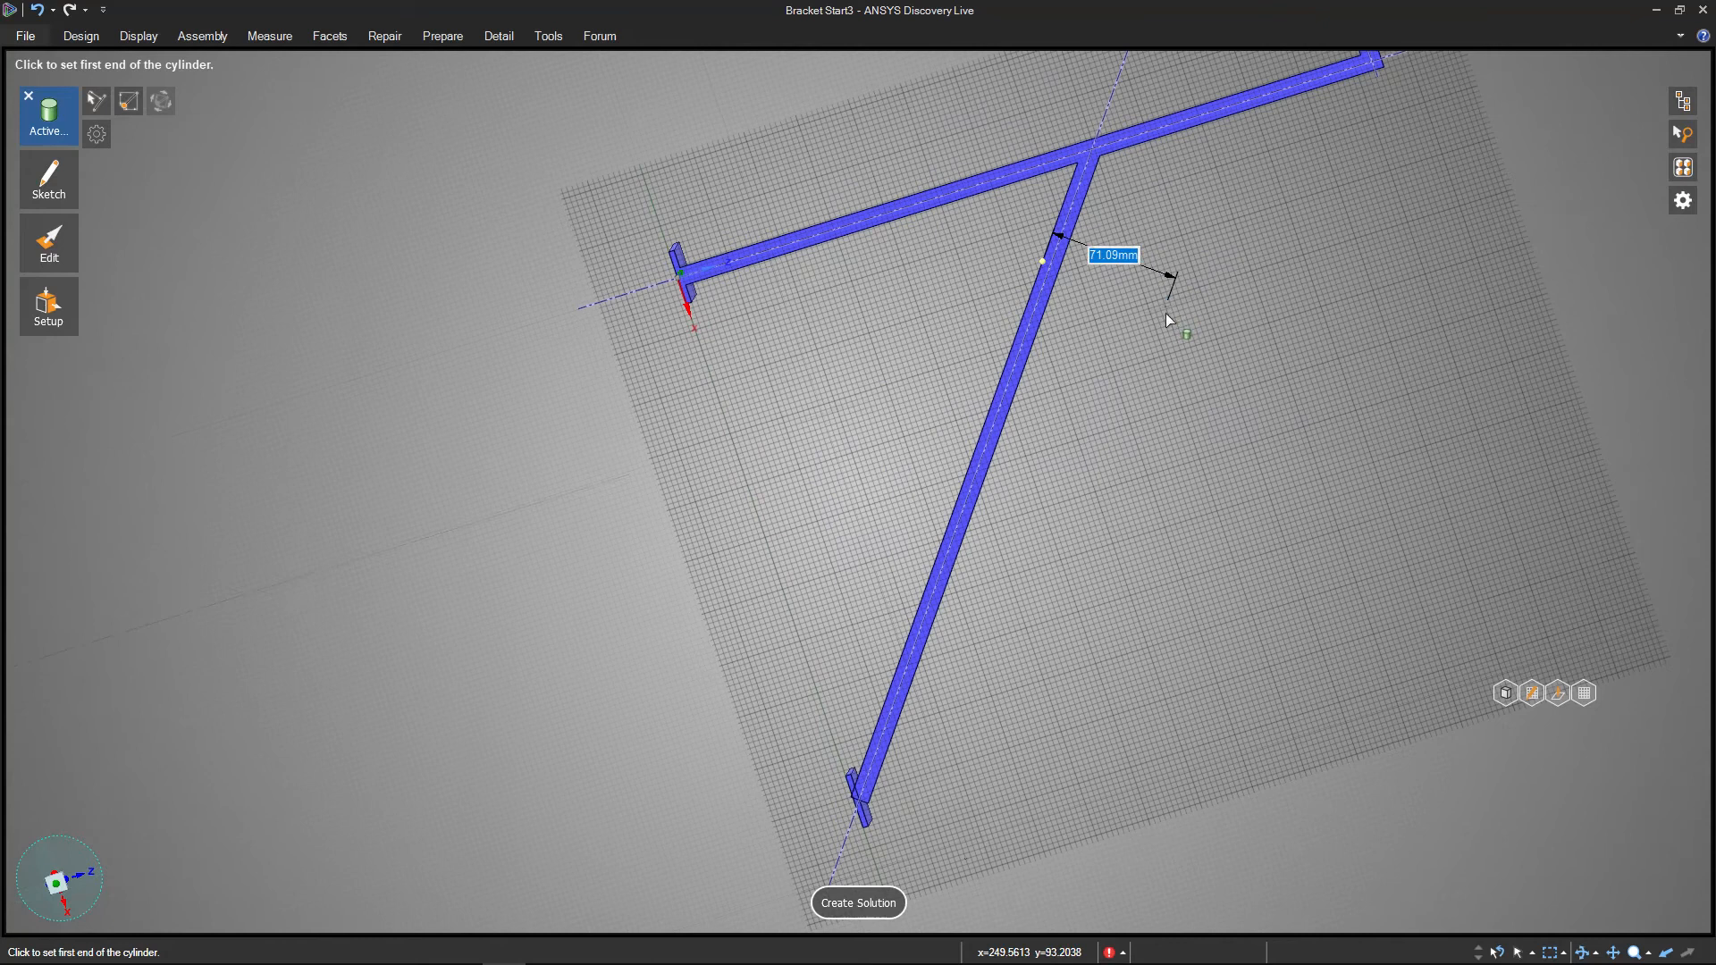
{"action": "scroll", "coordinate": [841, 818], "scroll_direction": "up", "scroll_amount": 5}
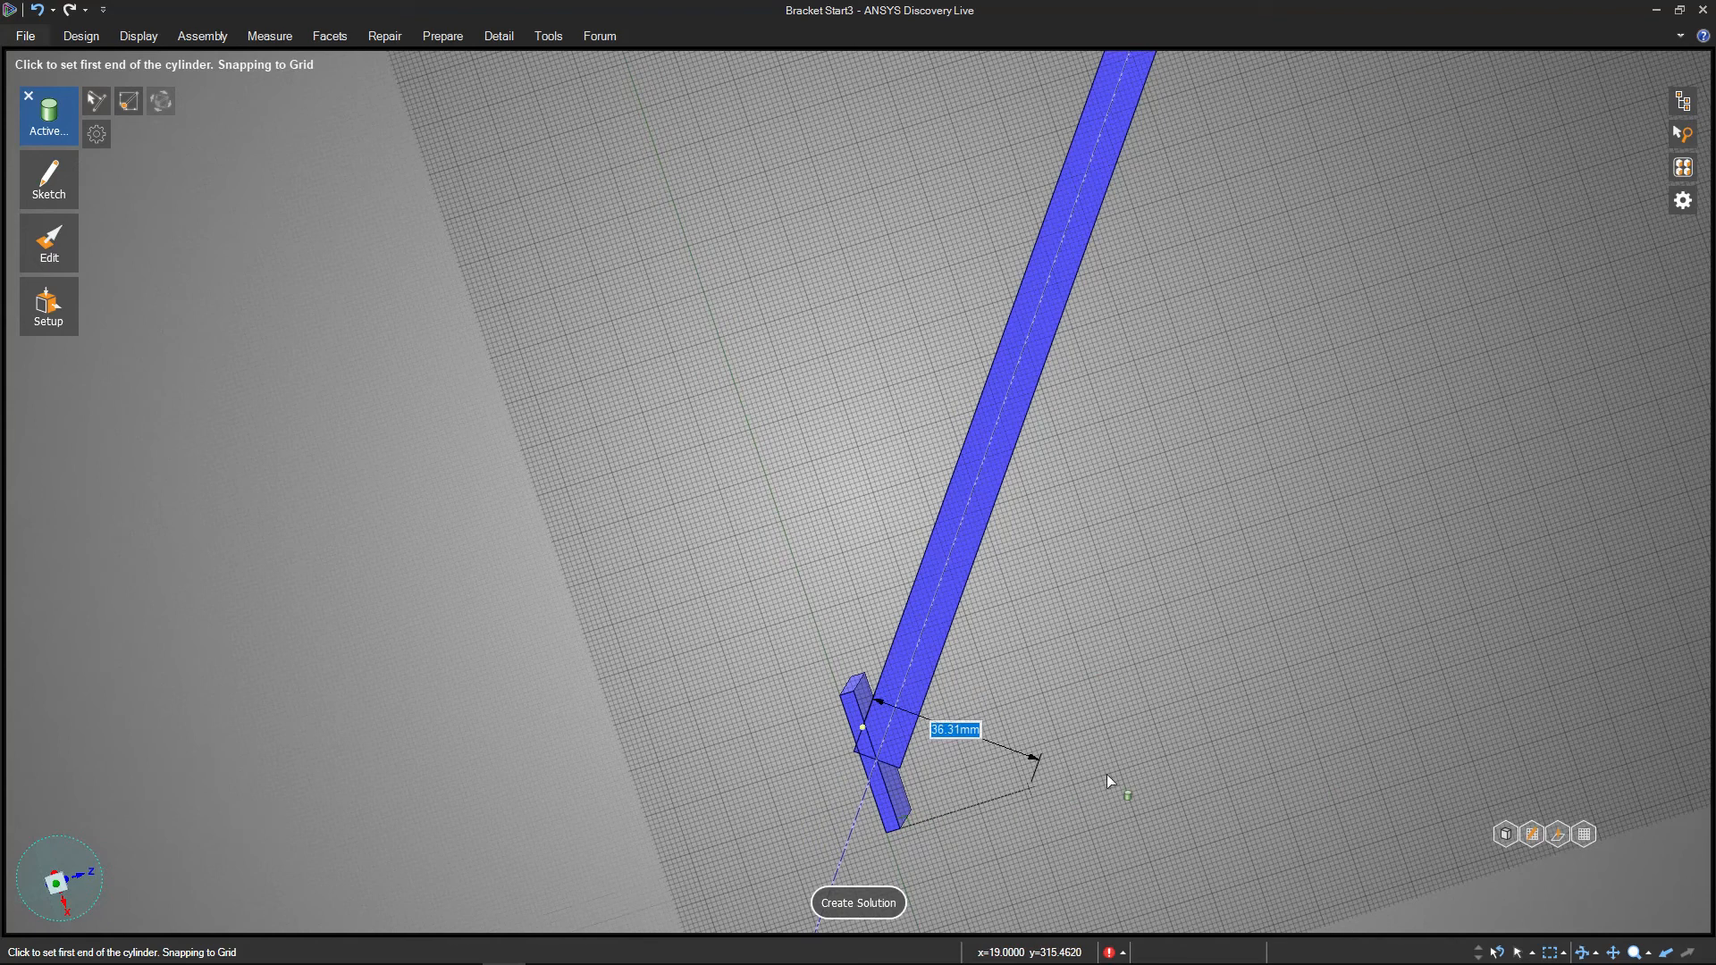
{"action": "left_click", "coordinate": [1506, 834]}
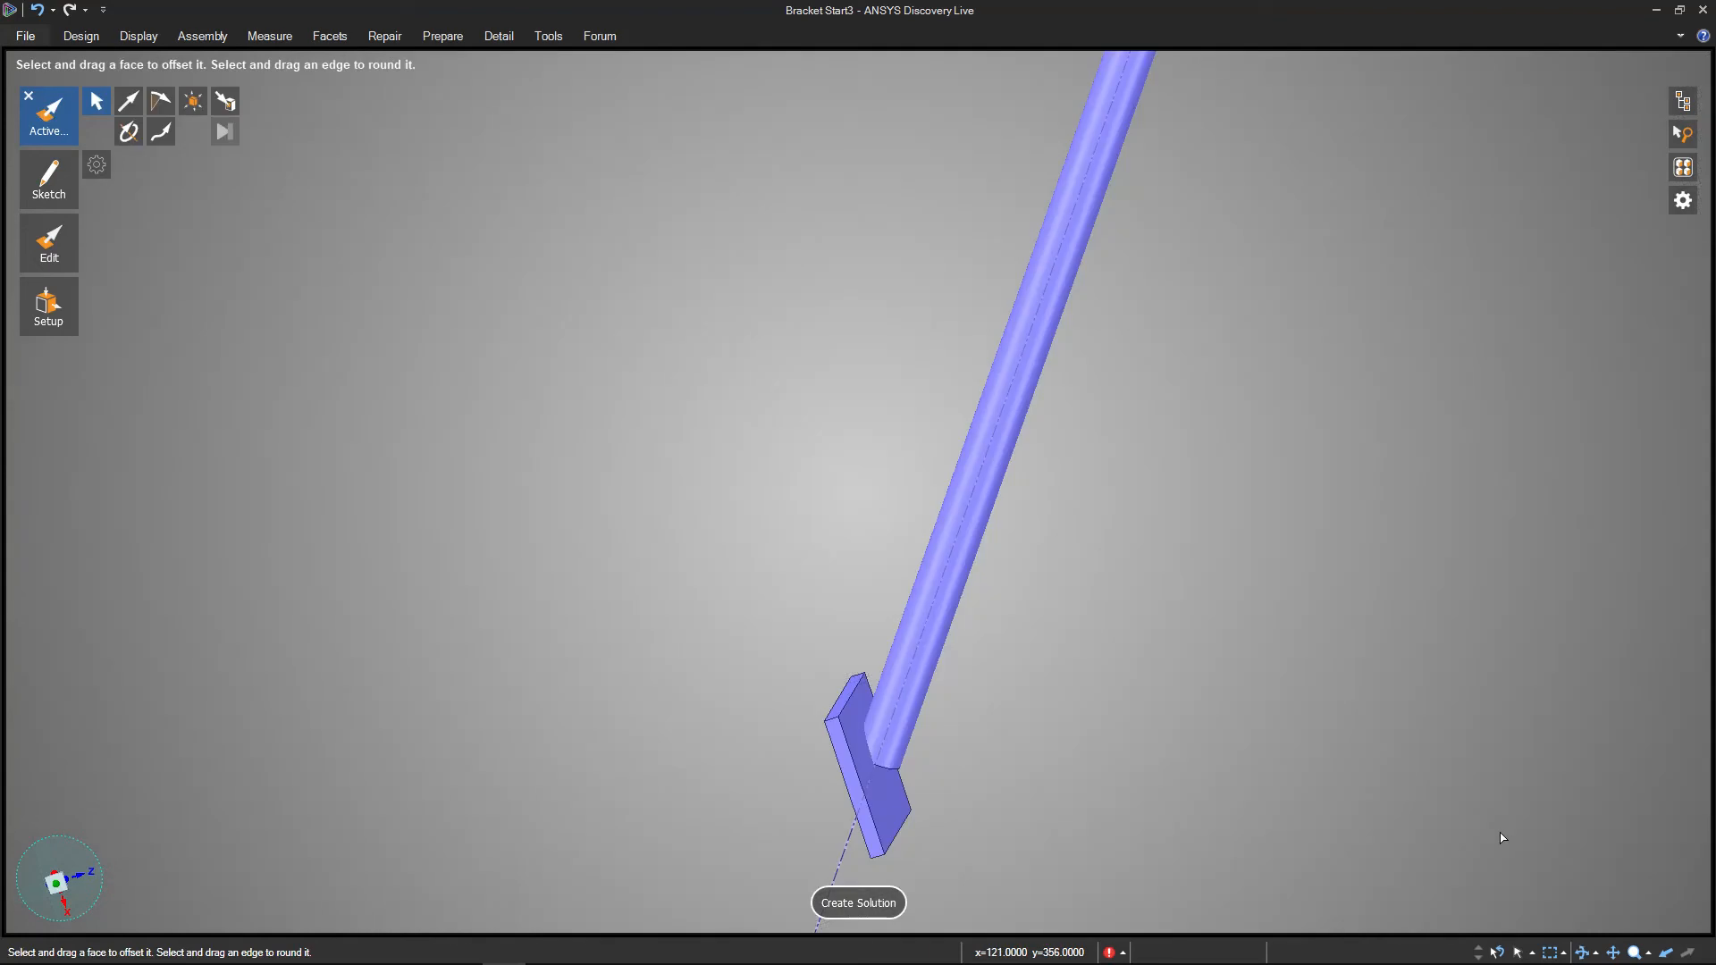
Try to pull the brace's lower end face up to the lower plate's back face.
{"action": "middle_click_drag", "start_coordinate": [926, 822], "coordinate": [872, 686], "text": "shift"}
{"action": "left_click", "coordinate": [905, 719]}
{"action": "left_click", "coordinate": [977, 689]}
{"action": "middle_click_drag", "start_coordinate": [977, 689], "coordinate": [931, 740], "text": "shift"}
{"action": "left_click", "coordinate": [847, 638]}
{"action": "left_click", "coordinate": [906, 569]}
{"action": "middle_click_drag", "start_coordinate": [867, 648], "coordinate": [915, 620]}
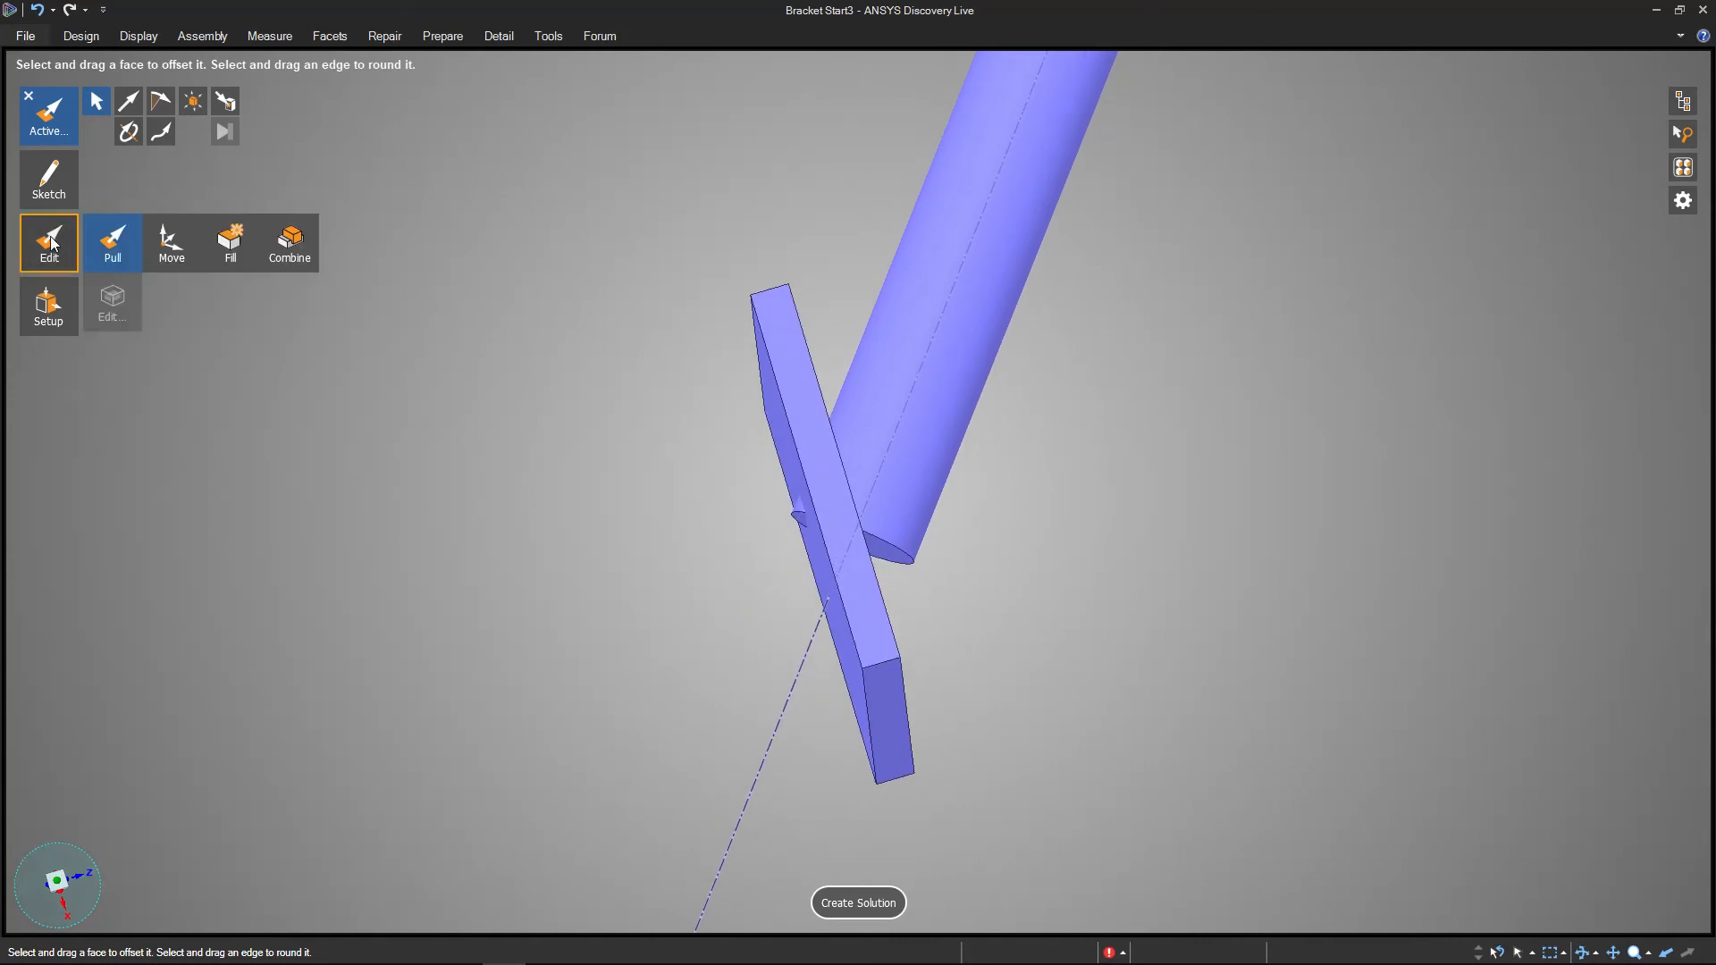
{"action": "left_click", "coordinate": [881, 549]}
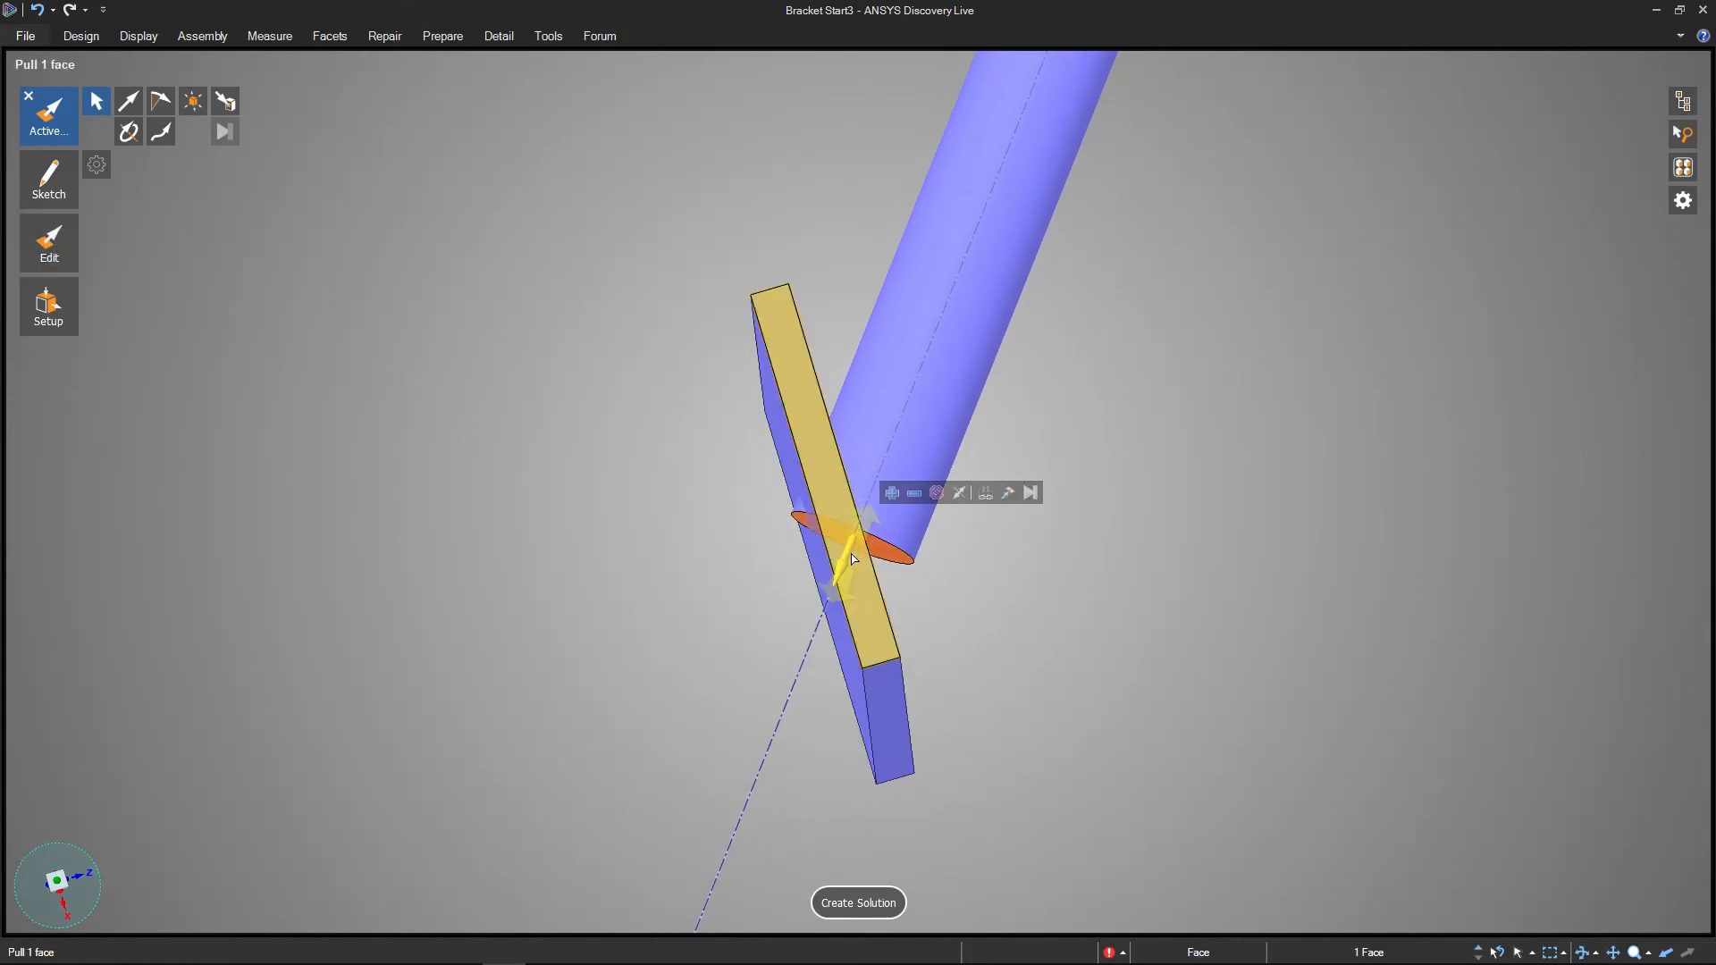
{"action": "left_click", "coordinate": [1007, 491]}
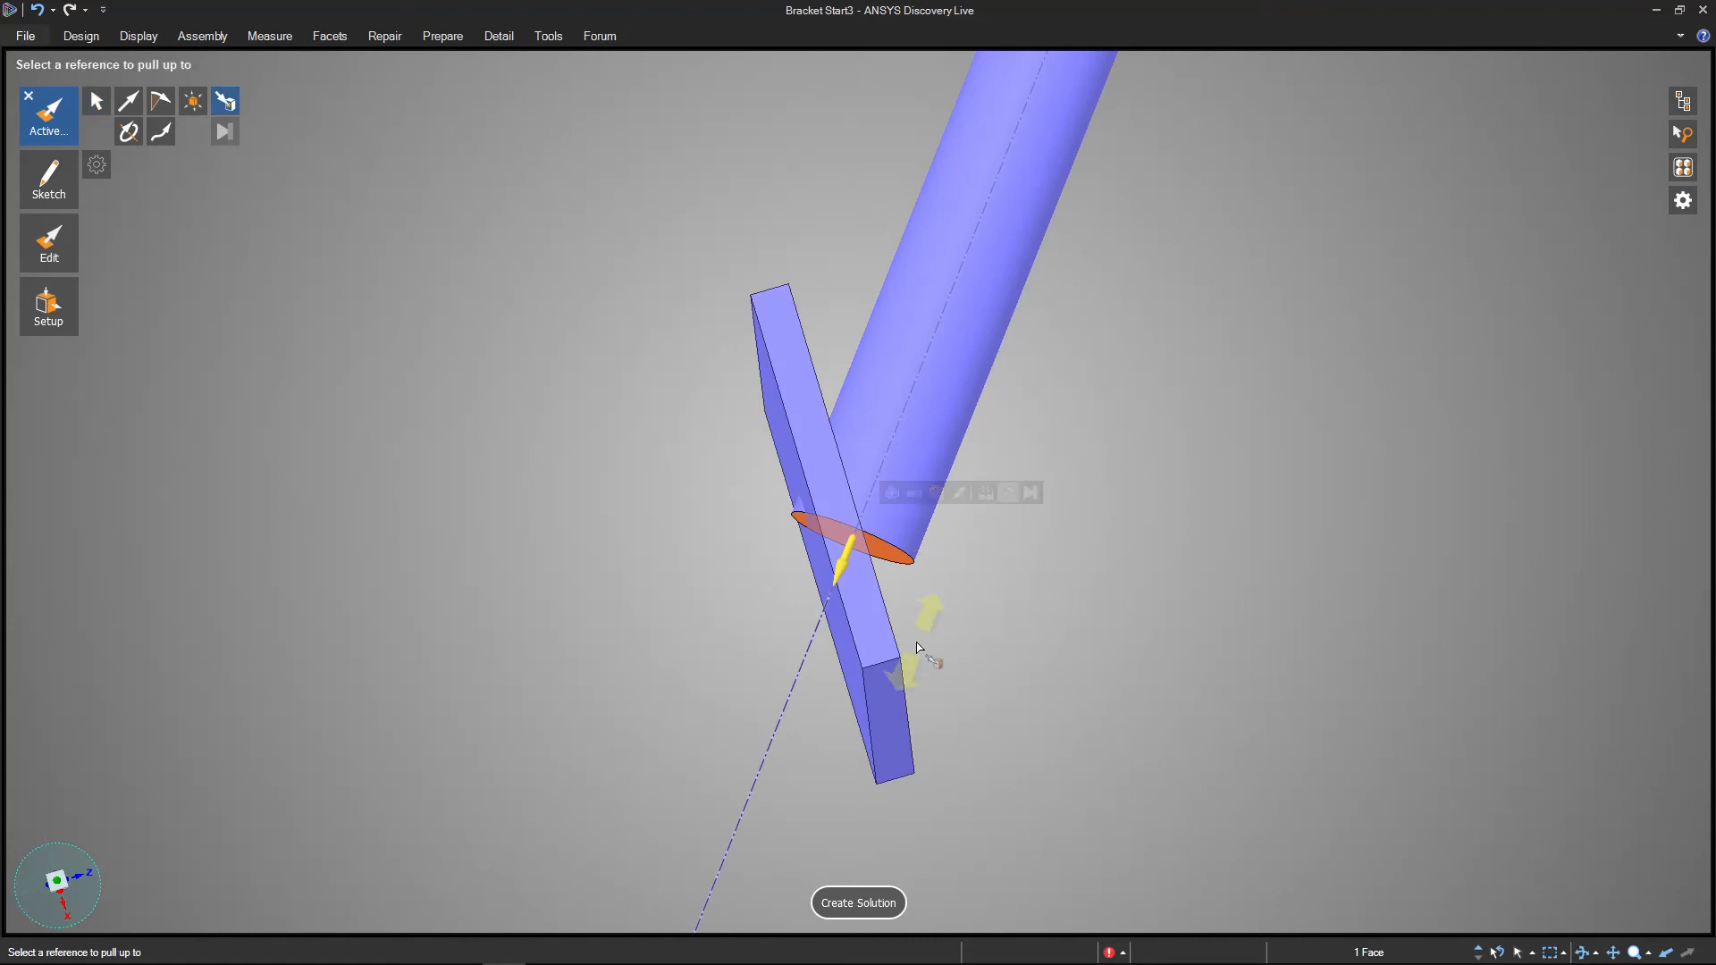
{"action": "left_click", "coordinate": [843, 662]}
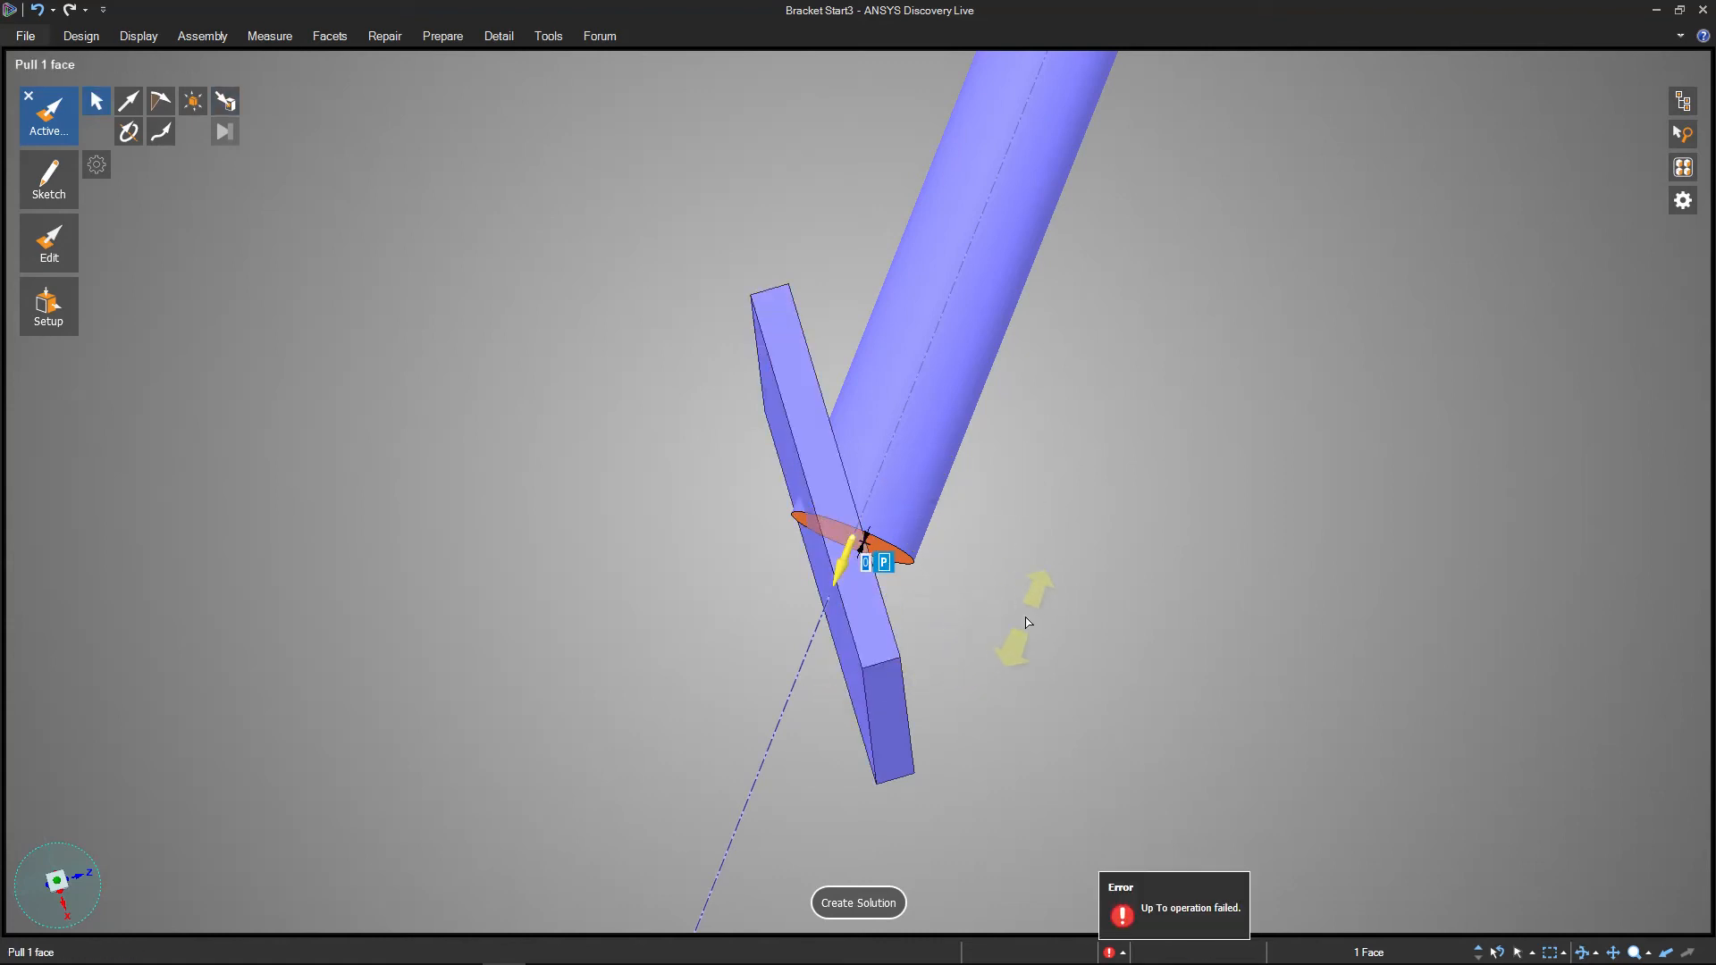
{"action": "middle_click_drag", "start_coordinate": [1026, 622], "coordinate": [948, 628]}
{"action": "left_click", "coordinate": [867, 634]}
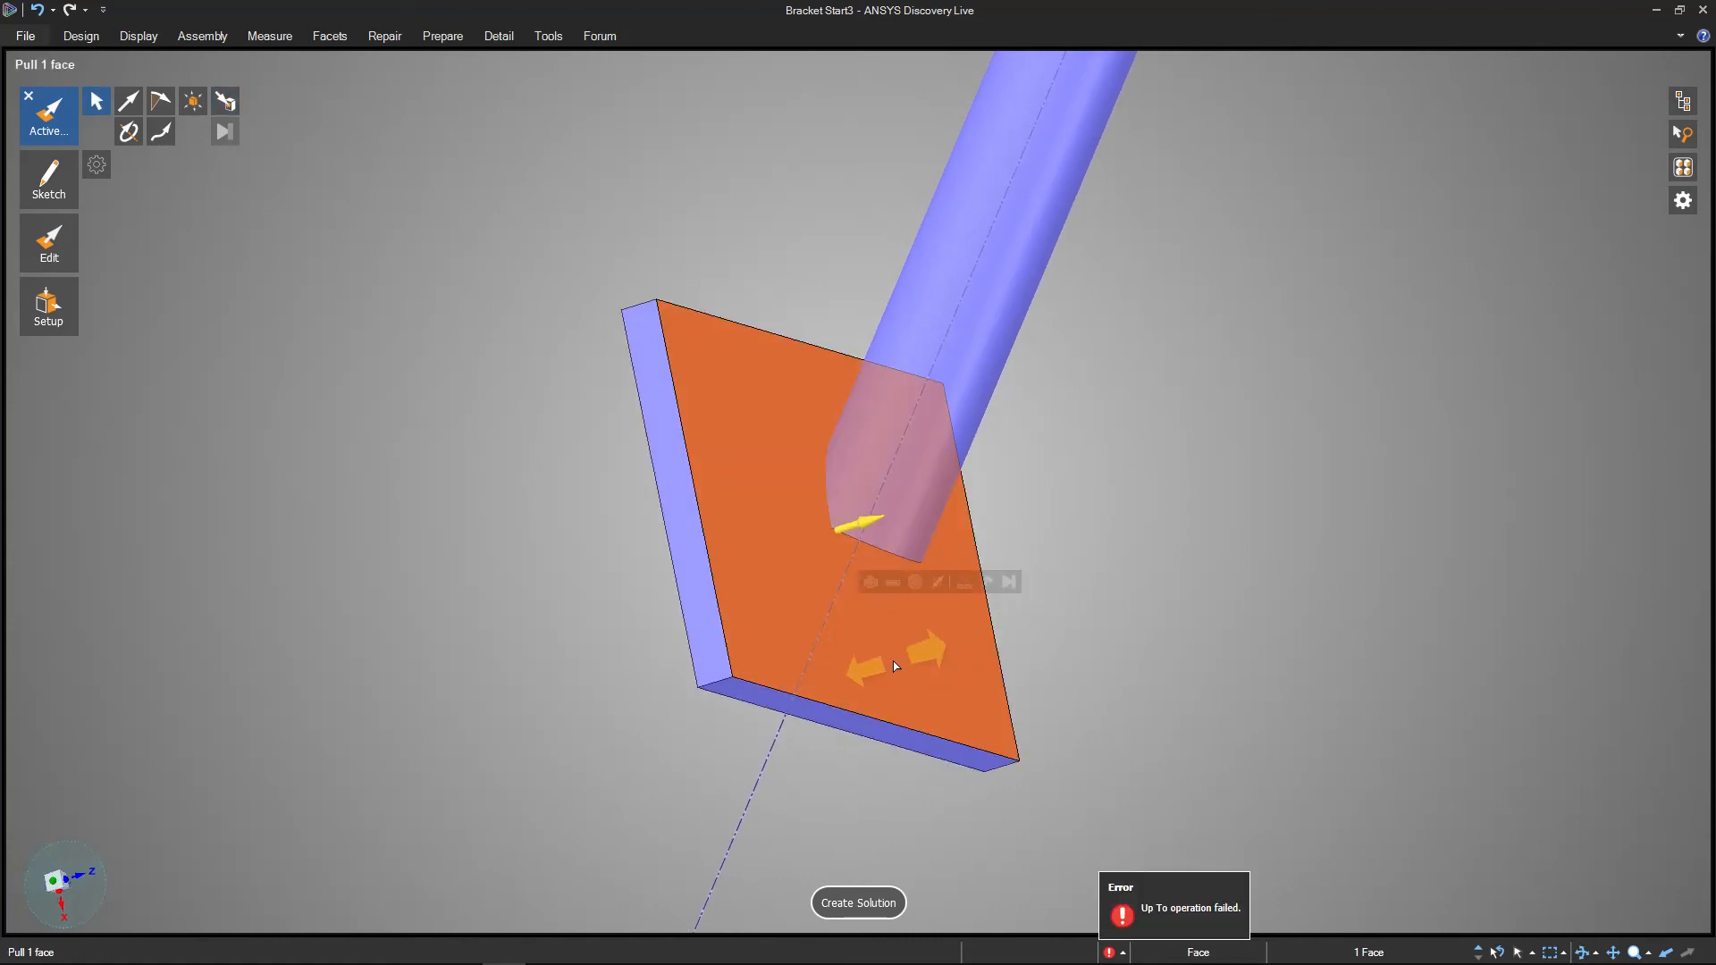
{"action": "middle_click_drag", "start_coordinate": [878, 817], "coordinate": [1008, 776], "text": "shift"}
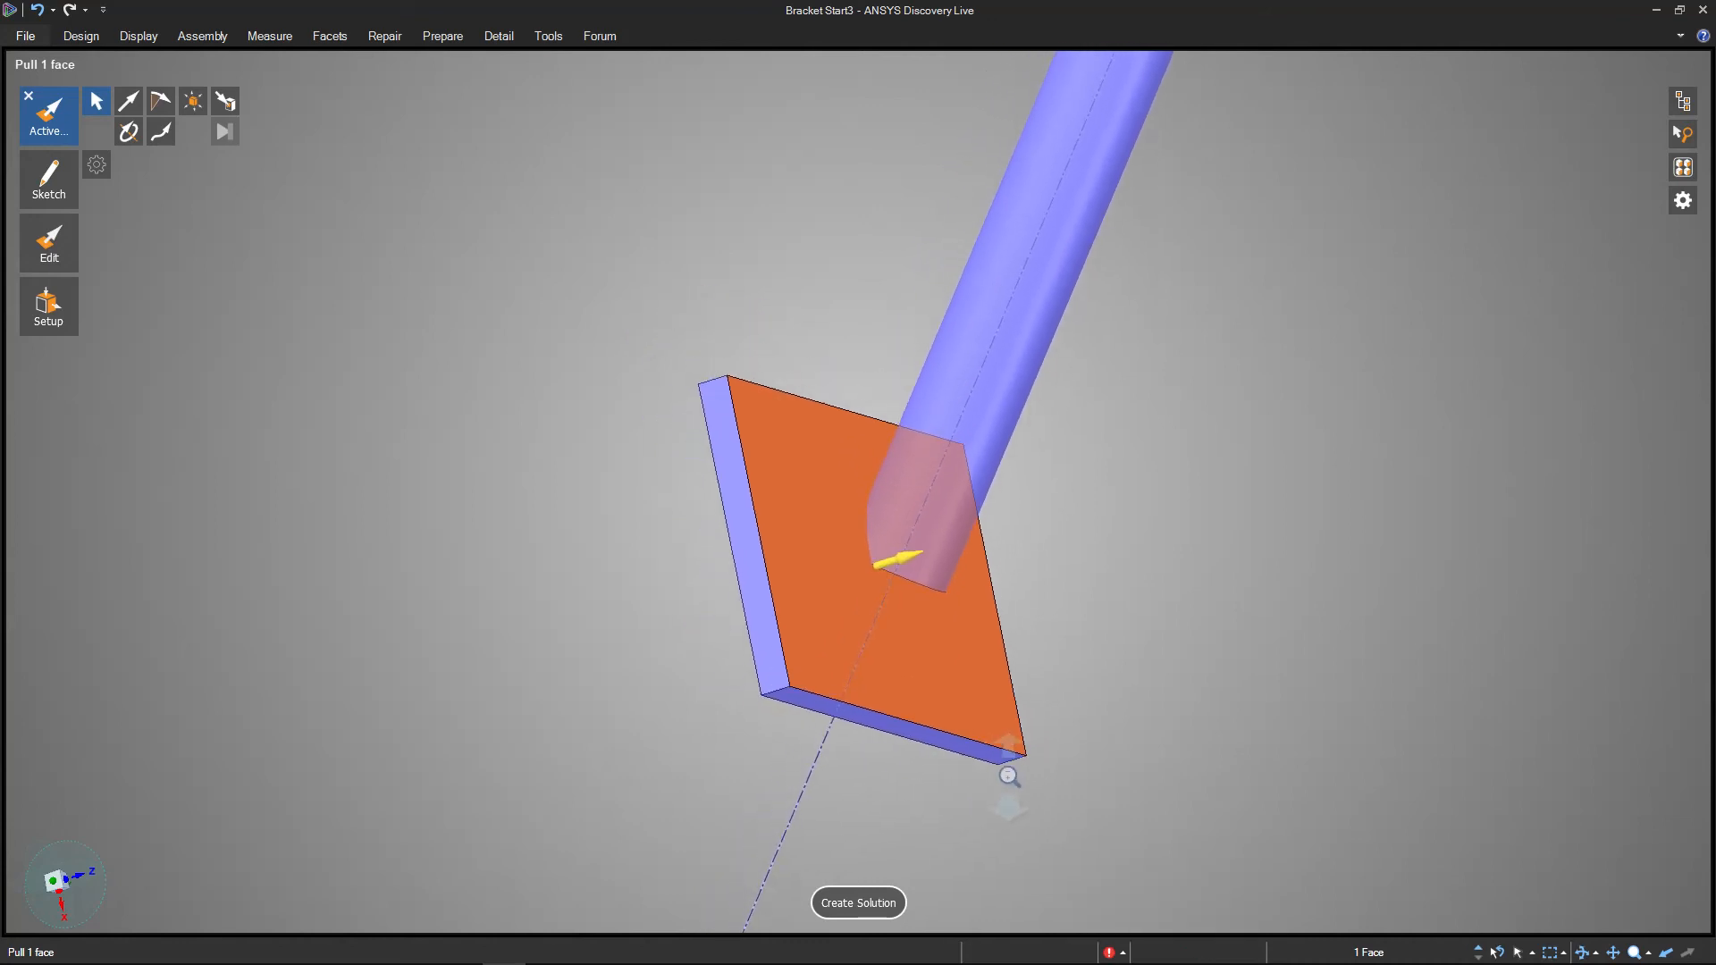
{"action": "middle_click_drag", "start_coordinate": [536, 467], "coordinate": [458, 463], "text": "shift"}
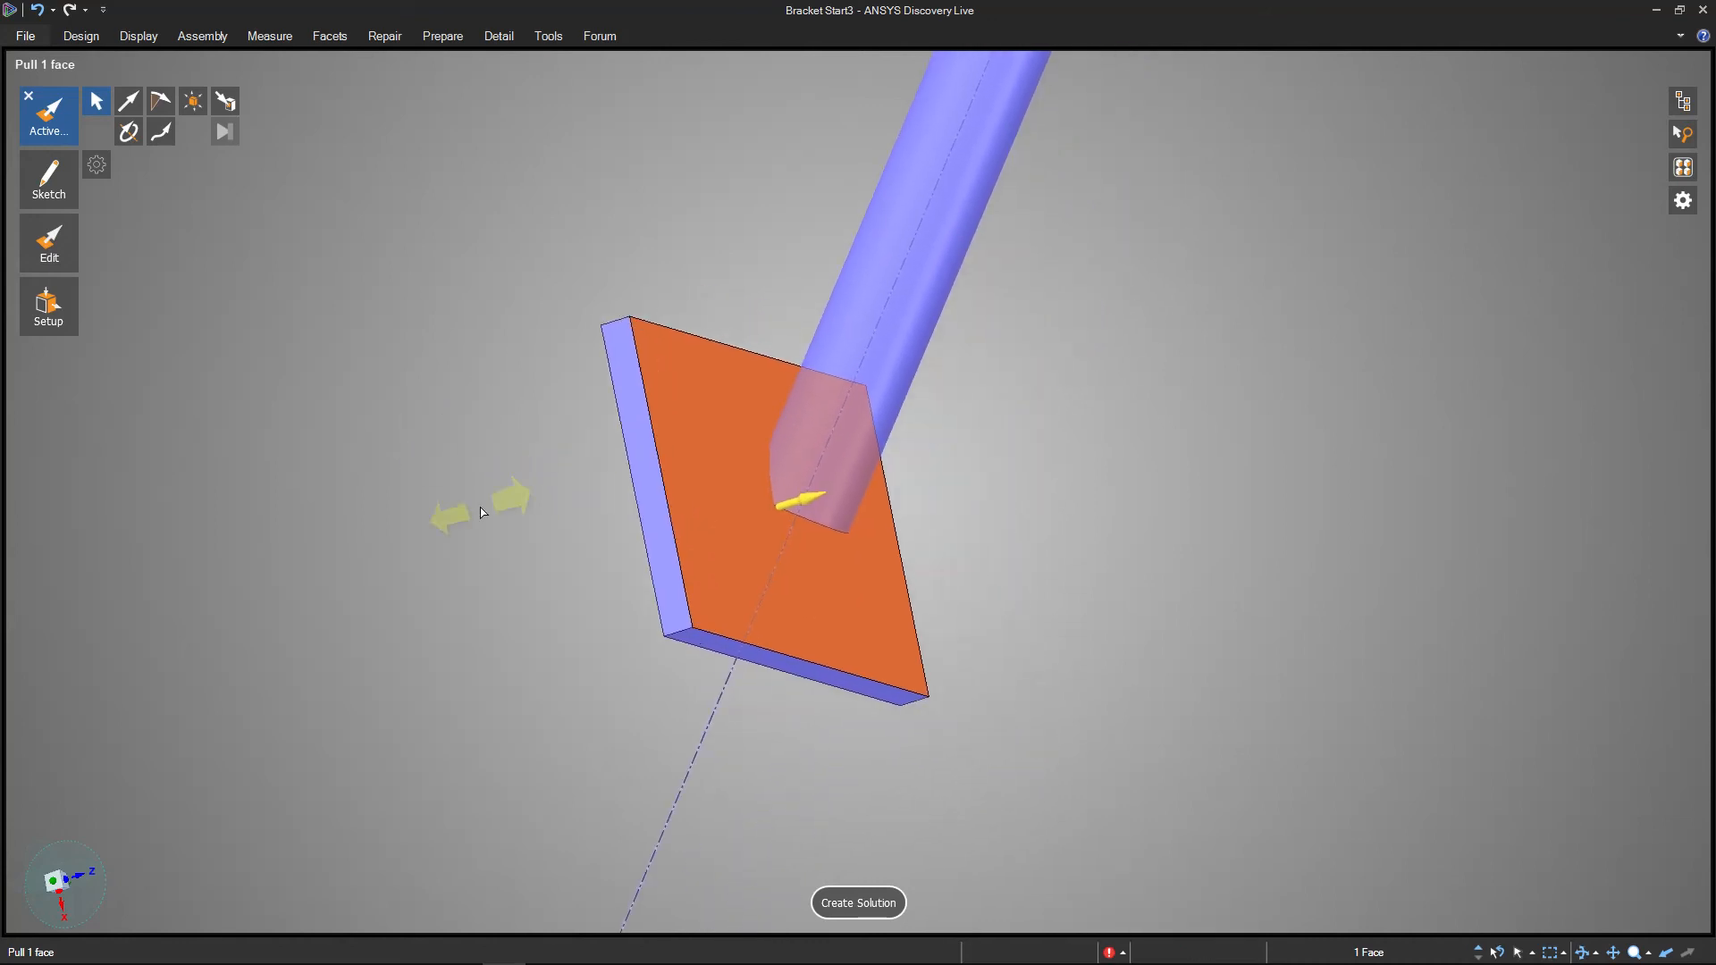
{"action": "middle_click_drag", "start_coordinate": [497, 529], "coordinate": [517, 520], "text": "ctrl"}
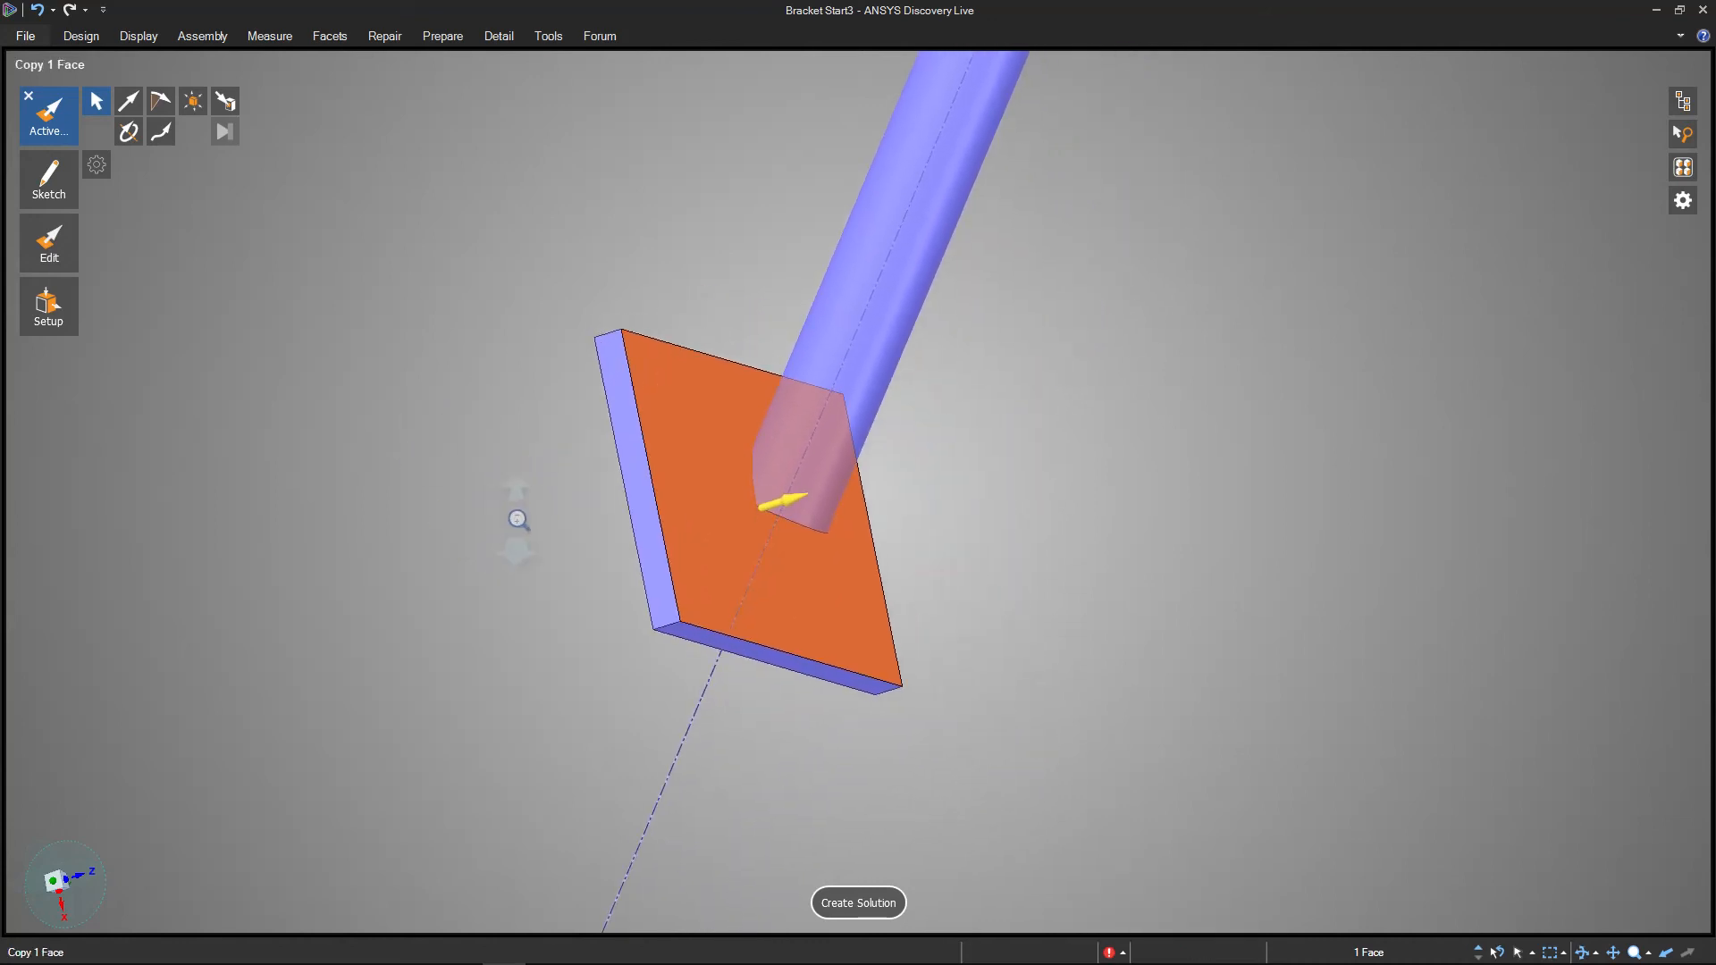
{"action": "left_click", "coordinate": [27, 97]}
{"action": "left_click", "coordinate": [548, 576]}
{"action": "middle_click_drag", "start_coordinate": [432, 508], "coordinate": [493, 468], "text": "shift"}
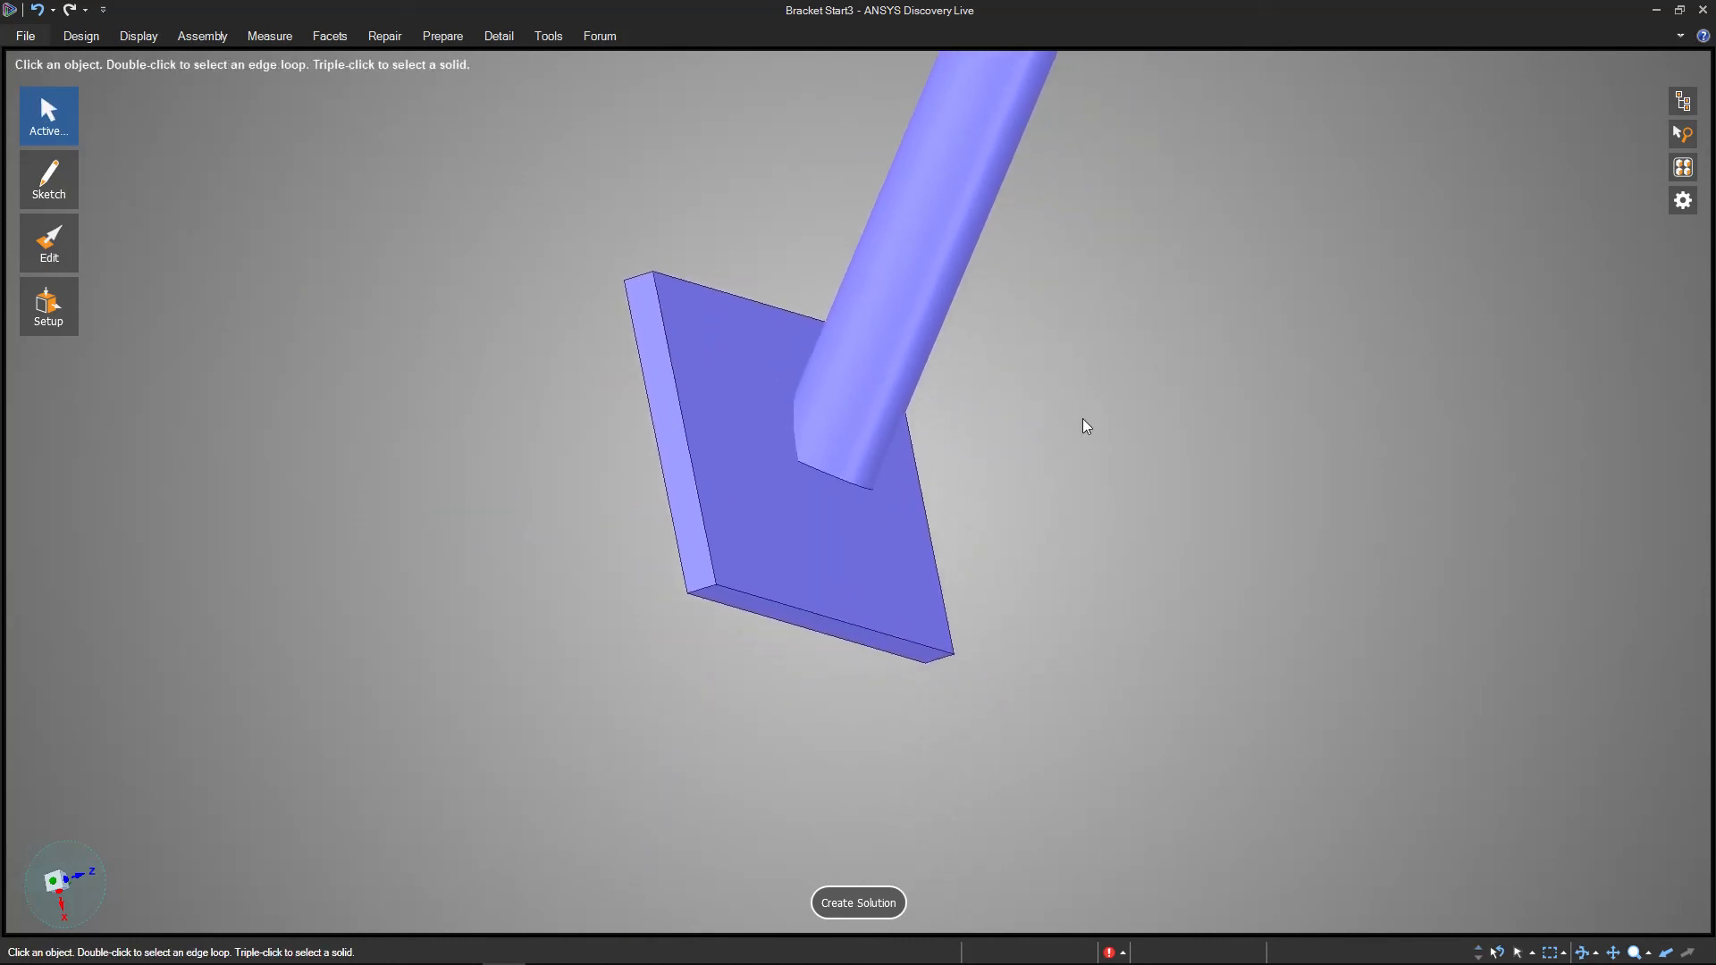
{"action": "left_click", "coordinate": [812, 459]}
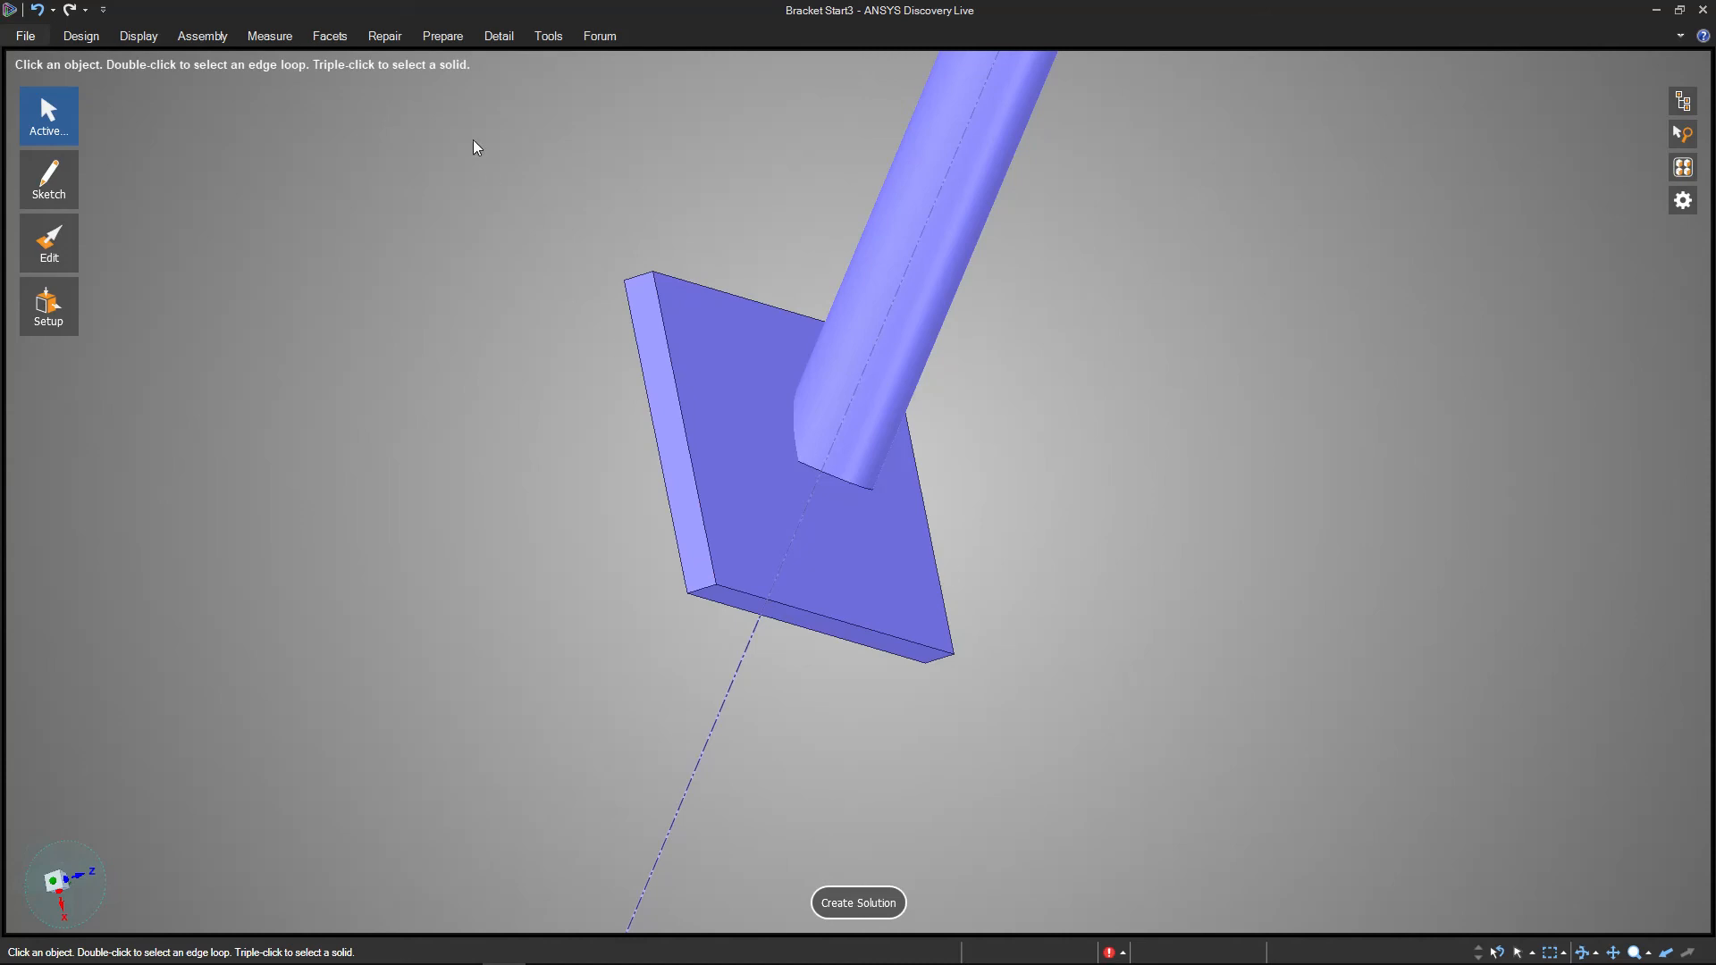
{"action": "left_click_drag", "start_coordinate": [656, 347], "coordinate": [507, 217]}
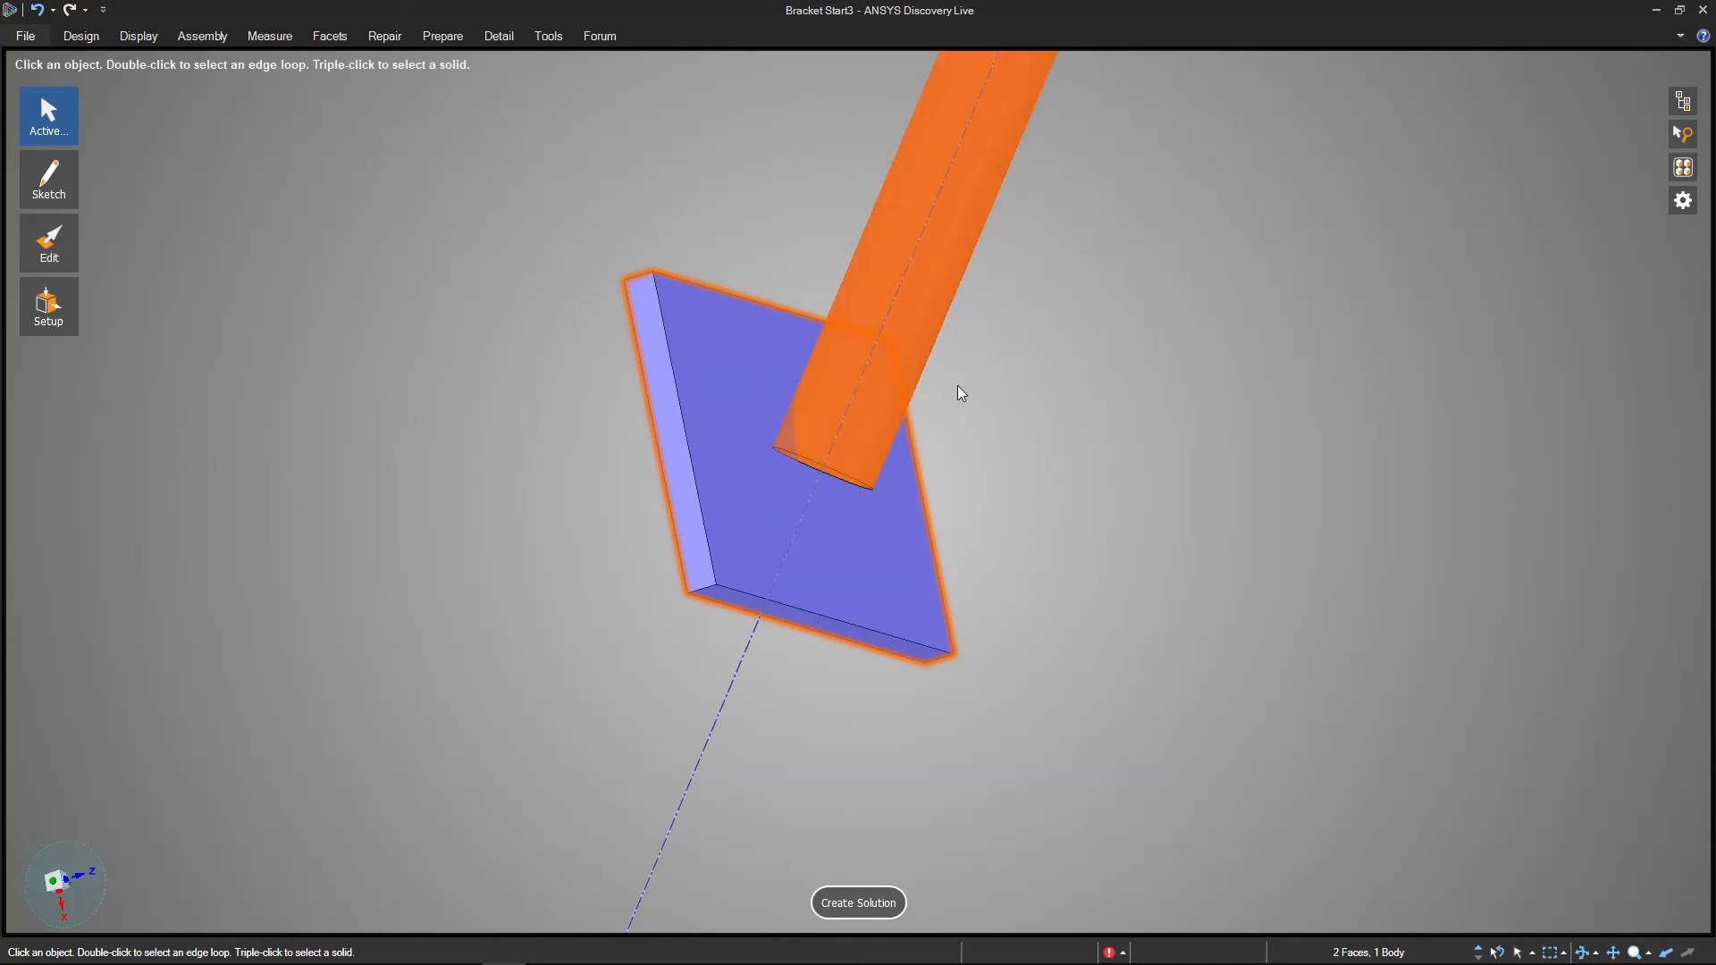
{"action": "mouse_move", "coordinate": [40, 261]}
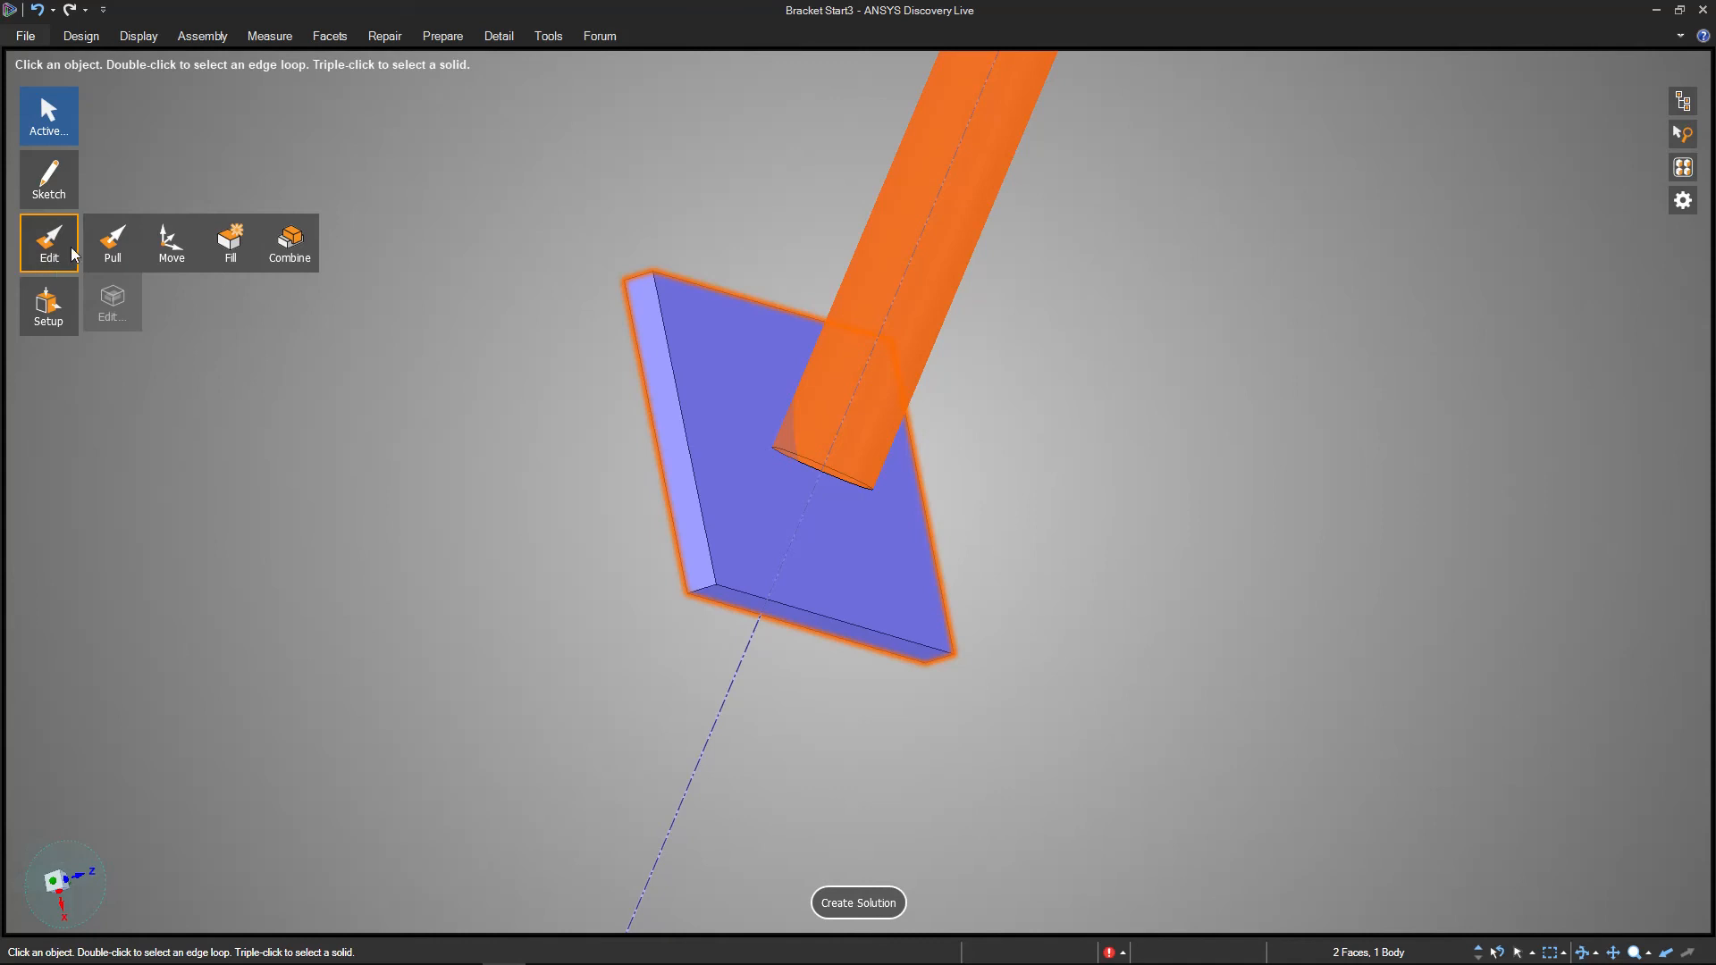
{"action": "left_click", "coordinate": [284, 241]}
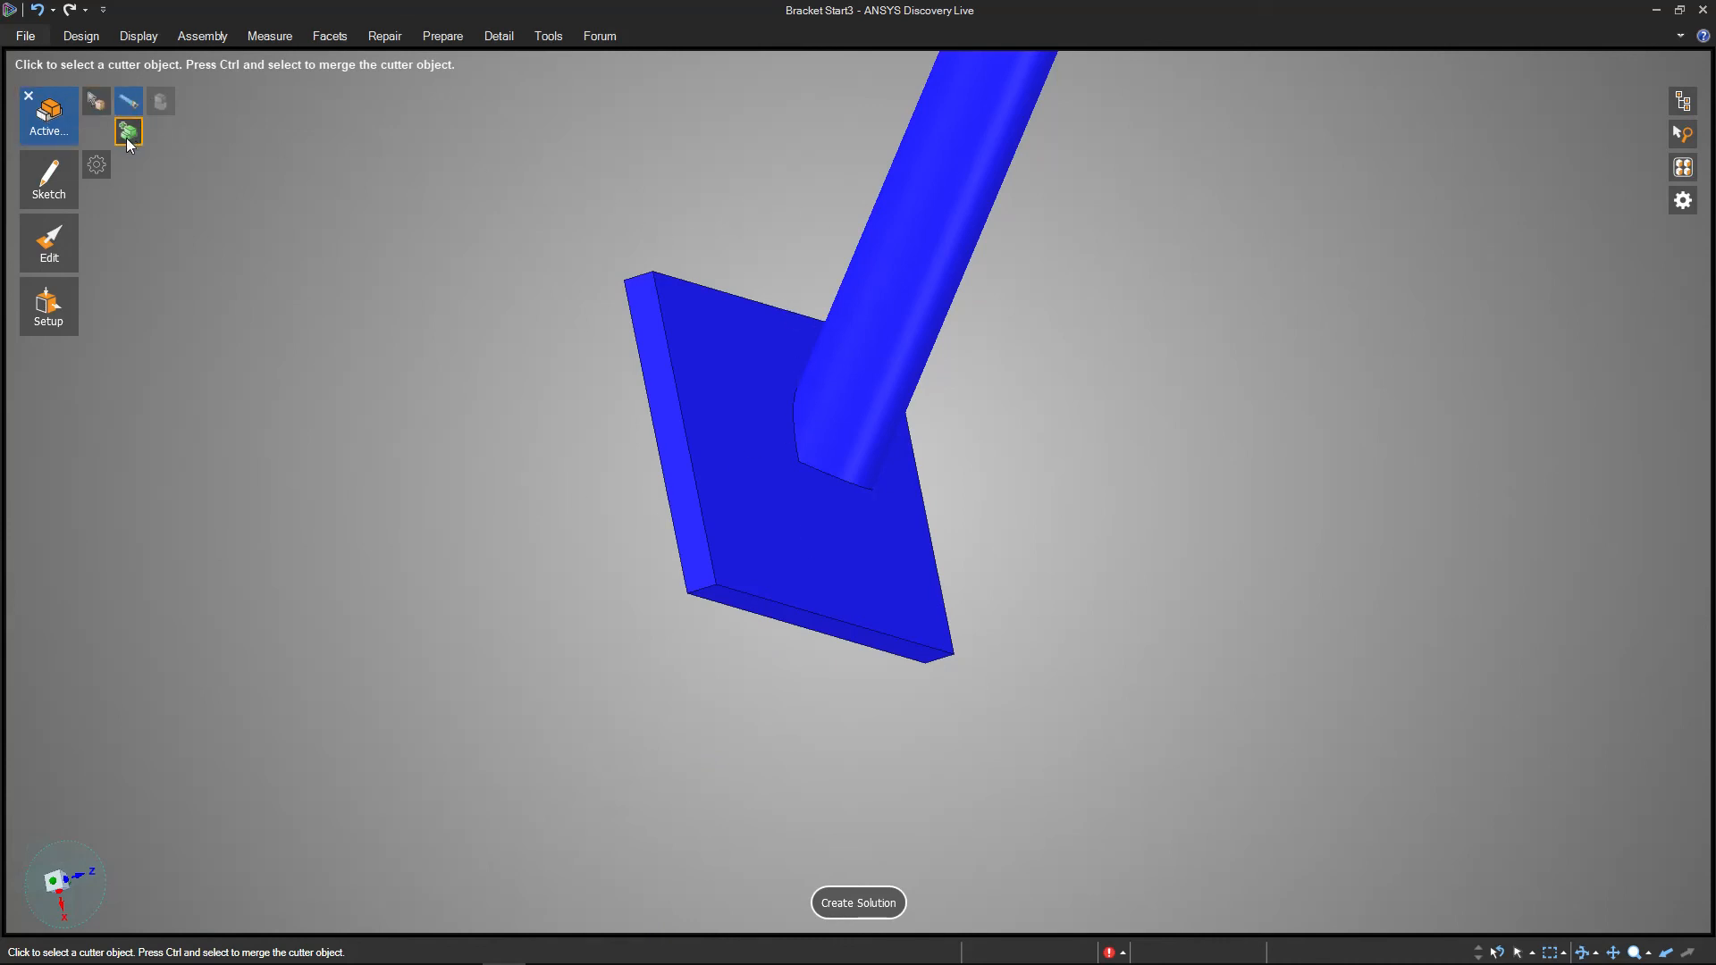
{"action": "left_click", "coordinate": [27, 98]}
Pull the brace's exposed lower end face about 6.53 mm through the lower plate, and ease it partly back.
{"action": "middle_click_drag", "start_coordinate": [524, 424], "coordinate": [952, 355], "text": "shift"}
{"action": "mouse_move", "coordinate": [81, 267]}
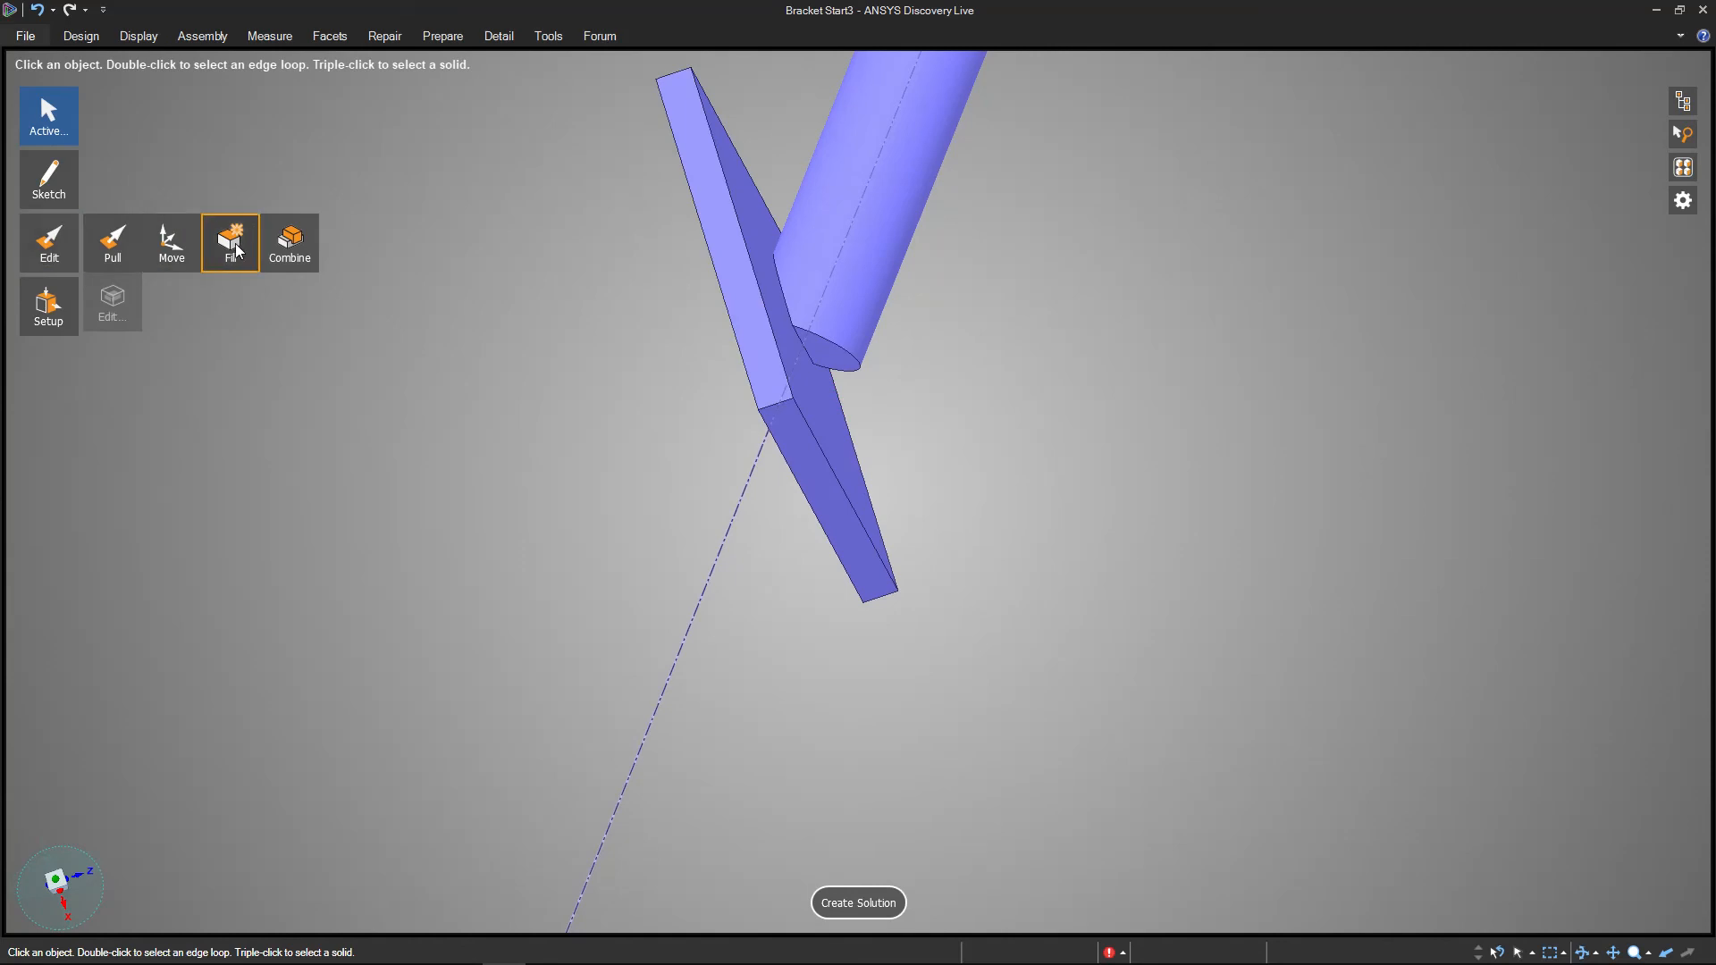
{"action": "left_click", "coordinate": [113, 240]}
{"action": "left_click", "coordinate": [826, 354]}
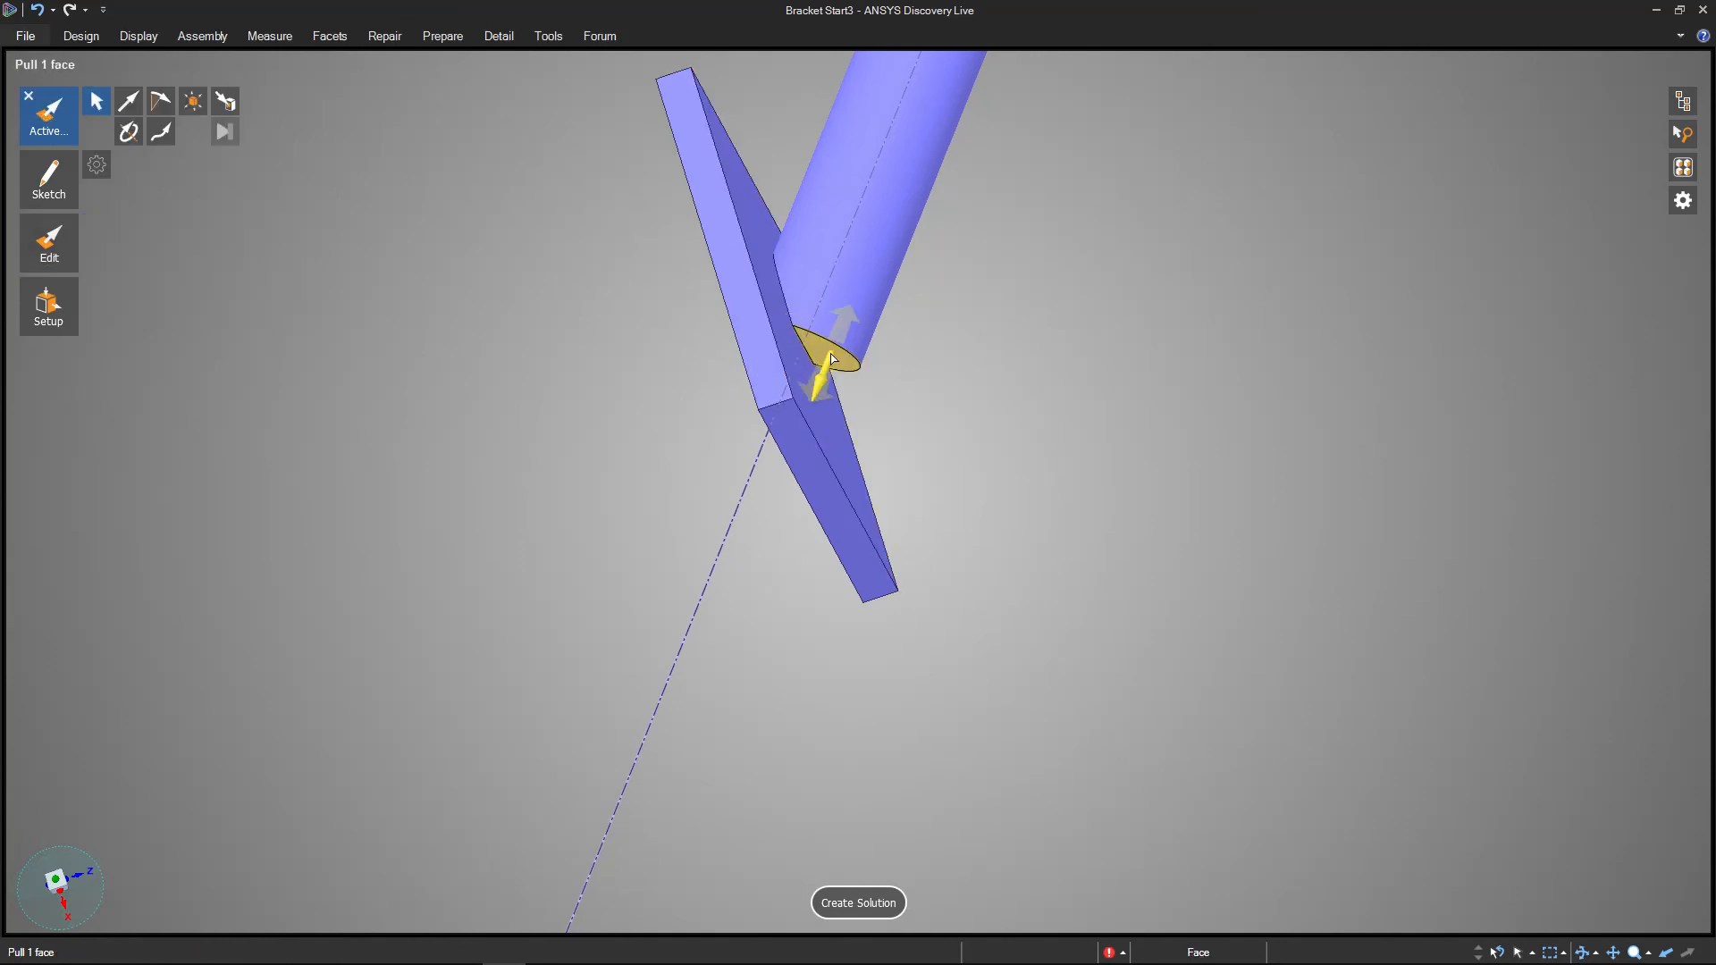
{"action": "left_click", "coordinate": [831, 358]}
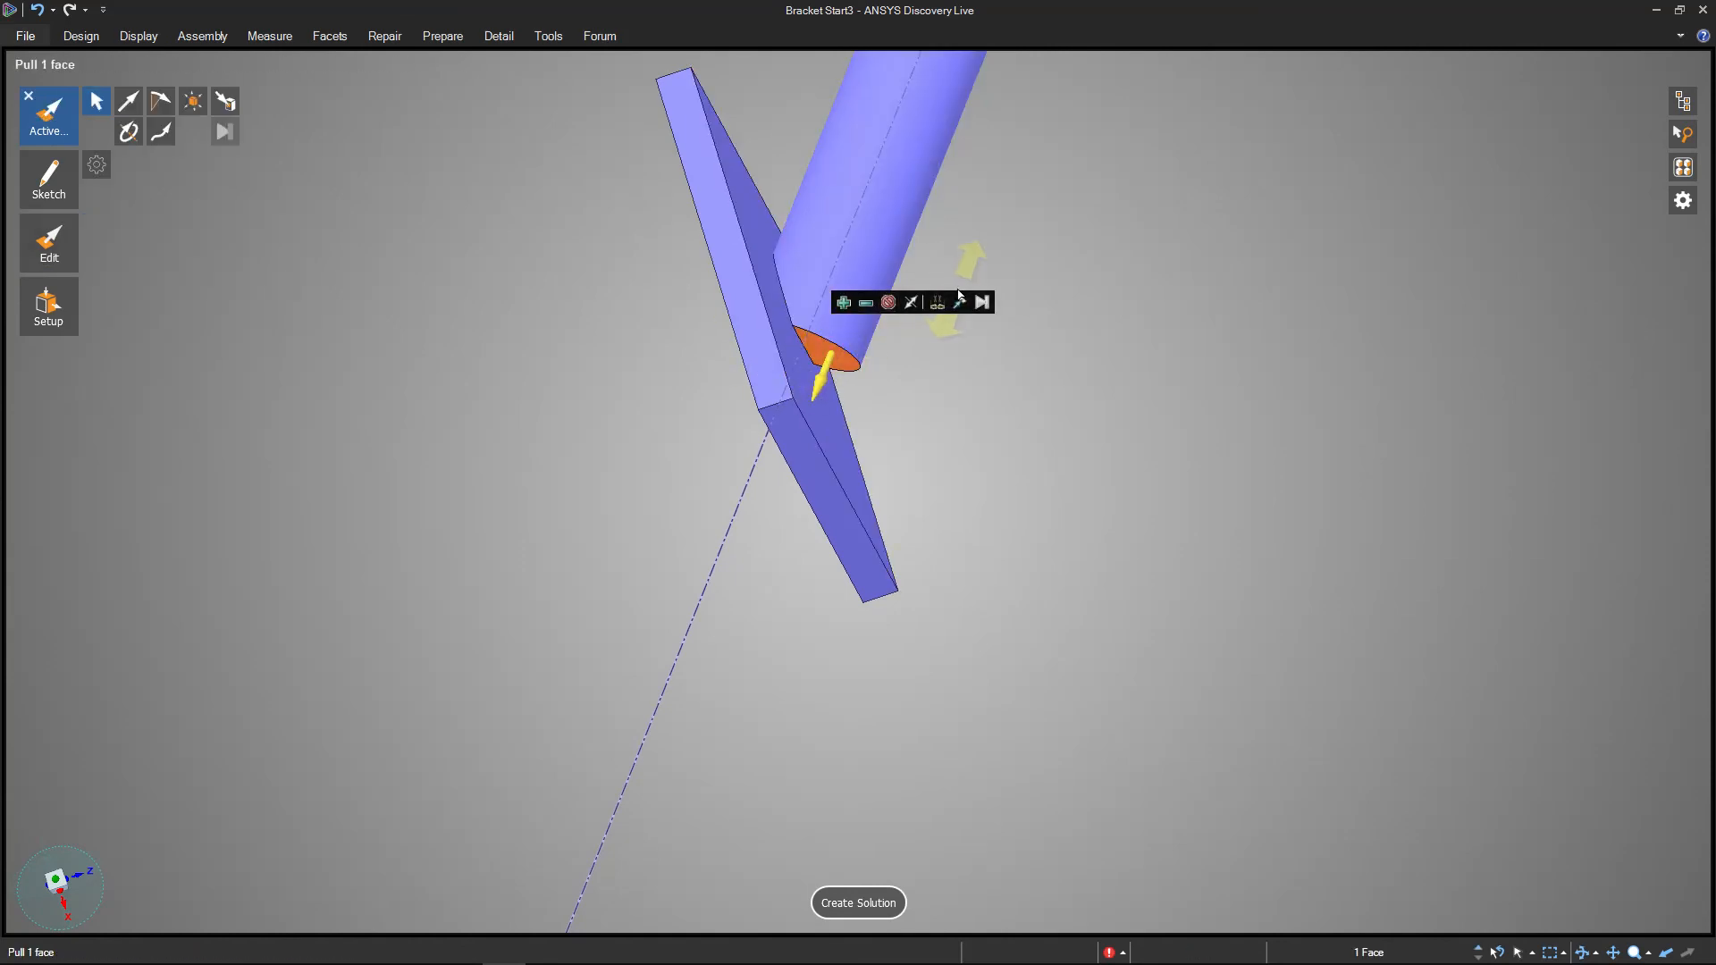
{"action": "left_click_drag", "start_coordinate": [824, 375], "coordinate": [813, 399]}
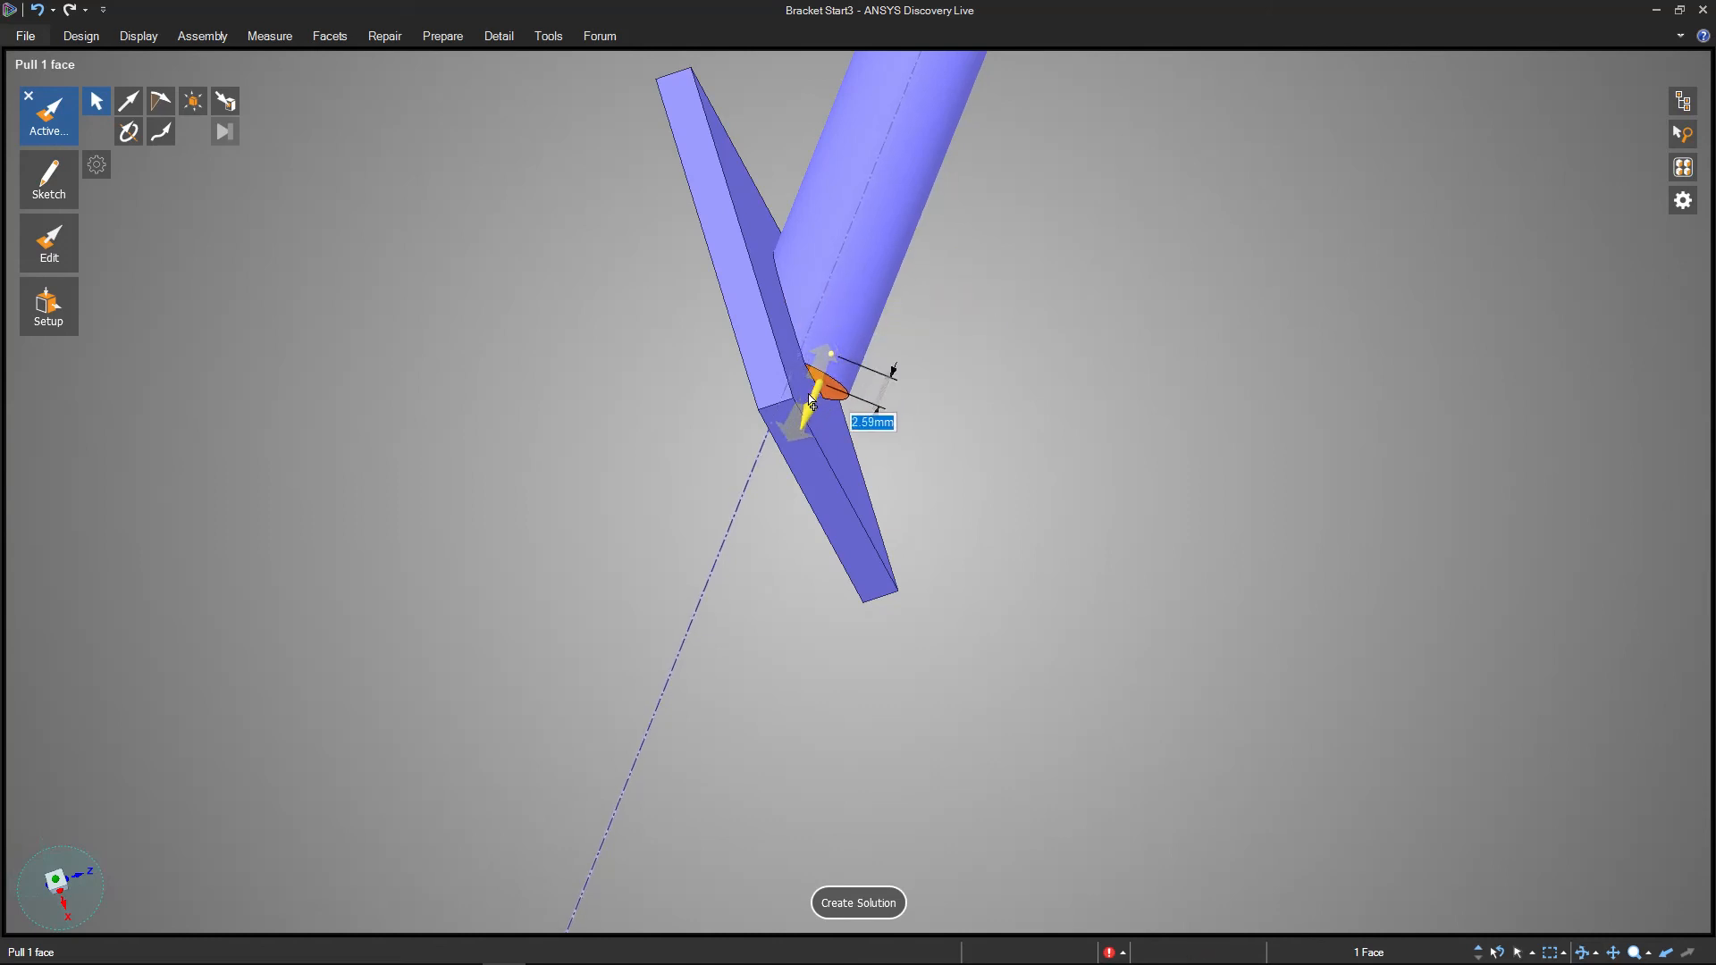
{"action": "mouse_move", "coordinate": [996, 396]}
{"action": "middle_mouse_down", "text": "shift"}
{"action": "mouse_move", "coordinate": [1084, 376]}
{"action": "mouse_move", "coordinate": [1060, 432]}
{"action": "mouse_move", "coordinate": [935, 388]}
{"action": "mouse_move", "coordinate": [1010, 376]}
{"action": "mouse_move", "coordinate": [960, 446]}
{"action": "mouse_move", "coordinate": [953, 430]}
{"action": "mouse_move", "coordinate": [996, 416]}
{"action": "middle_mouse_up", "text": "shift"}
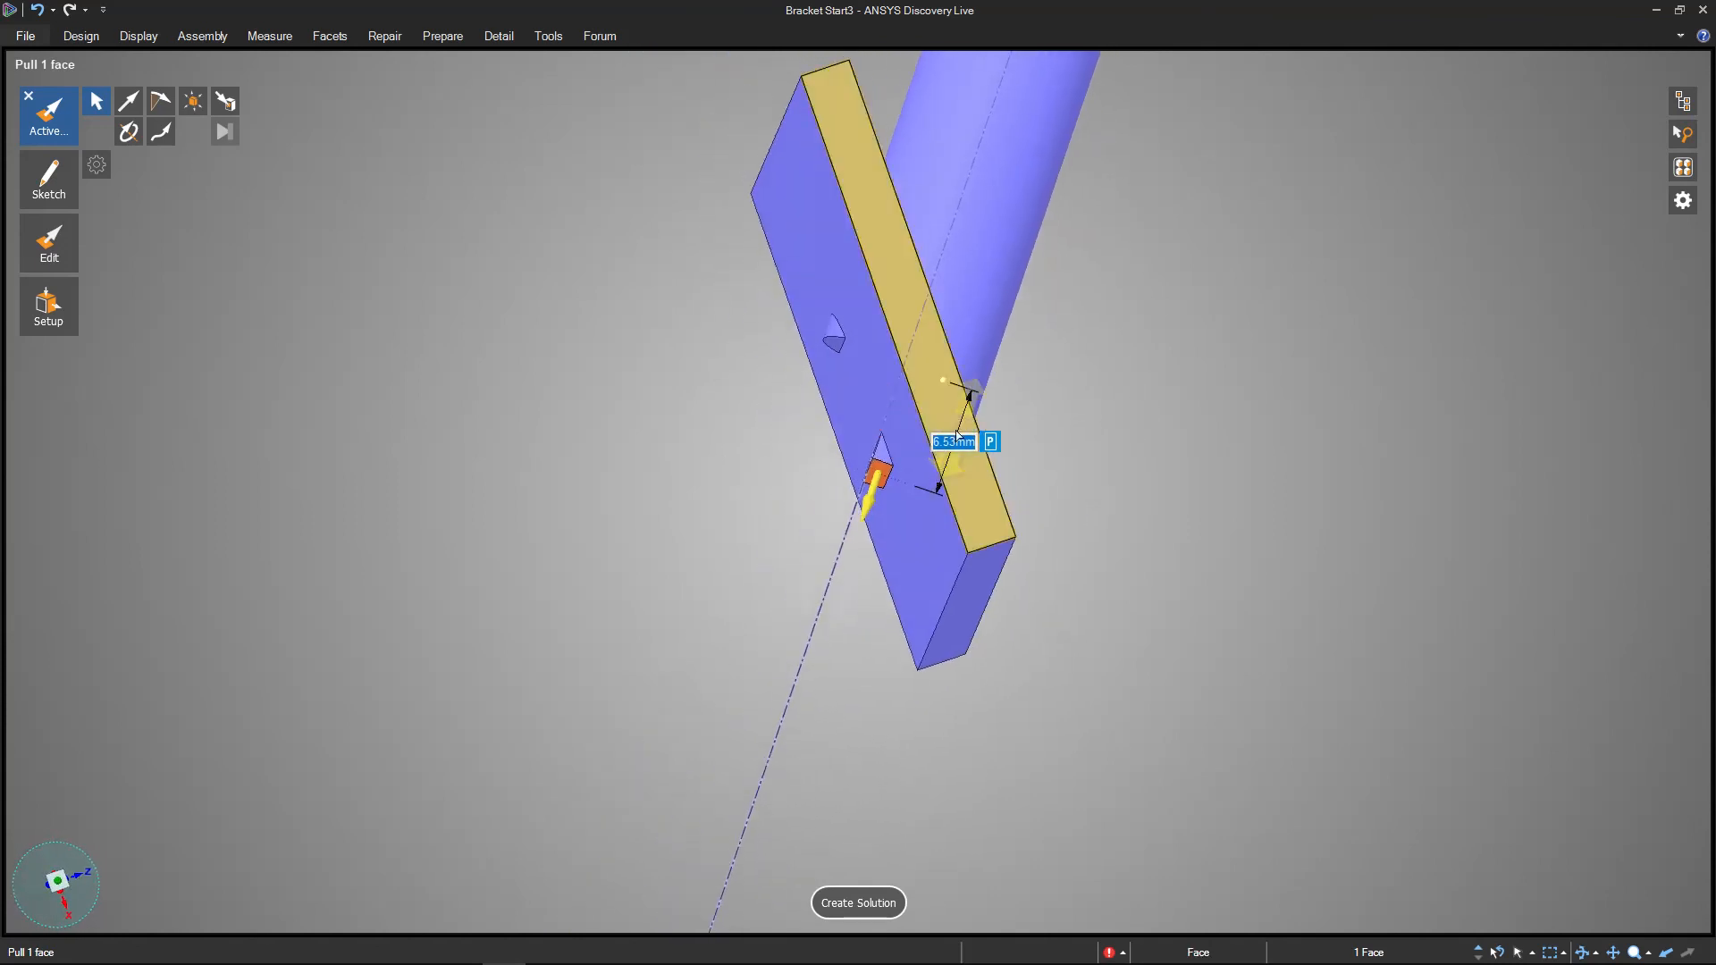
{"action": "left_click_drag", "start_coordinate": [876, 493], "coordinate": [890, 454]}
Inspect both sides of the lower plate where the brace's end passes through its faces.
{"action": "middle_click_drag", "start_coordinate": [1180, 437], "coordinate": [1054, 444]}
{"action": "left_click", "coordinate": [1019, 442]}
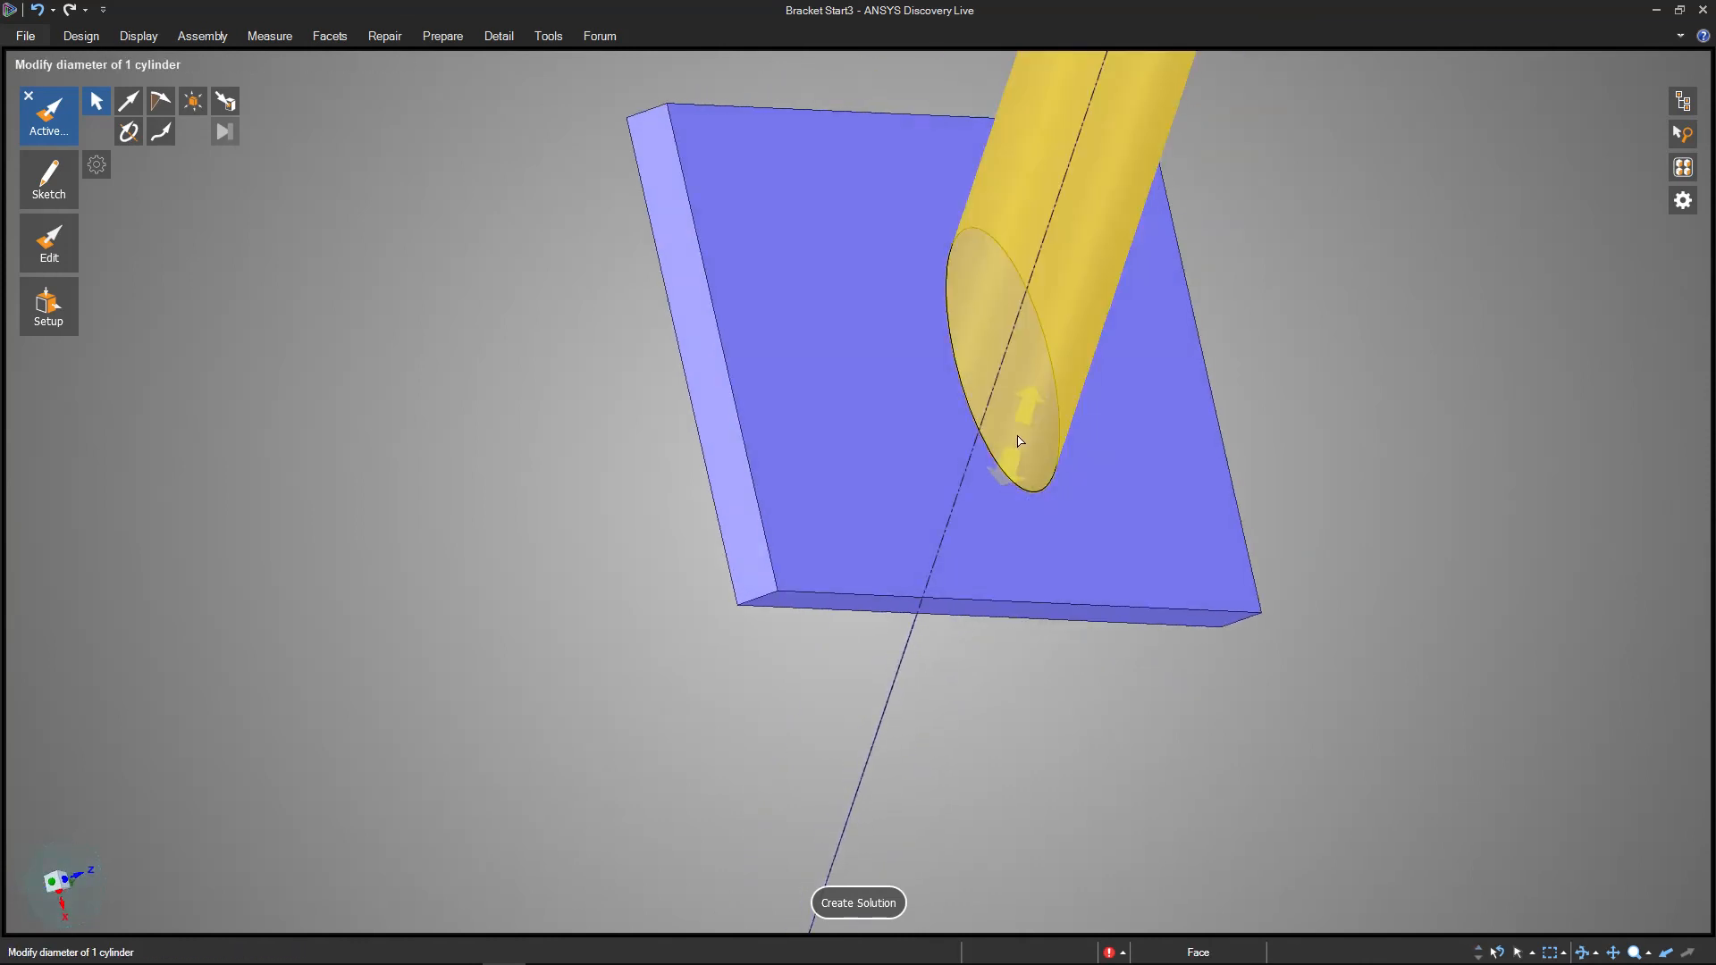
{"action": "left_click", "coordinate": [1022, 411]}
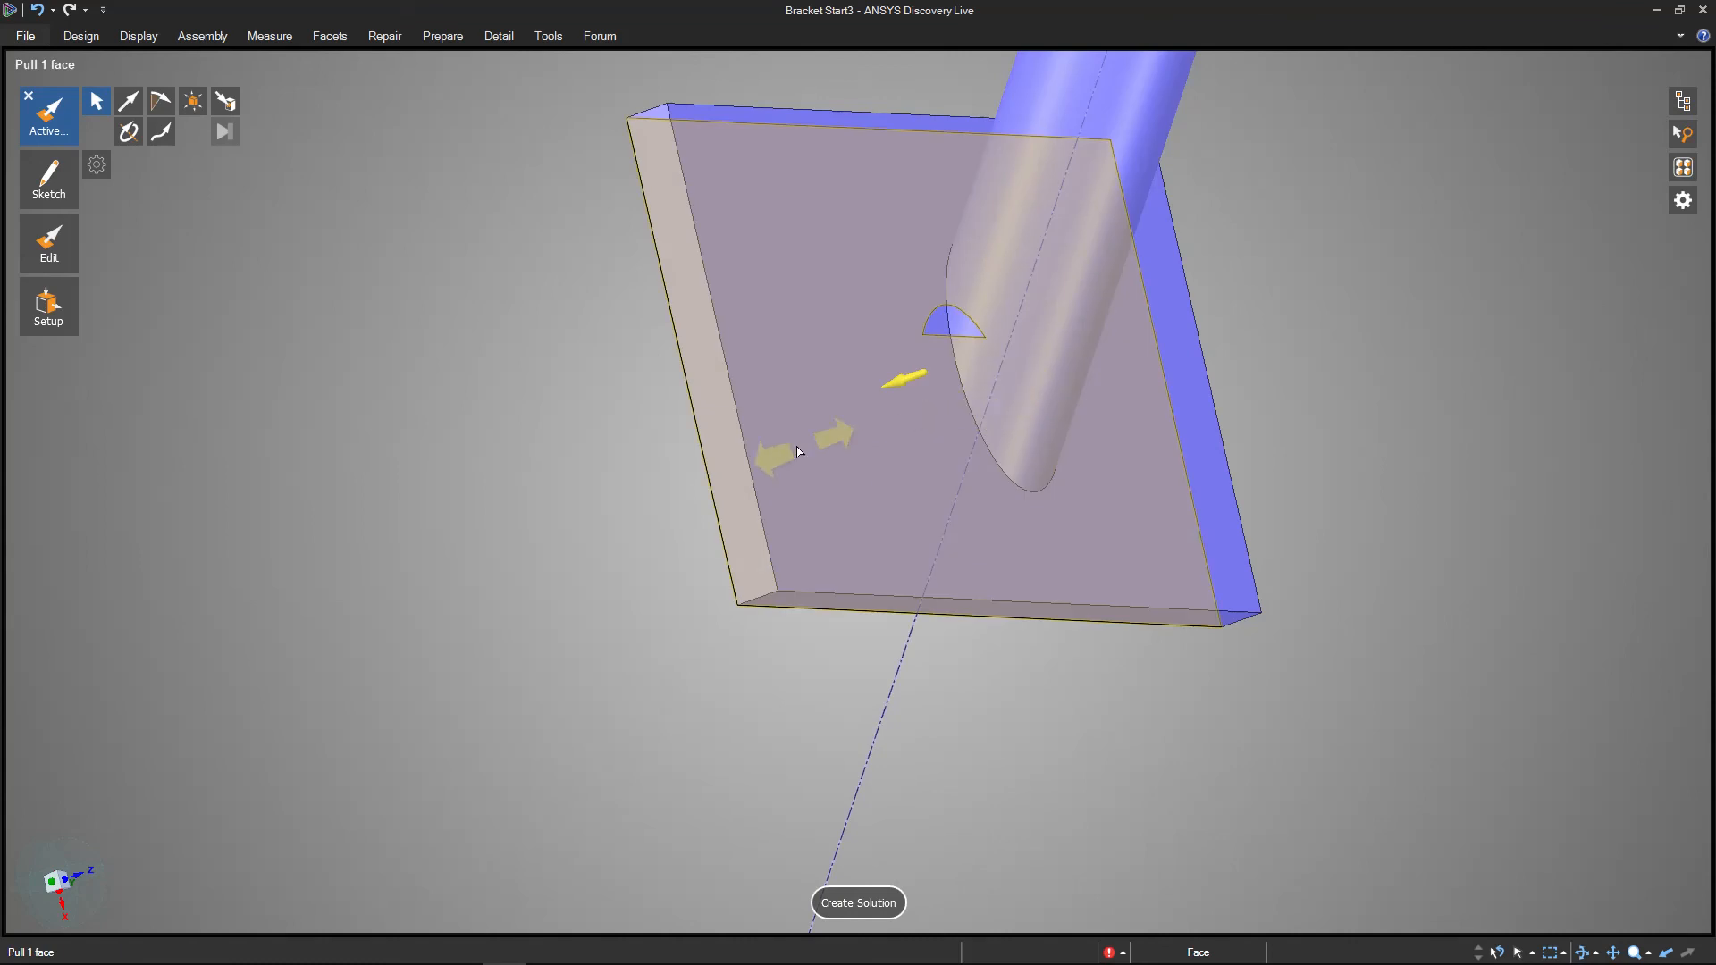
{"action": "left_click", "coordinate": [979, 366]}
{"action": "left_click", "coordinate": [513, 372]}
{"action": "scroll", "coordinate": [551, 364], "scroll_direction": "up", "scroll_amount": 3}
{"action": "middle_click_drag", "start_coordinate": [631, 368], "coordinate": [823, 383]}
{"action": "left_click", "coordinate": [618, 345]}
{"action": "middle_click_drag", "start_coordinate": [615, 345], "coordinate": [625, 304]}
{"action": "left_click", "coordinate": [630, 293]}
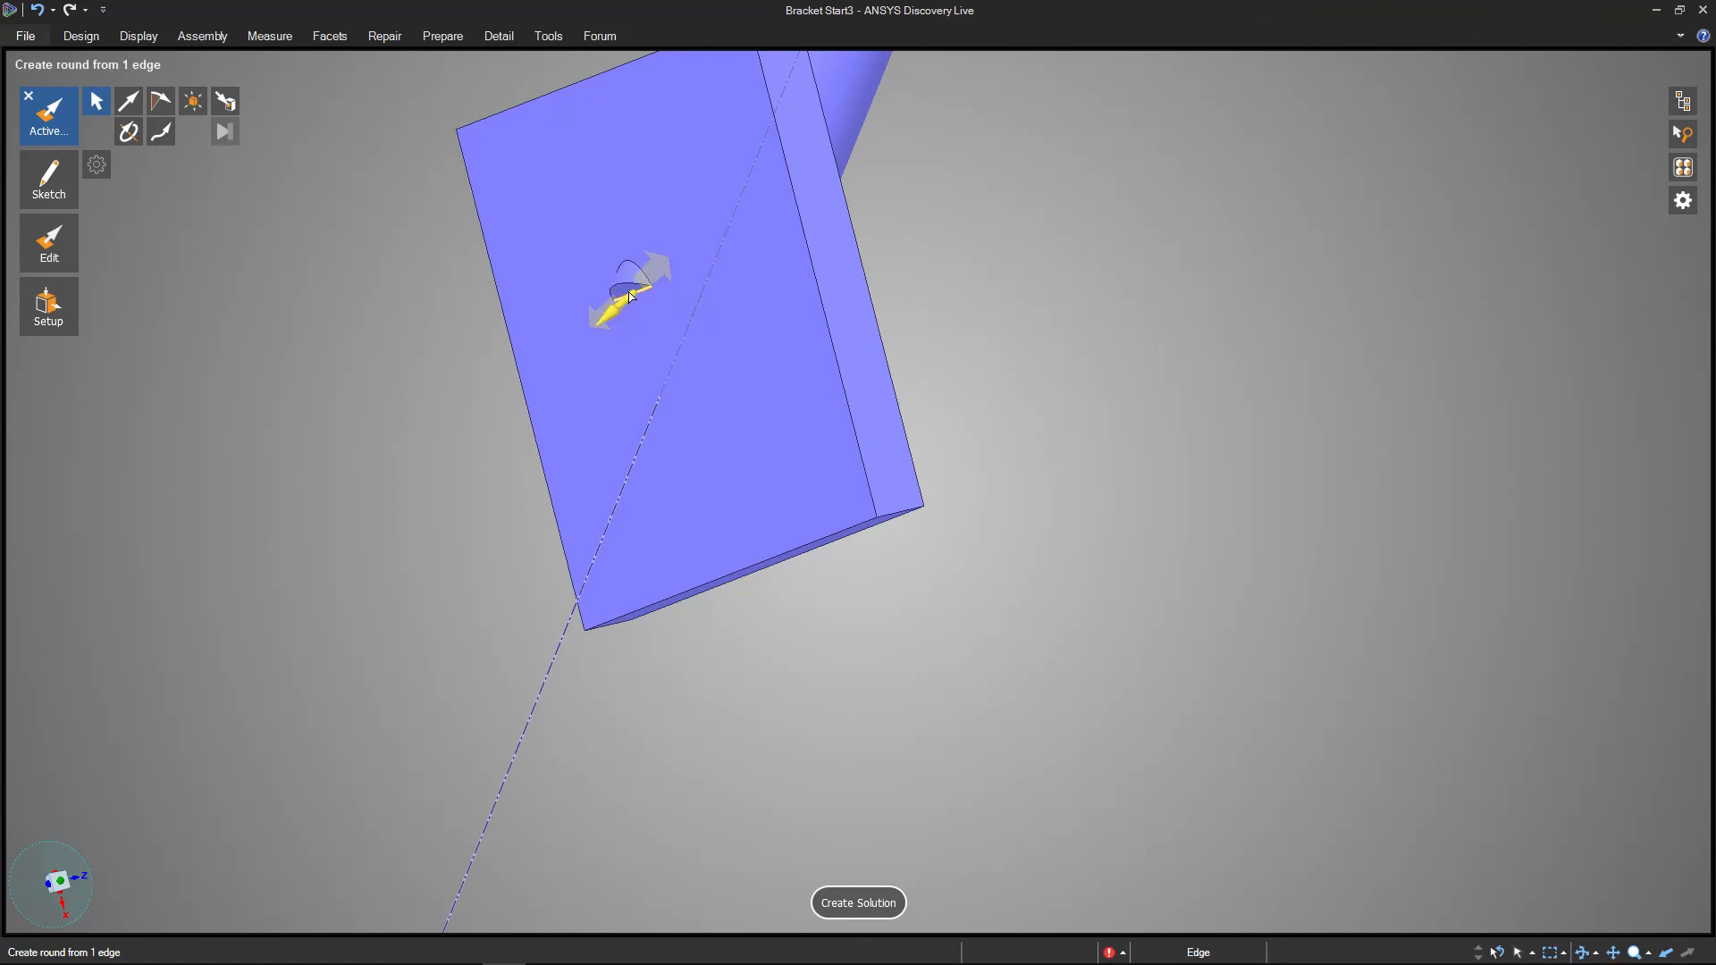
Pull the brace's exposed lower end face to an offset of about 0.89 mm, and use Up To to end it at the lower plate's back face.
{"action": "left_click", "coordinate": [600, 315]}
{"action": "left_click_drag", "start_coordinate": [607, 313], "coordinate": [620, 303]}
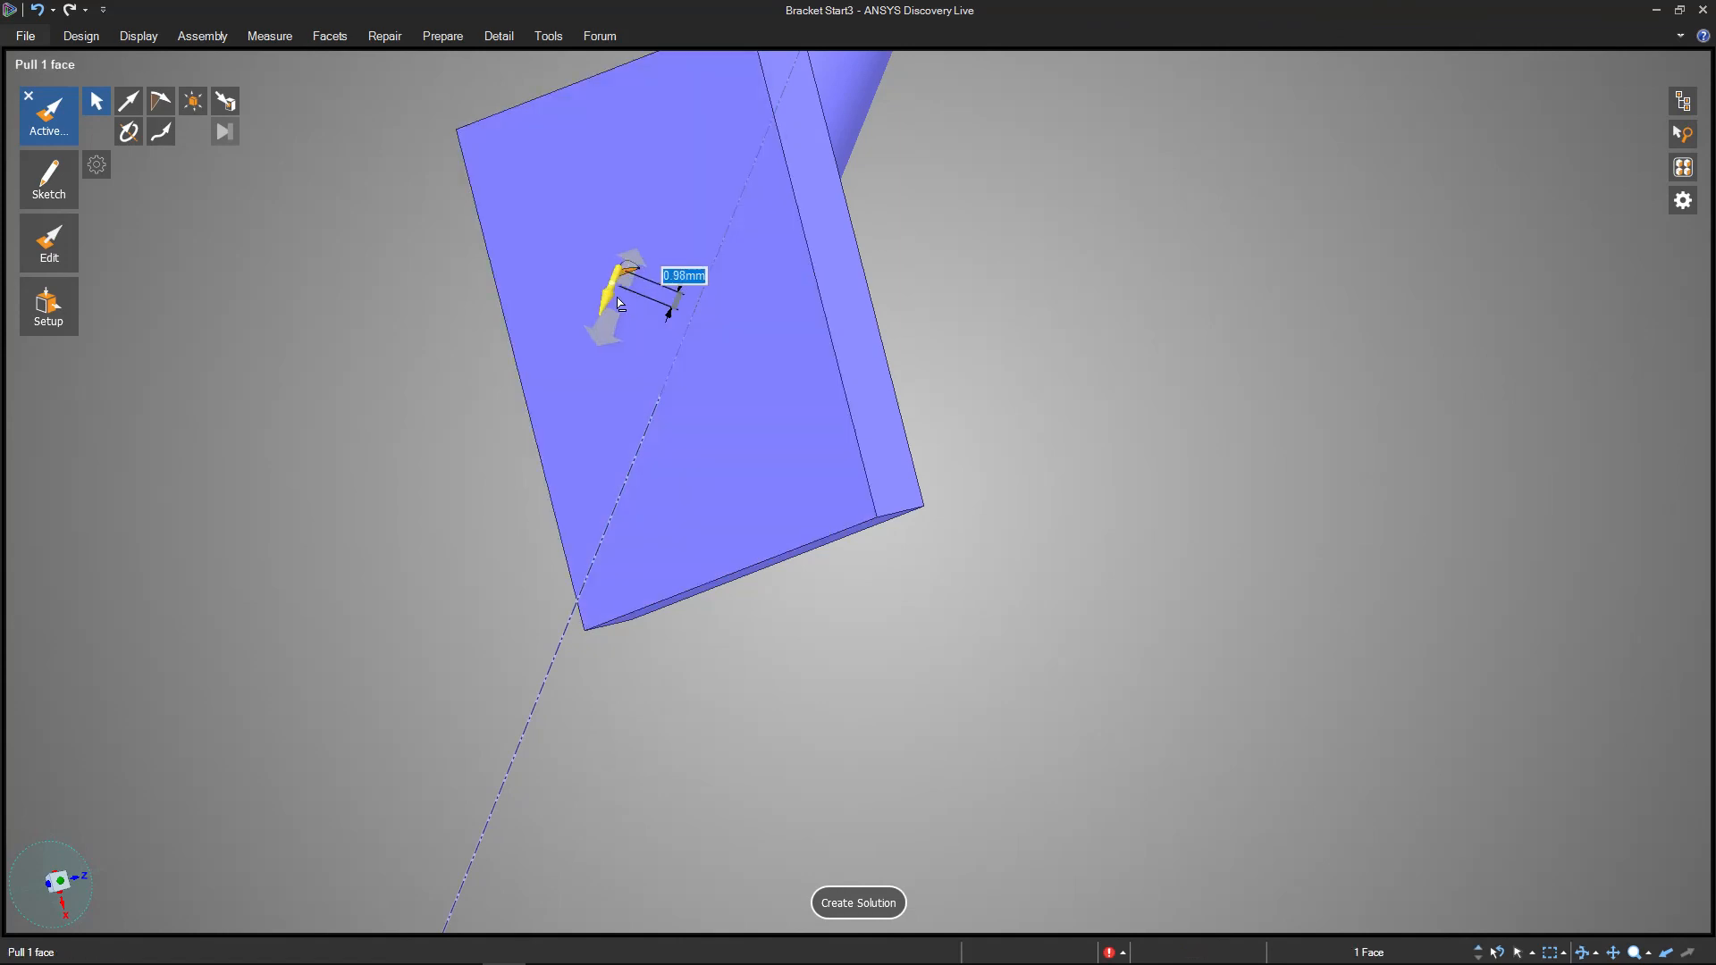
{"action": "mouse_move", "coordinate": [617, 294]}
{"action": "left_mouse_down"}
{"action": "mouse_move", "coordinate": [594, 353]}
{"action": "mouse_move", "coordinate": [606, 303]}
{"action": "left_mouse_up"}
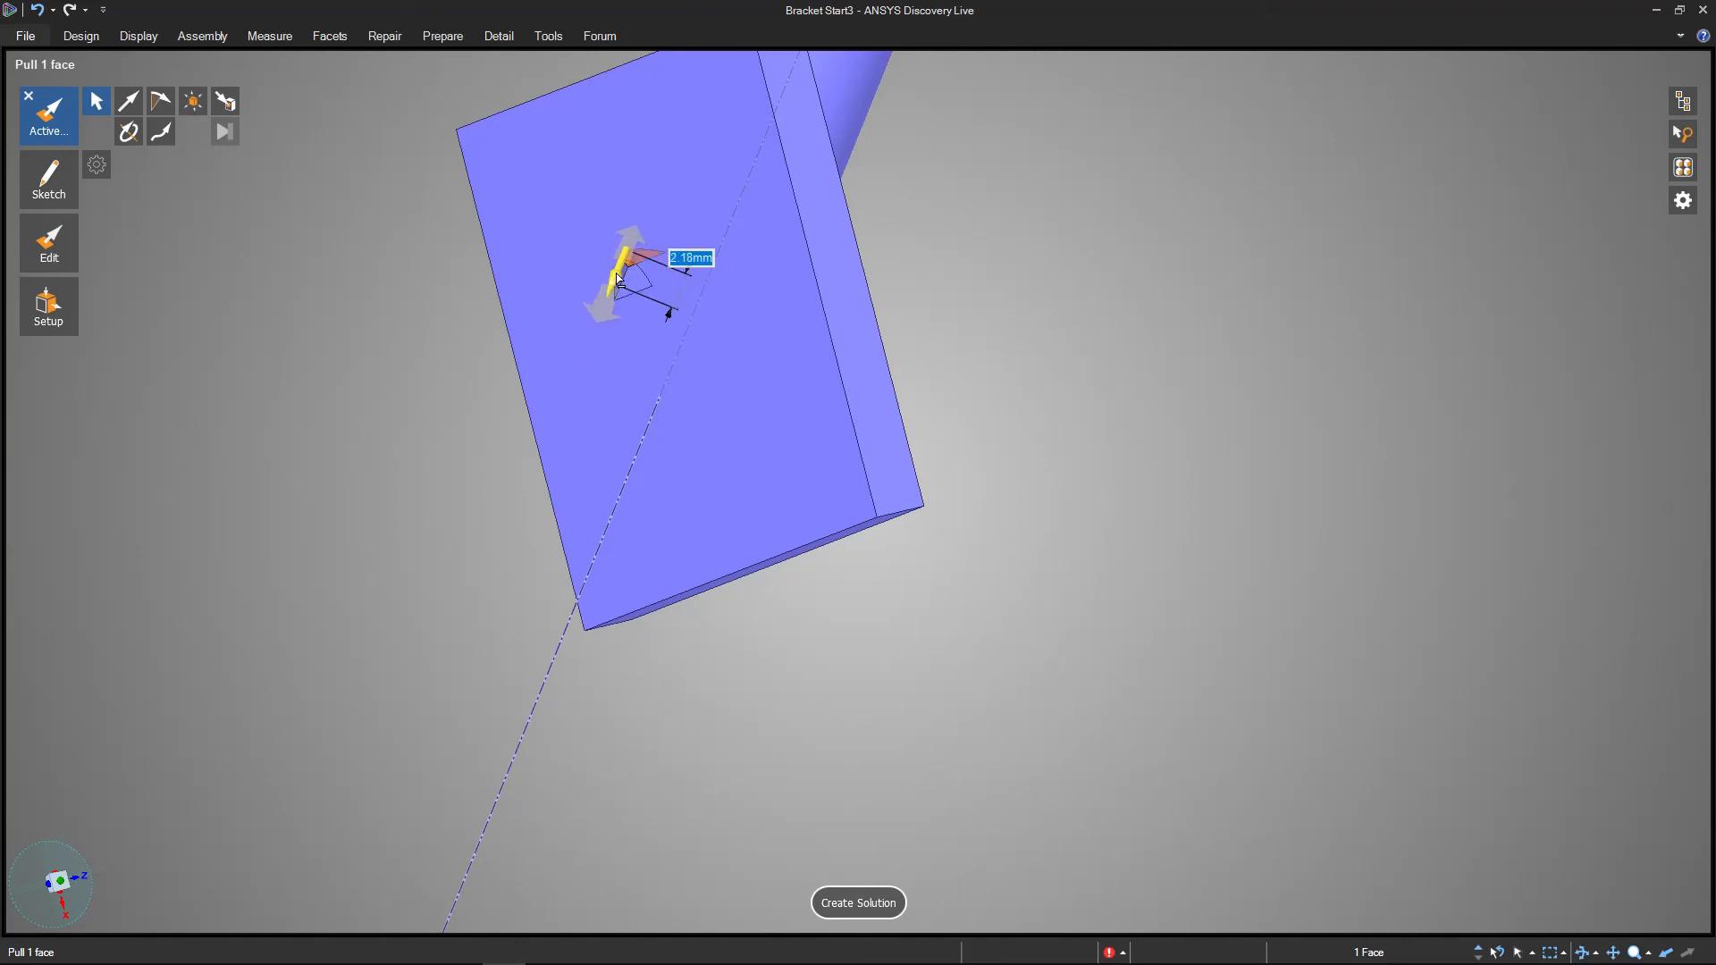
{"action": "left_click_drag", "start_coordinate": [610, 275], "coordinate": [610, 301]}
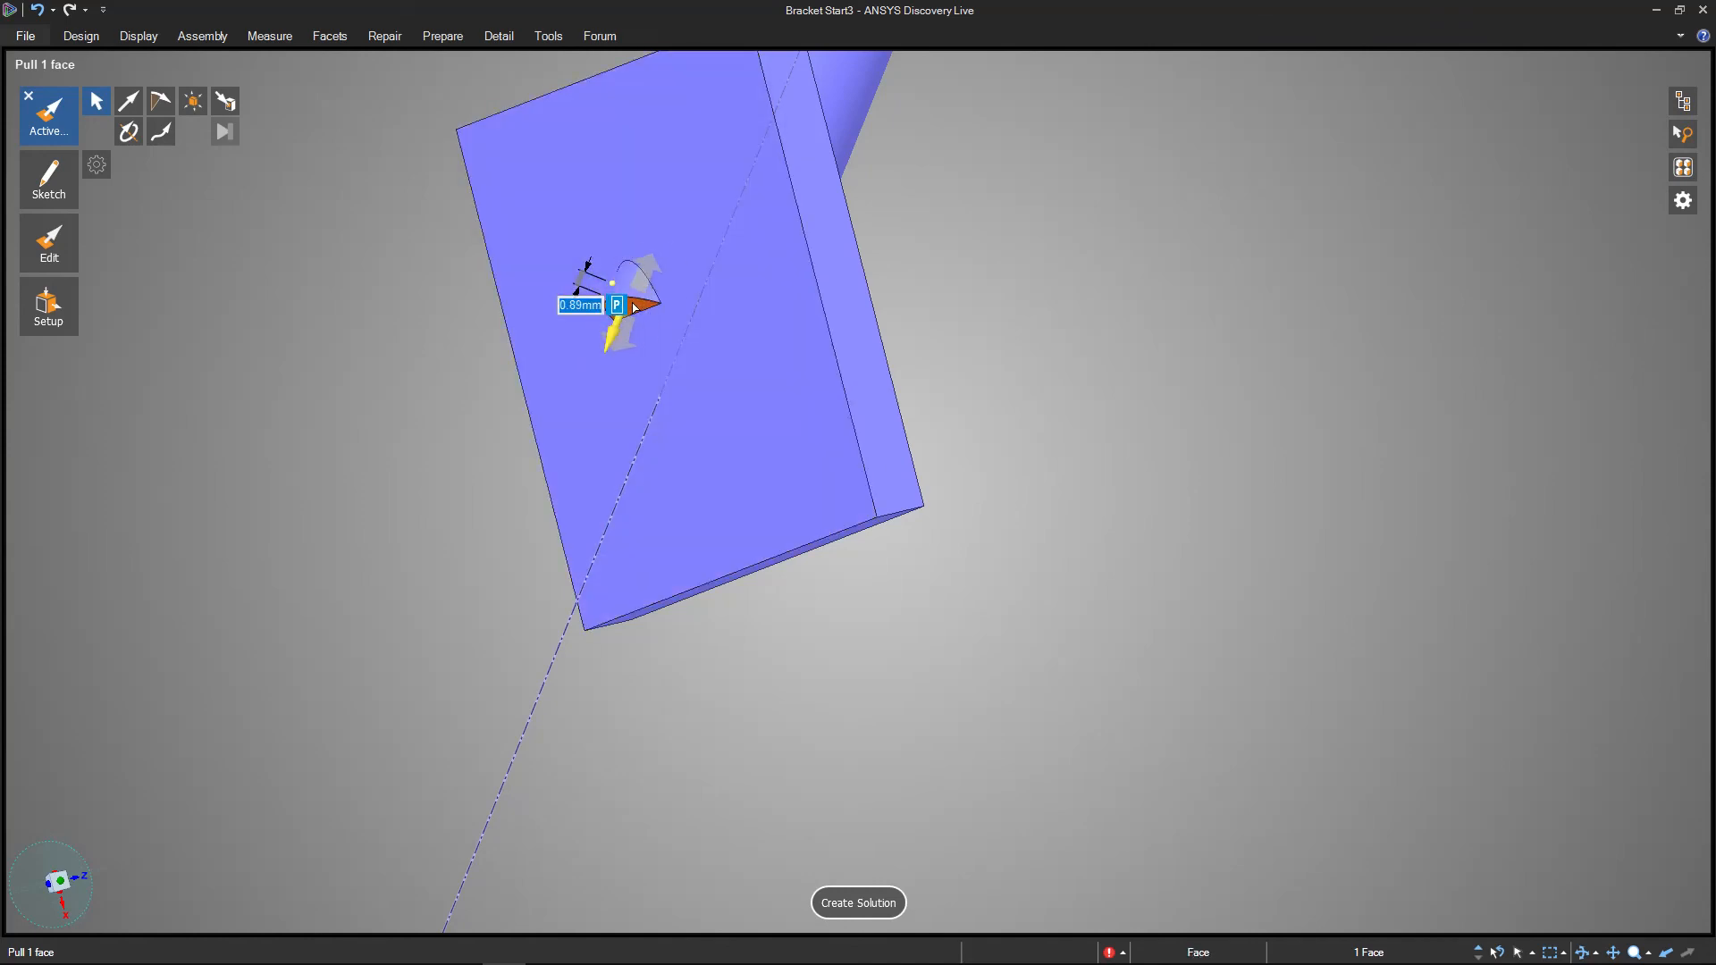
{"action": "left_click", "coordinate": [761, 252]}
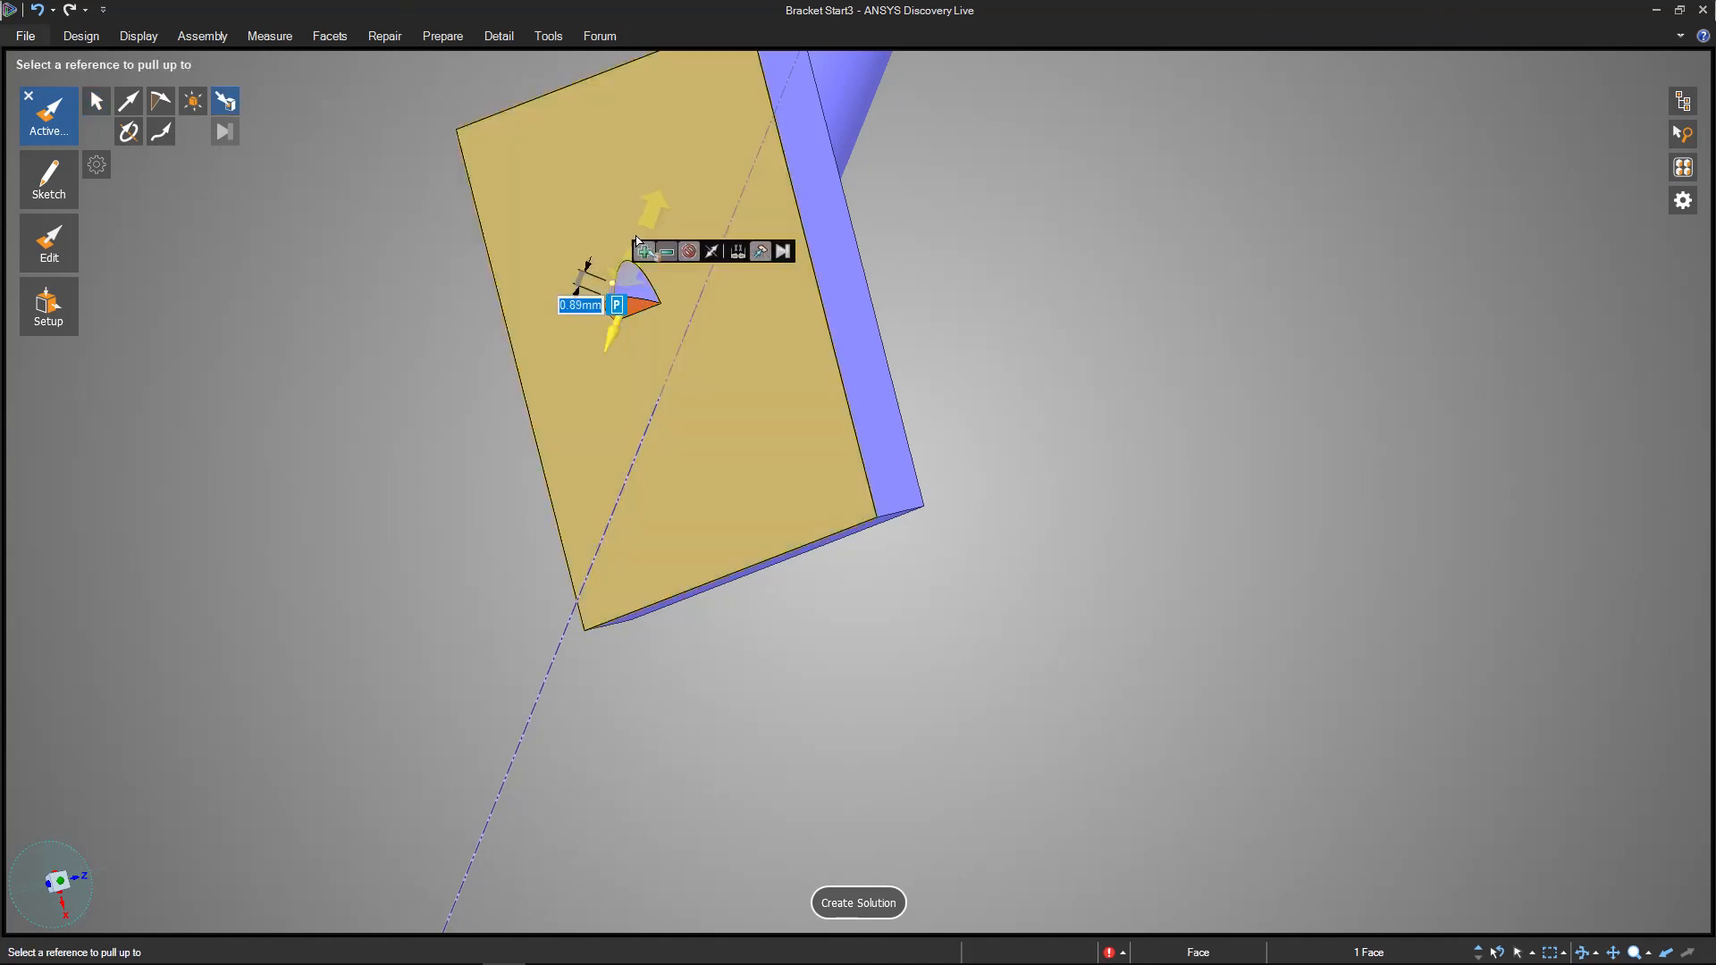
{"action": "left_click", "coordinate": [1014, 421]}
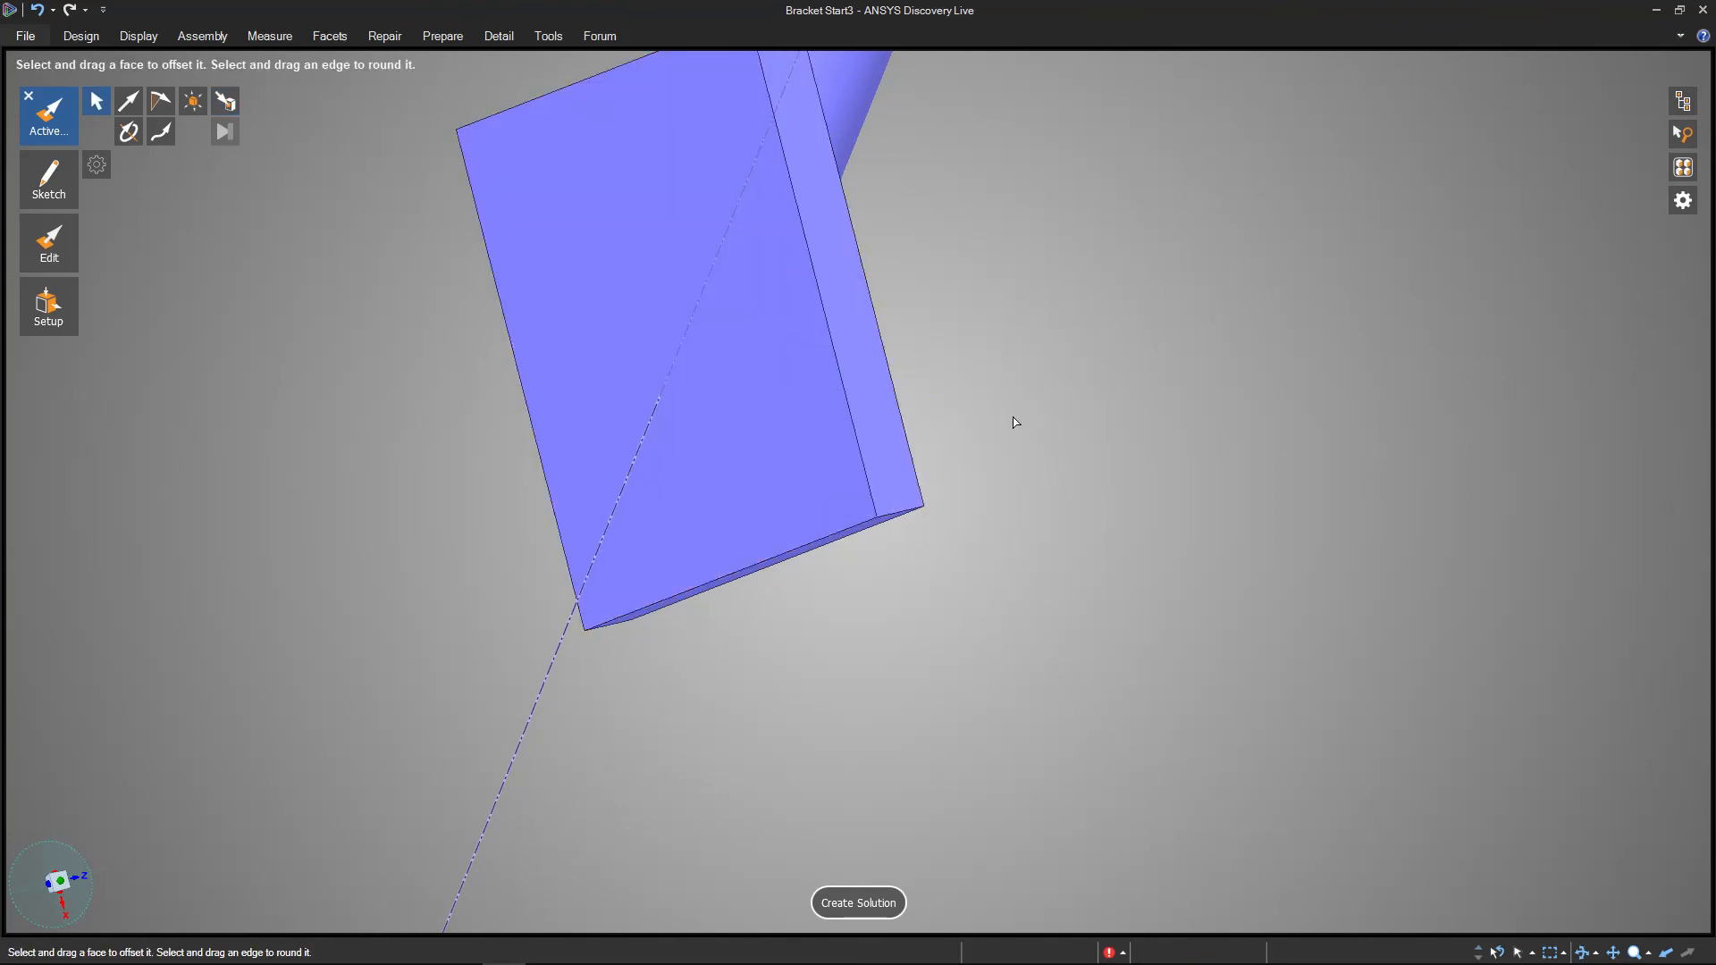
Check the lower plate's back face for brace remnants, exit the Pull tool, and review the joints across the whole bracket.
{"action": "middle_click_drag", "start_coordinate": [1027, 292], "coordinate": [1104, 251]}
{"action": "left_click", "coordinate": [827, 279]}
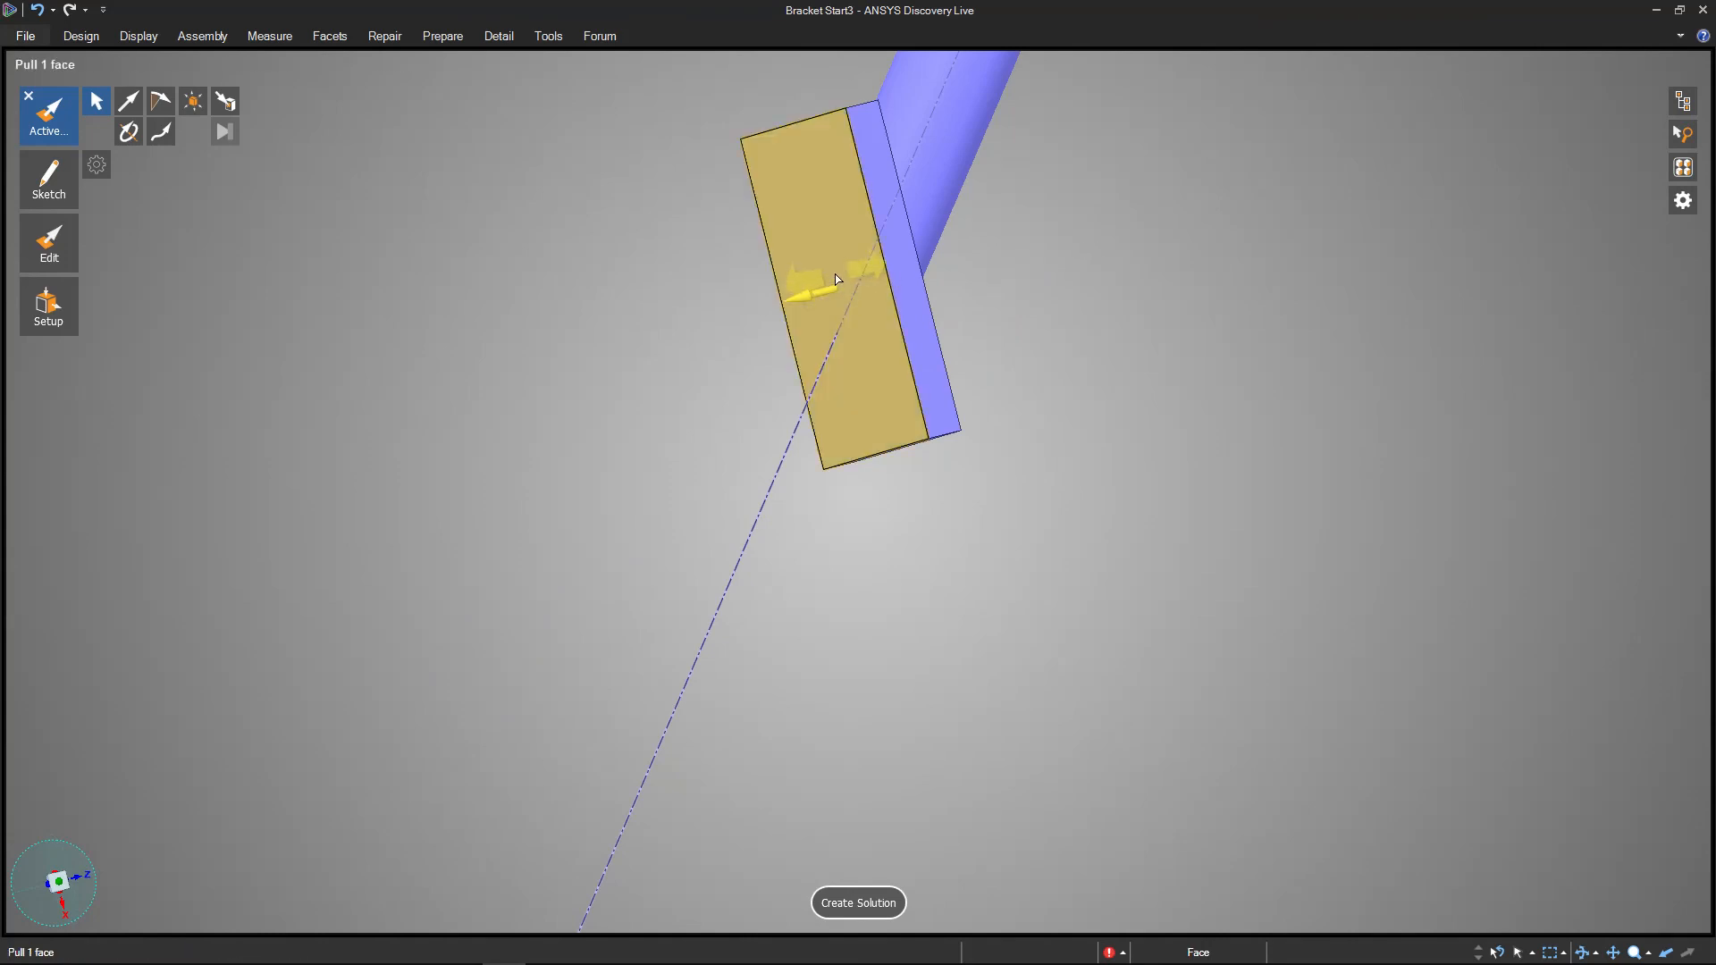
{"action": "left_click", "coordinate": [838, 278]}
{"action": "key", "text": "Escape"}
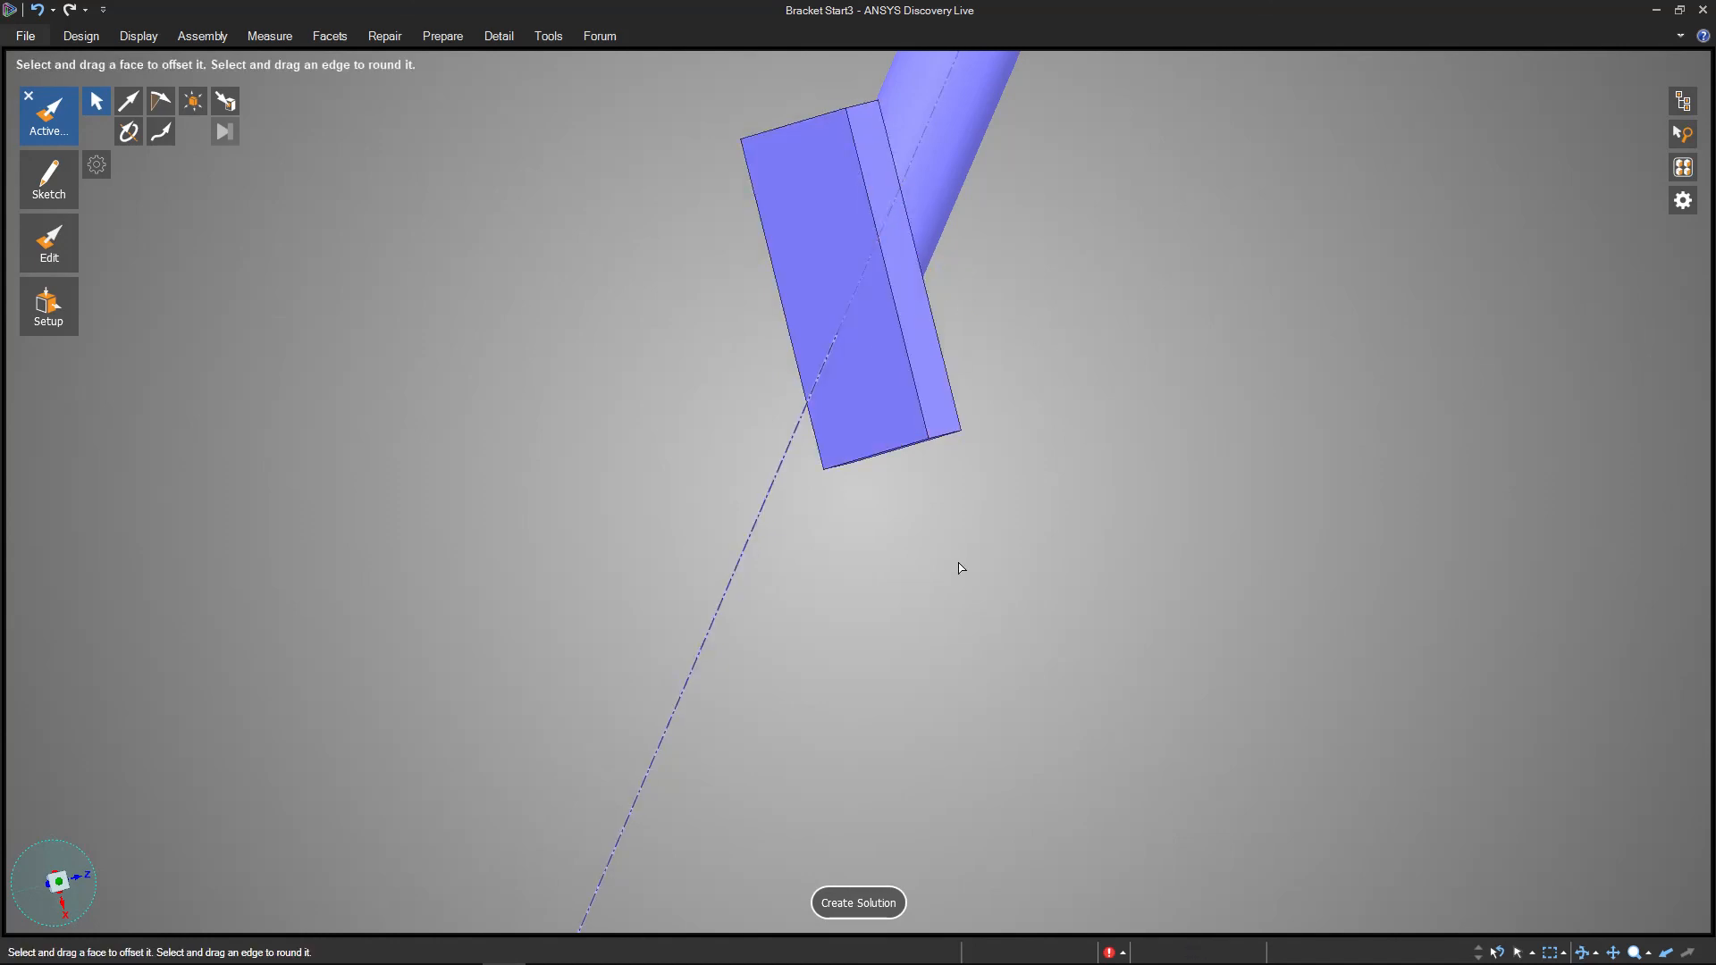
{"action": "left_click", "coordinate": [28, 96]}
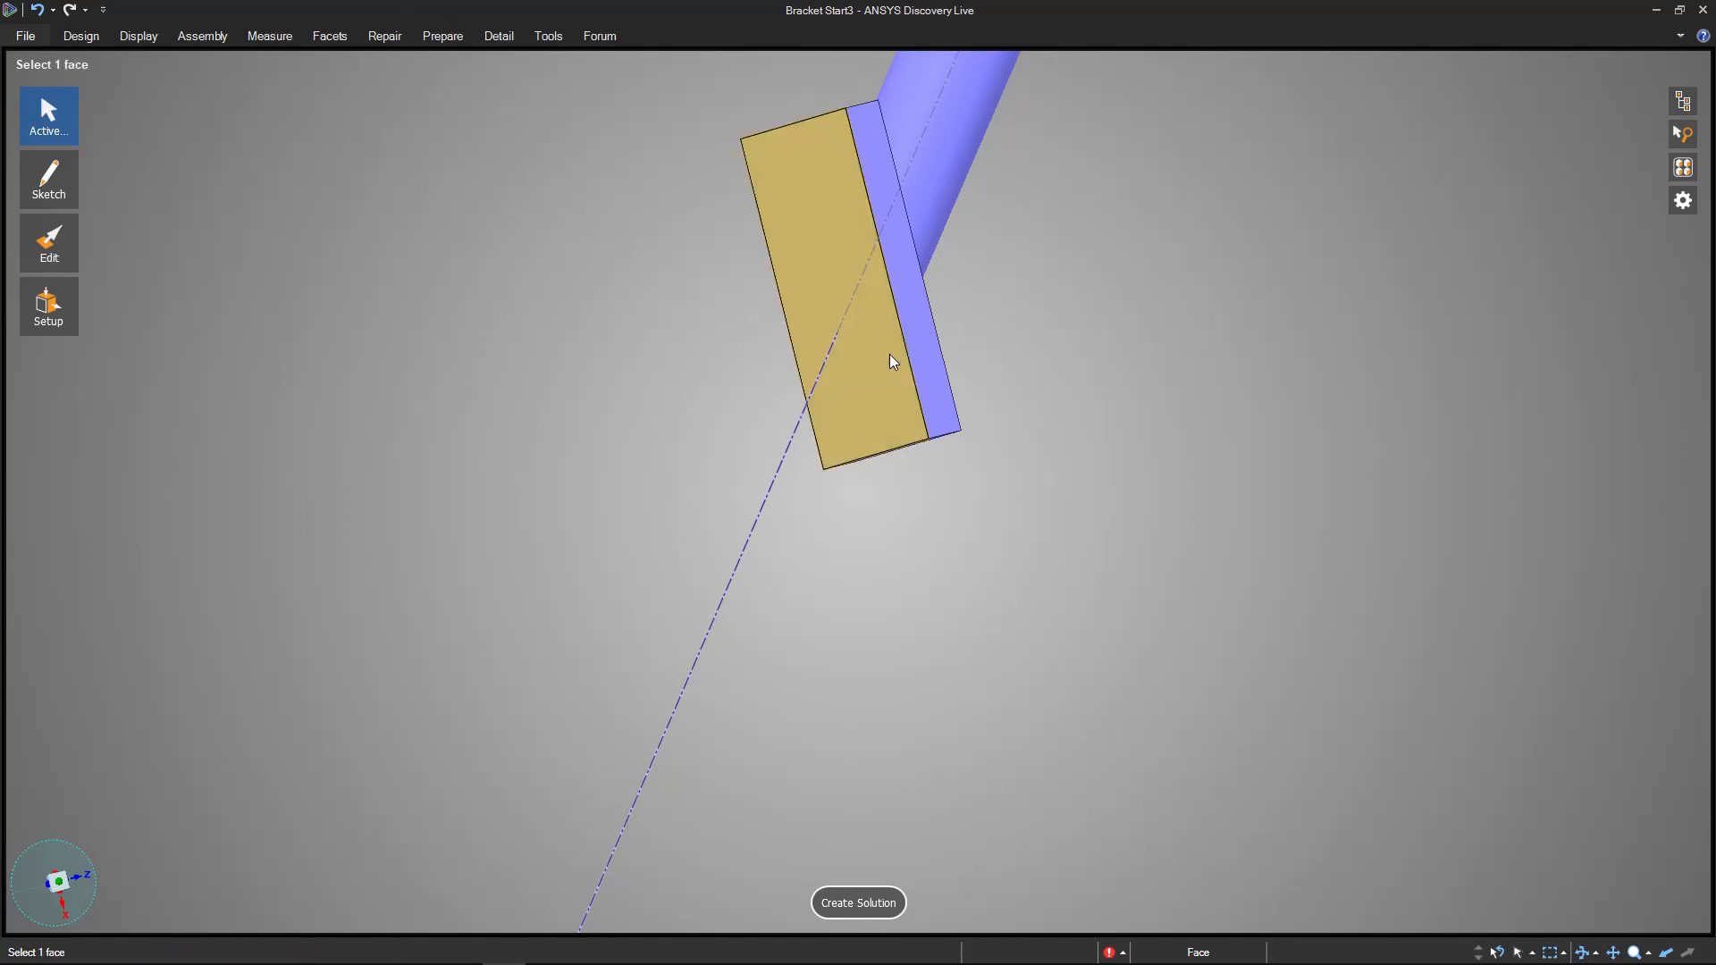
{"action": "key", "text": "z"}
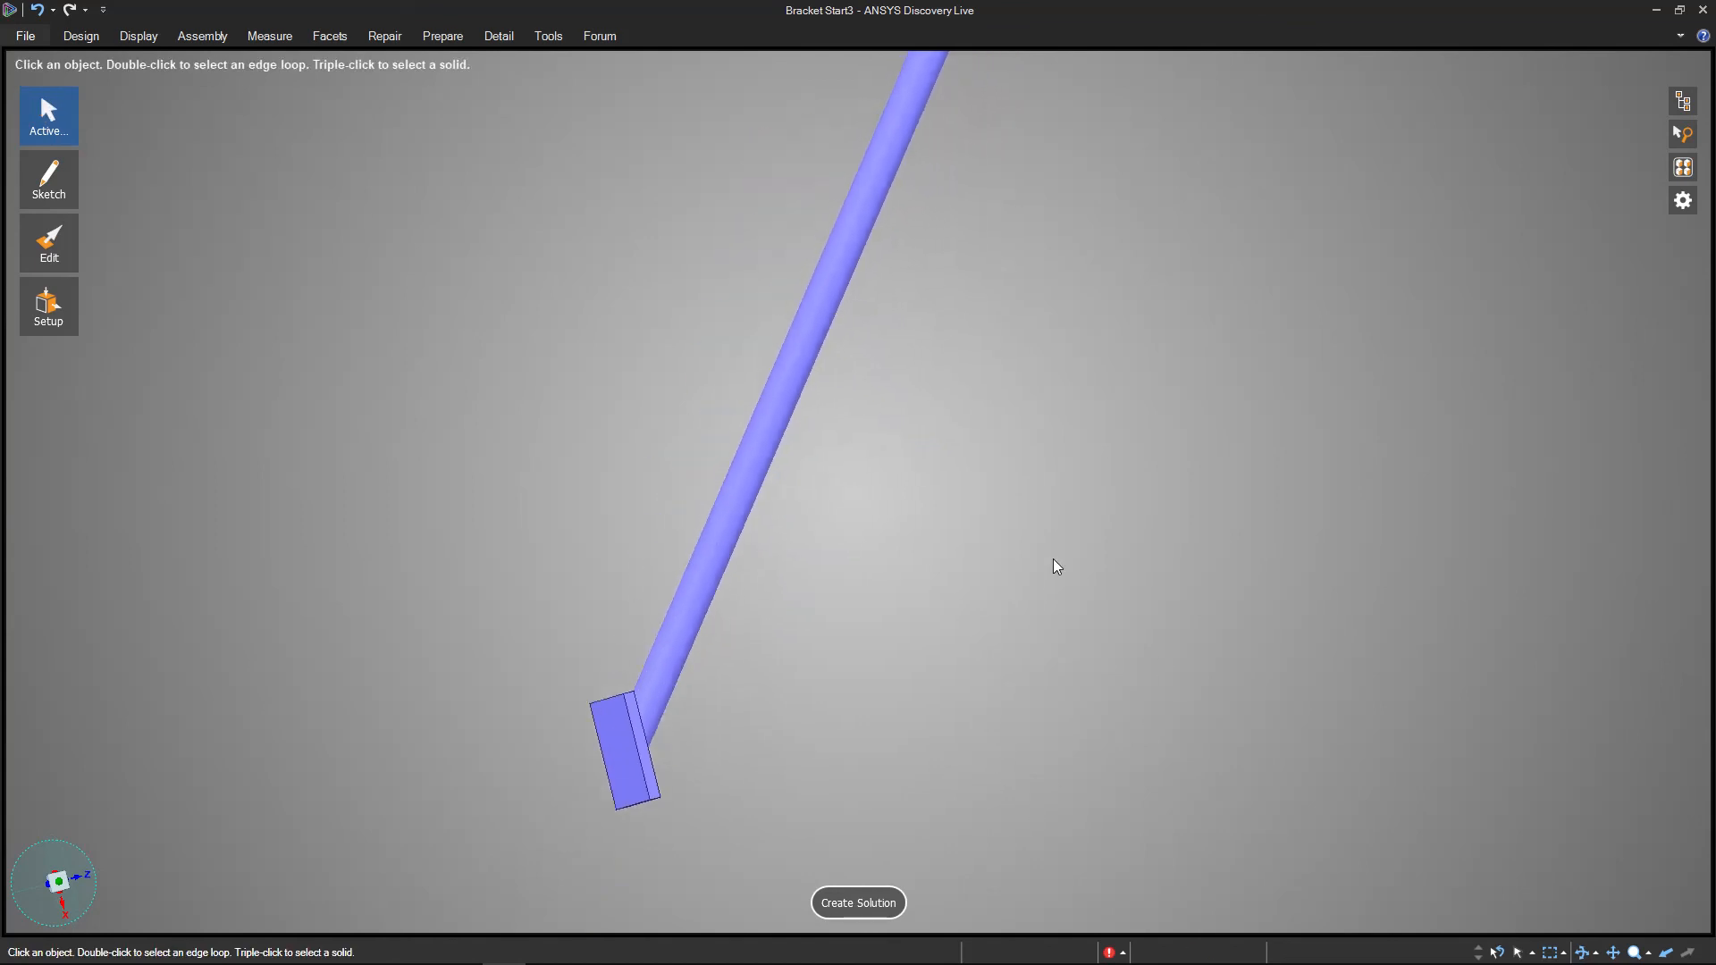
{"action": "middle_click_drag", "start_coordinate": [1177, 644], "coordinate": [1120, 727]}
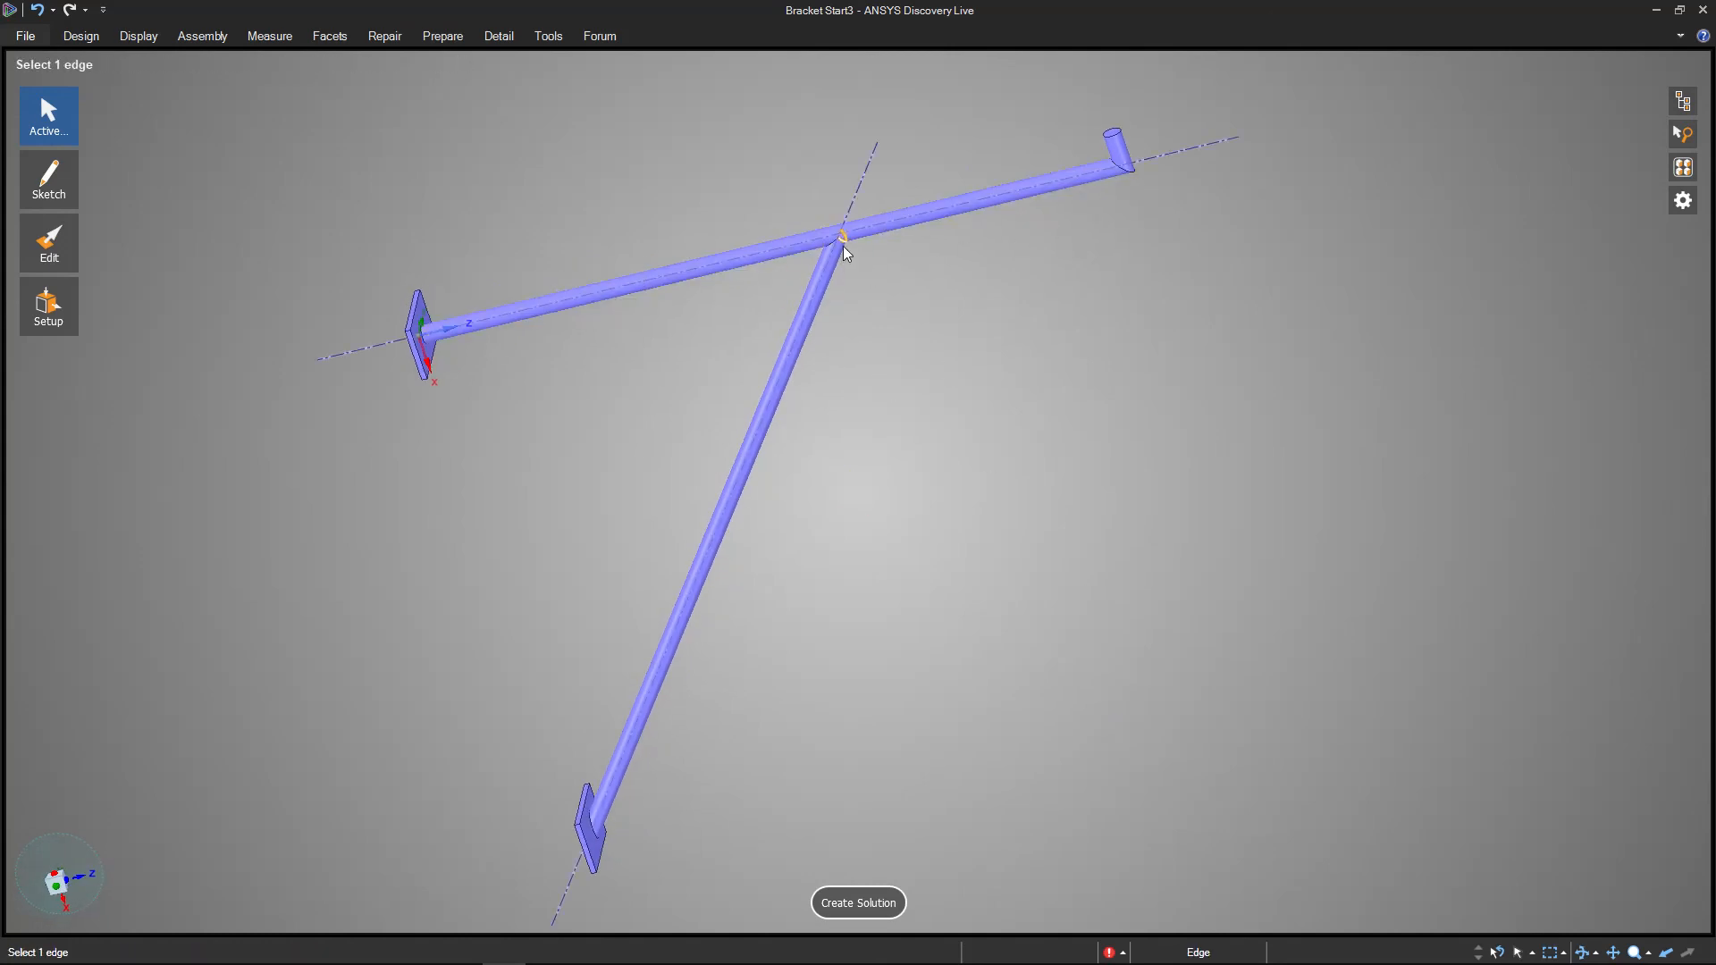
{"action": "left_click", "coordinate": [1129, 175]}
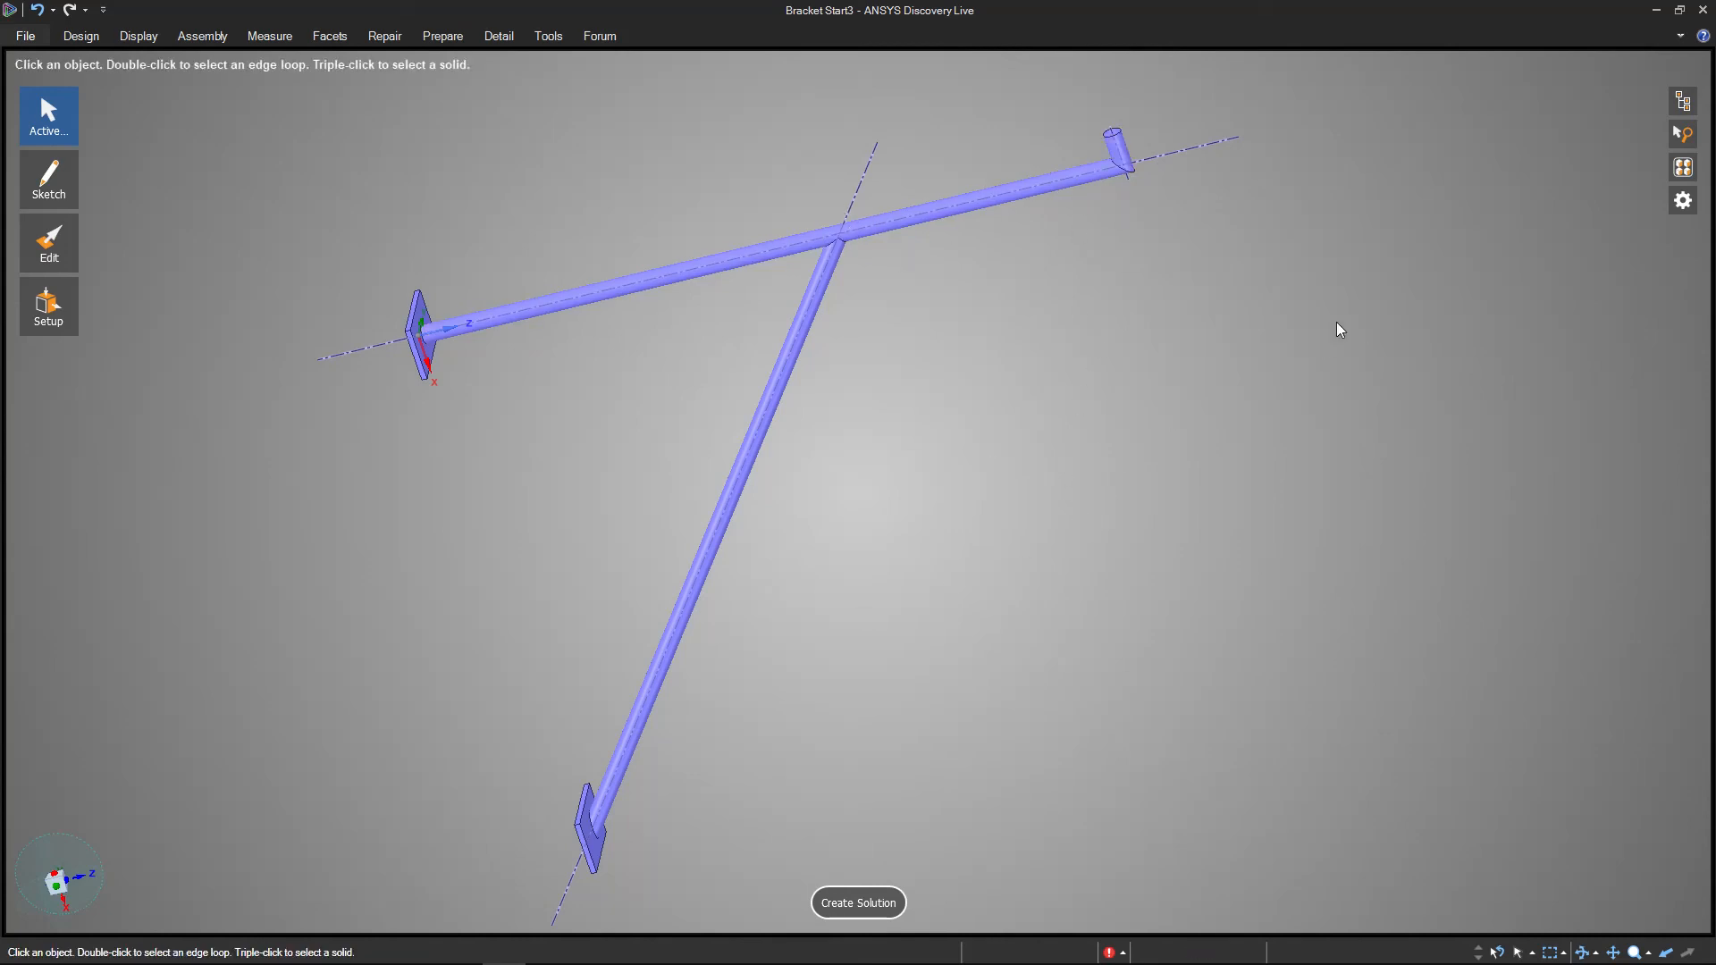
{"action": "mouse_move", "coordinate": [1322, 190]}
{"action": "middle_mouse_down", "text": "shift"}
{"action": "mouse_move", "coordinate": [1331, 211]}
{"action": "mouse_move", "coordinate": [1319, 174]}
{"action": "middle_mouse_up", "text": "shift"}
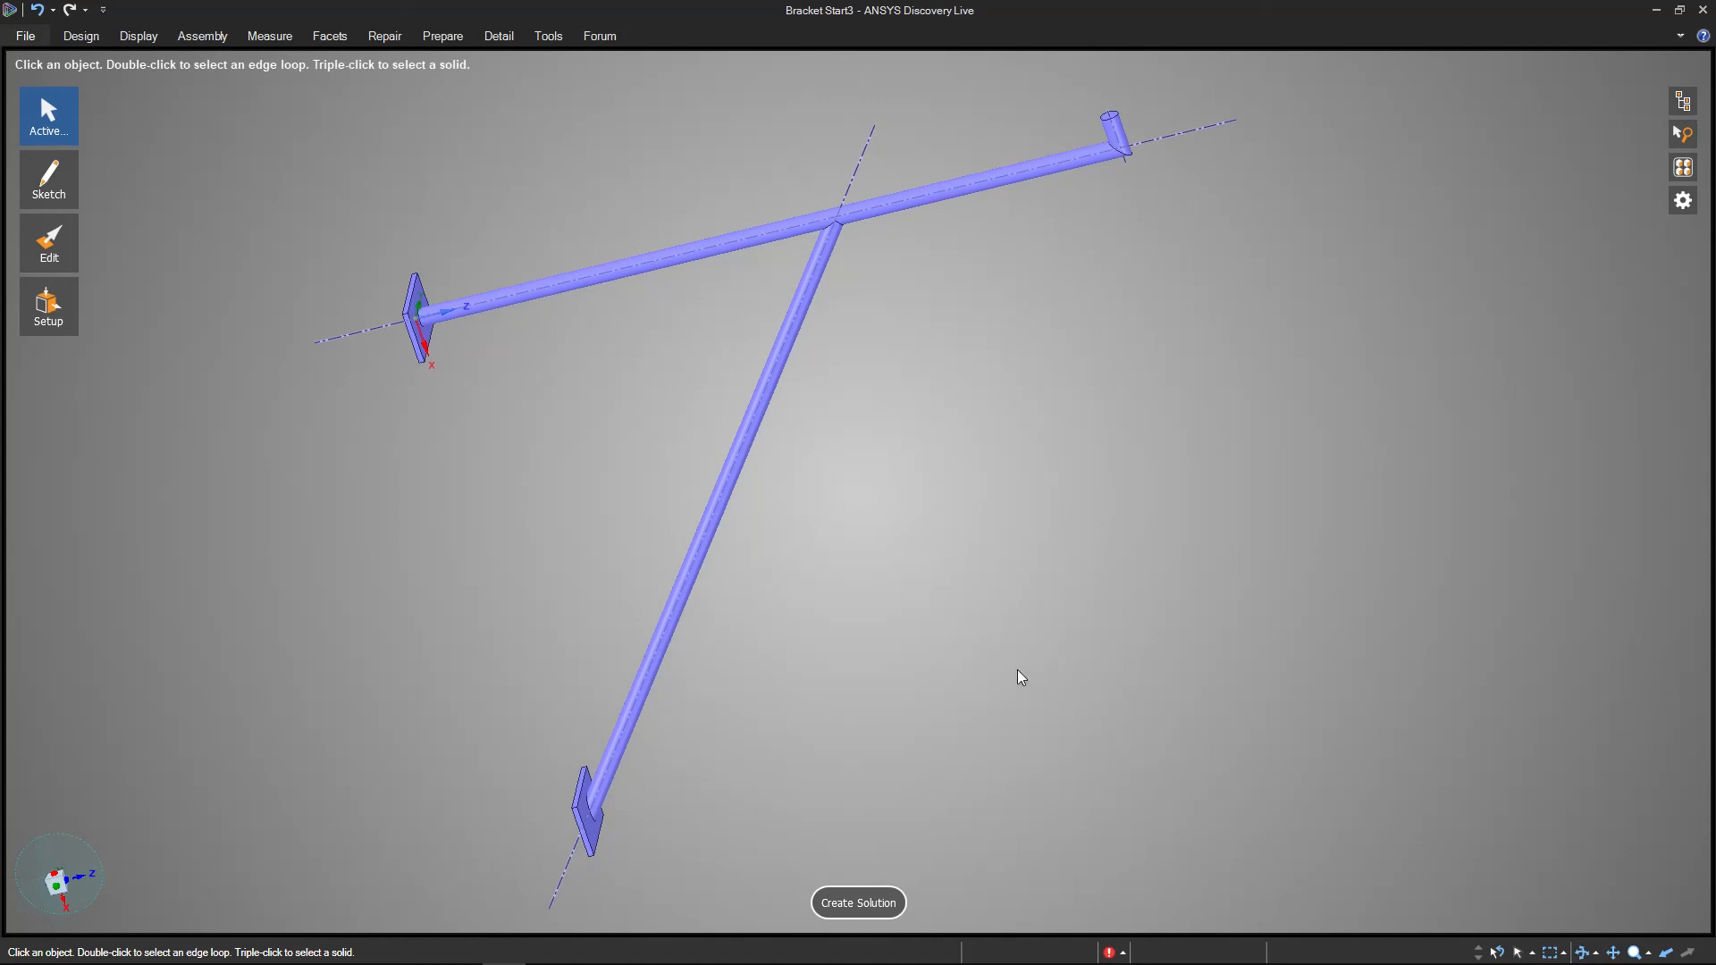